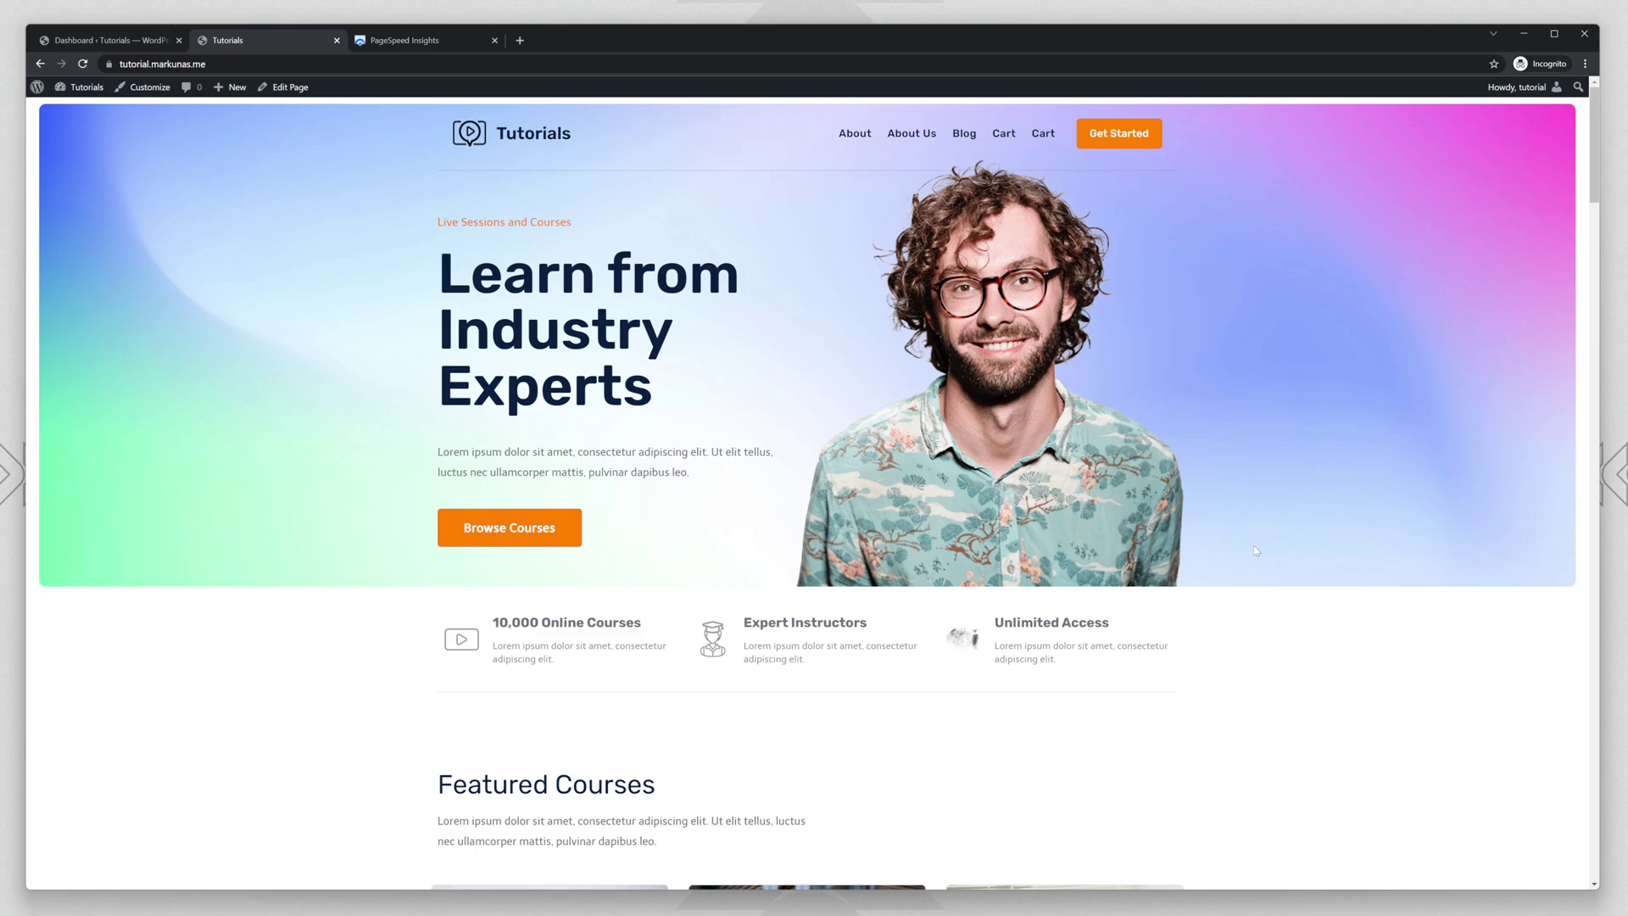
Open DevTools' Network panel, widen it, reload the homepage and filter to its 41 JS requests.
right_click(296, 236)
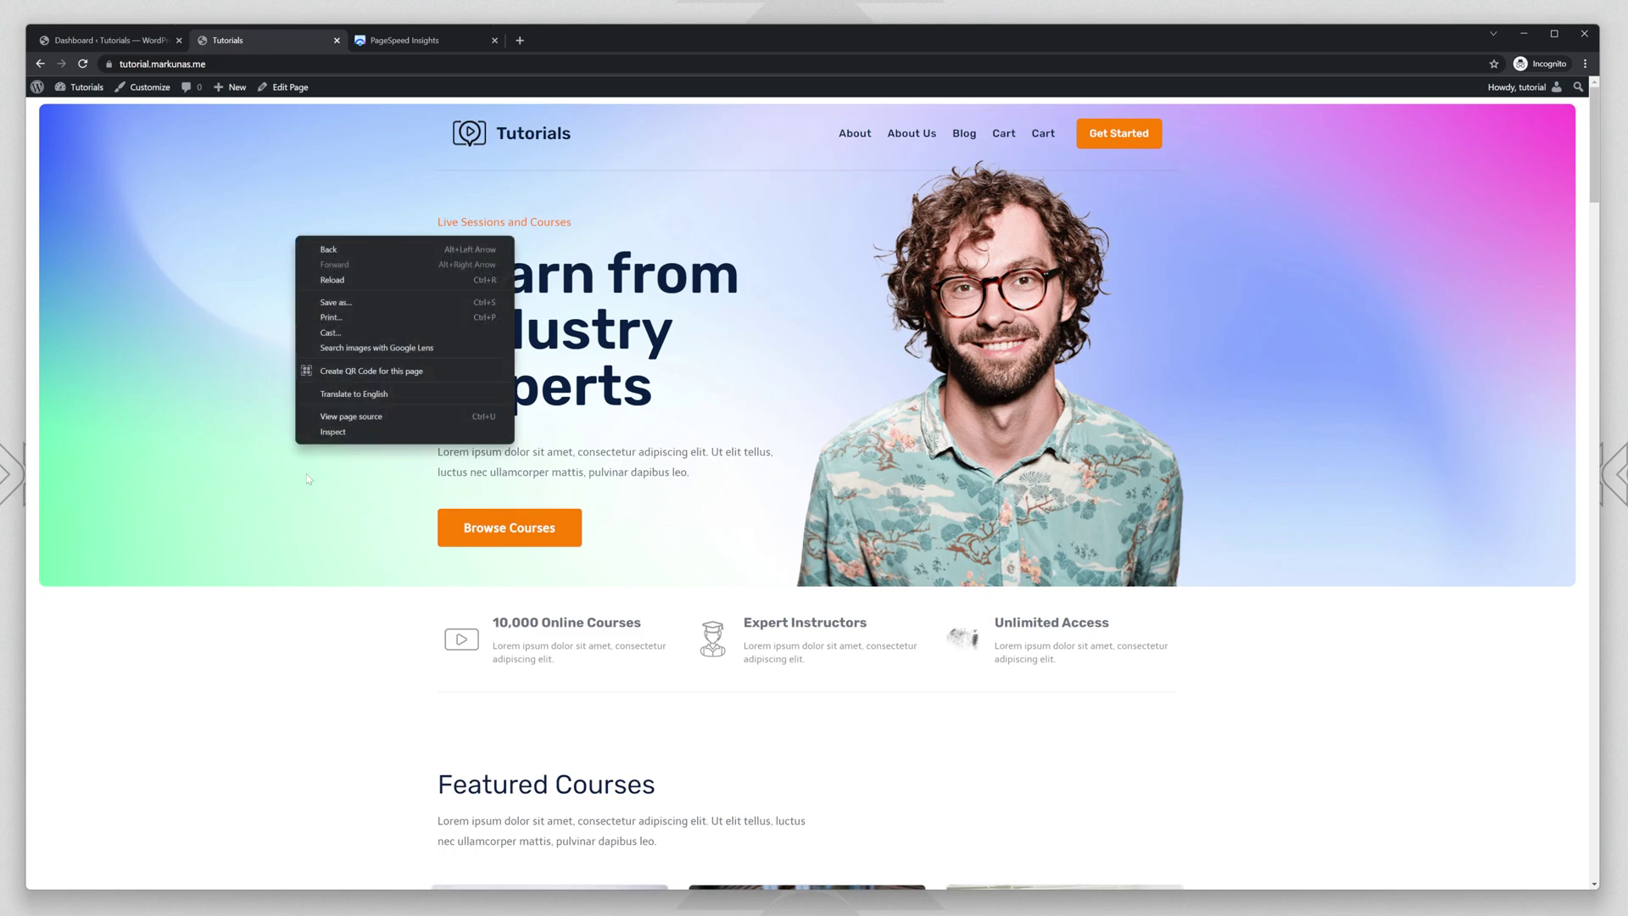
left_click(361, 434)
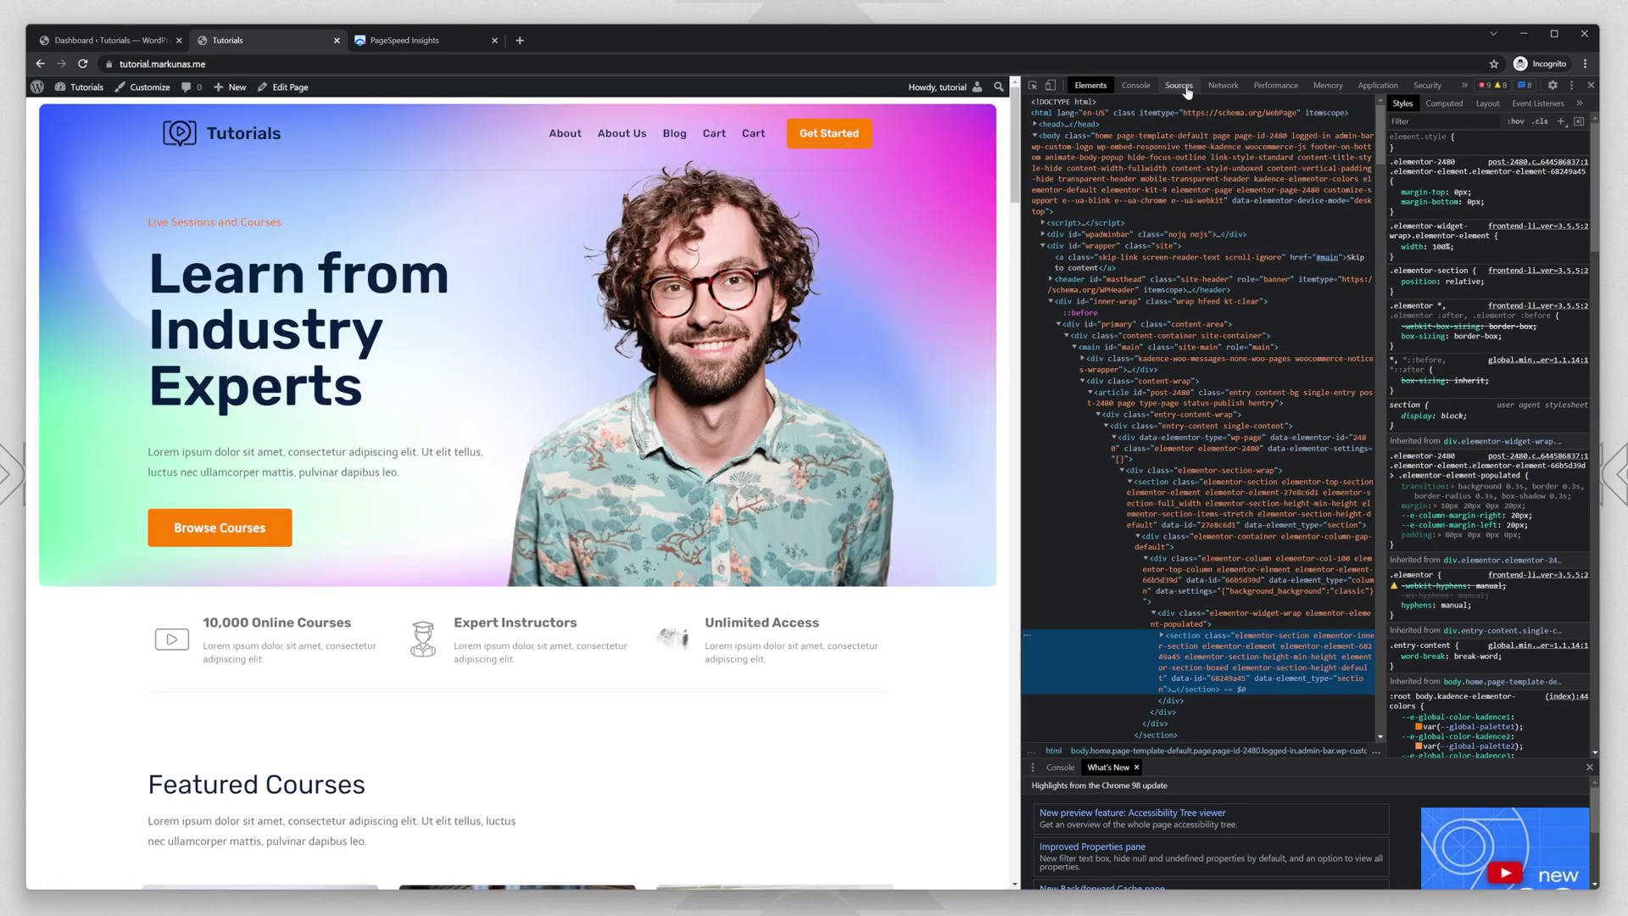
left_click(1223, 85)
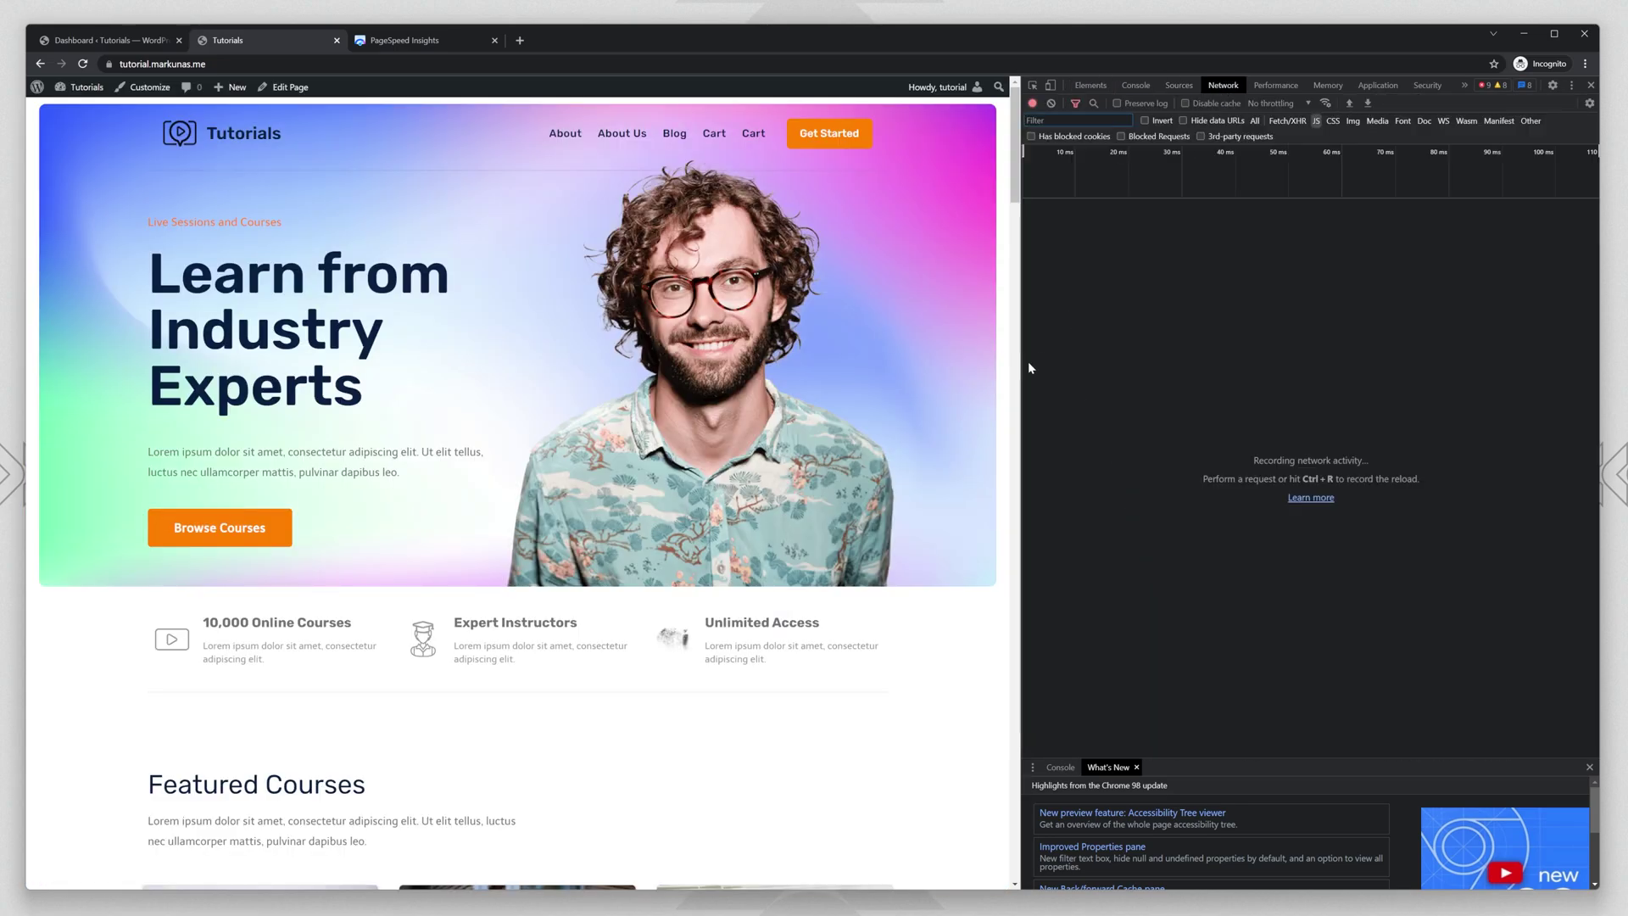
left_click_drag(1021, 361, 930, 360)
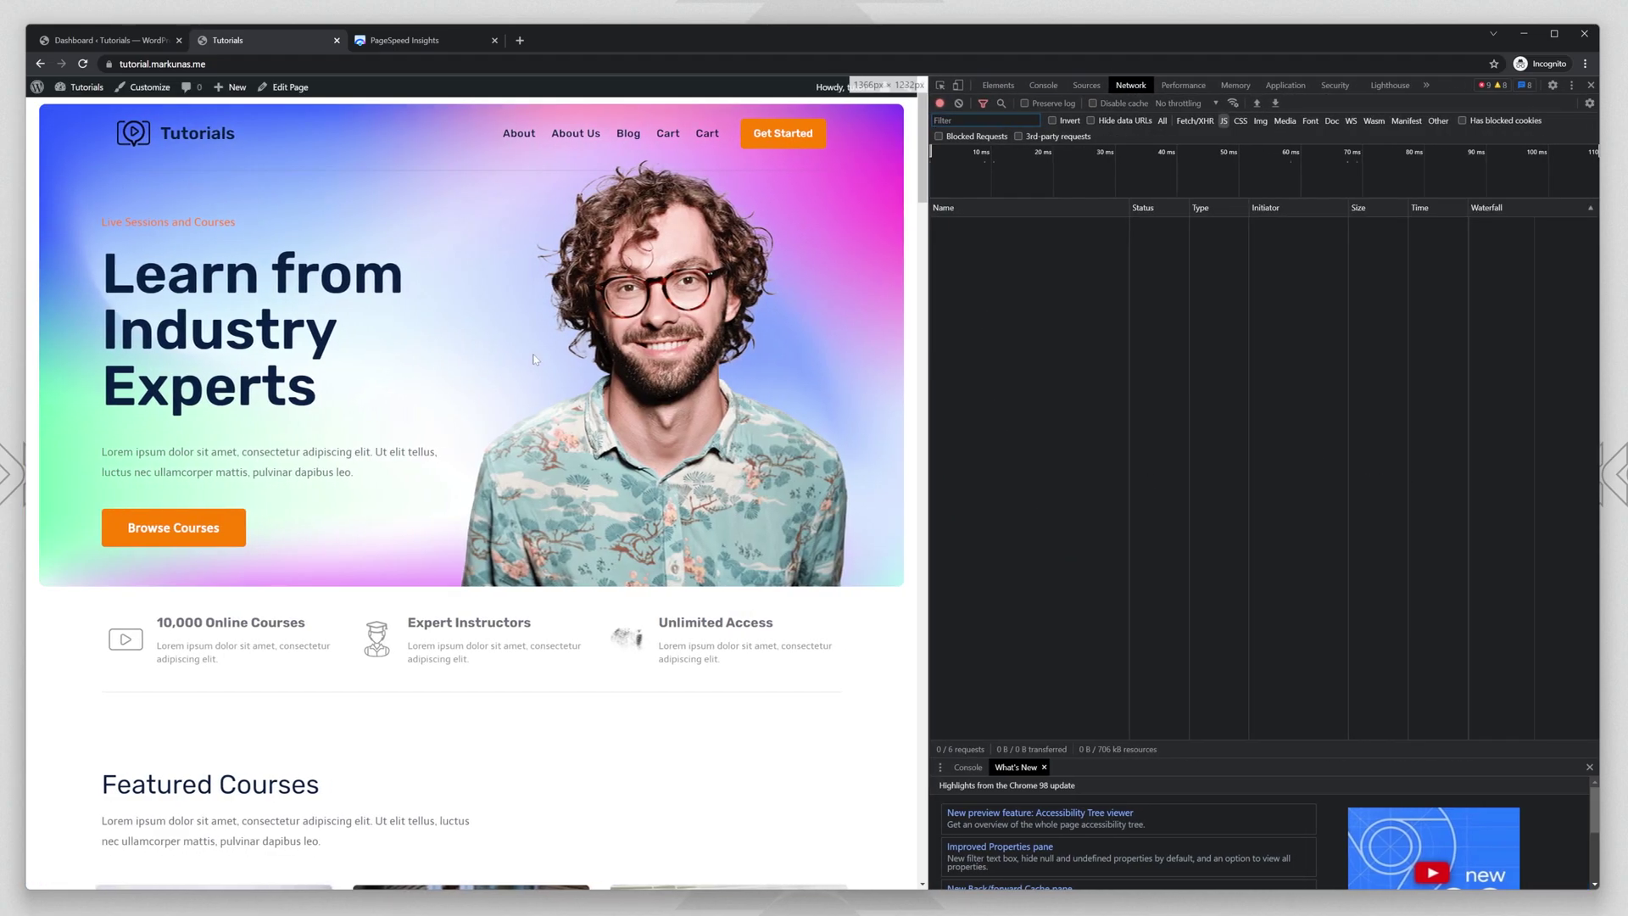
key("F5")
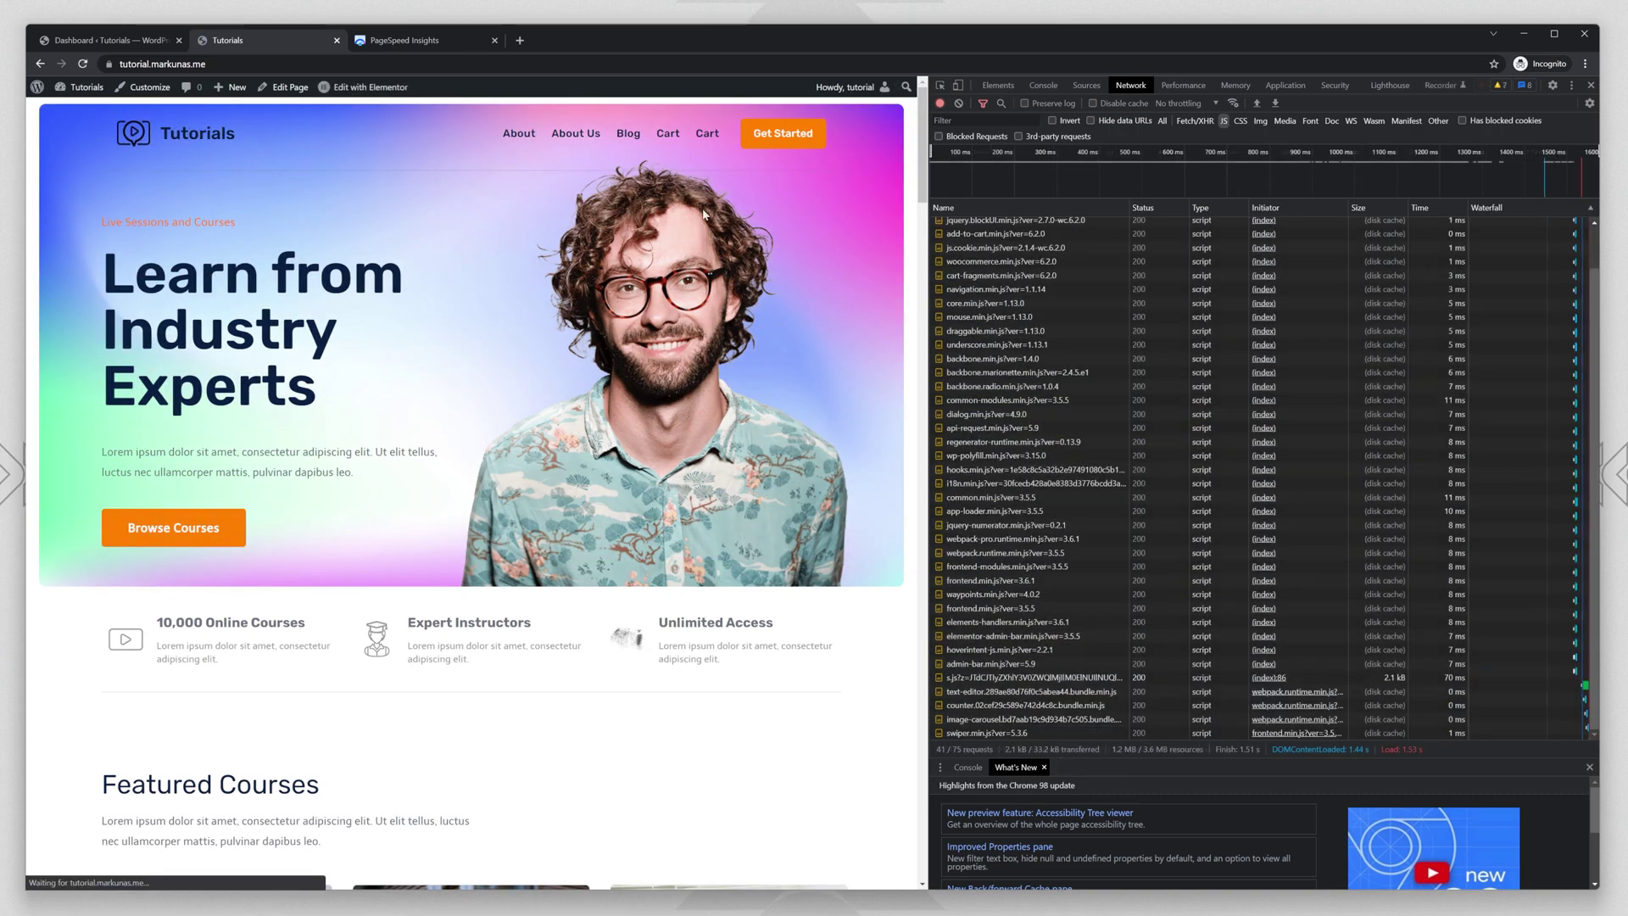
scroll(1122, 439, "up", 2)
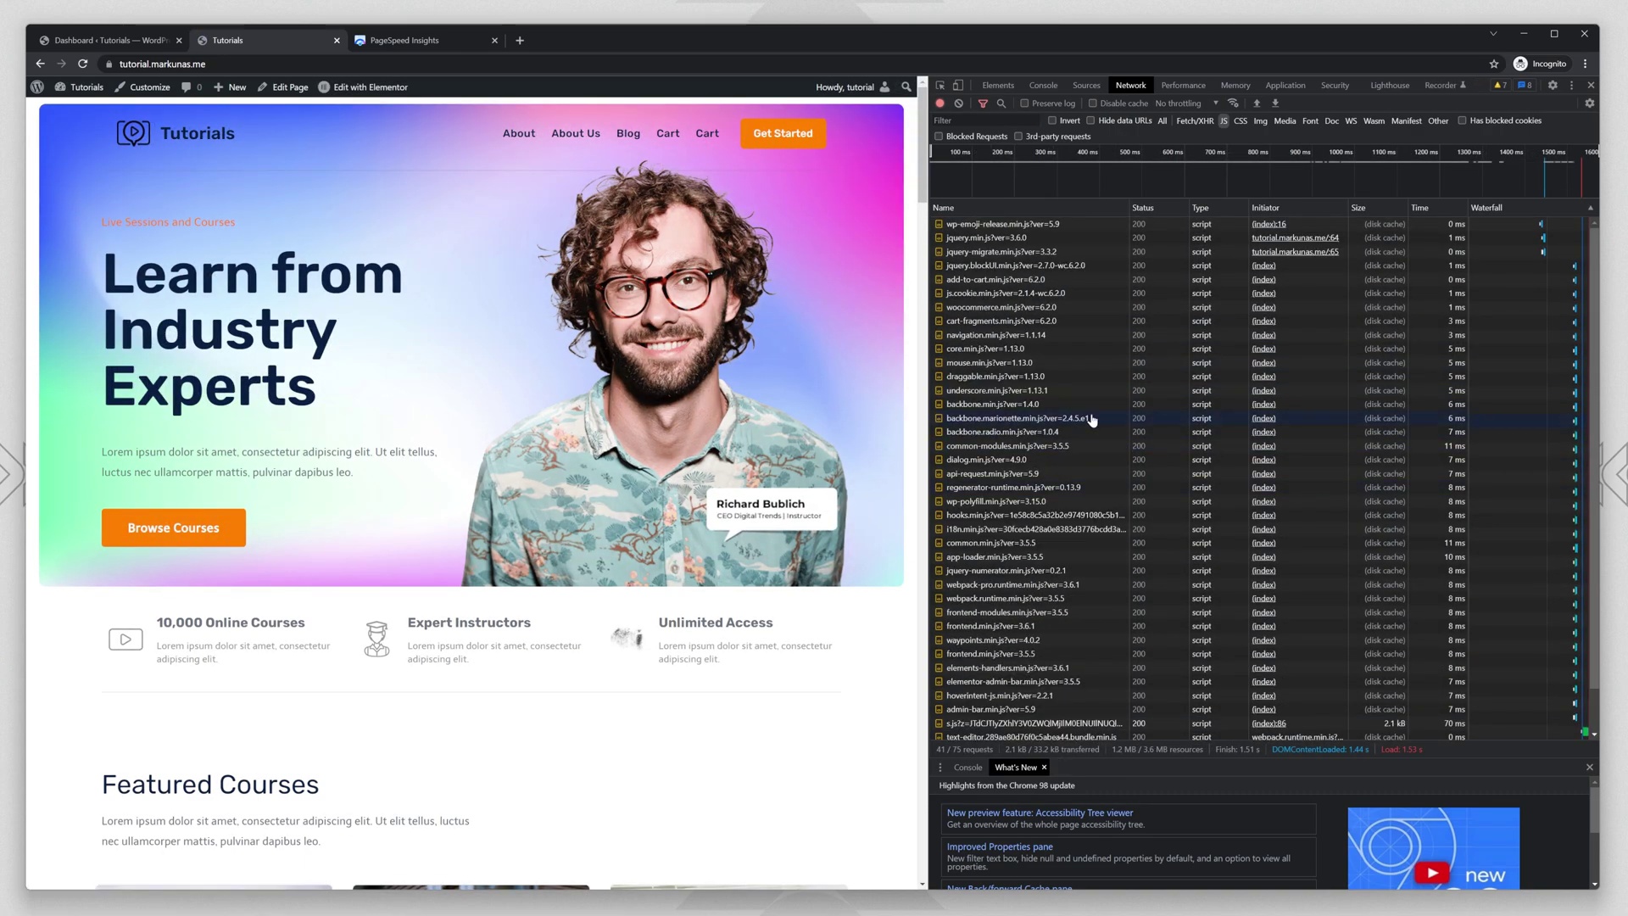
left_click(1129, 87)
Copy the site URL into PageSpeed Insights and analyze it.
left_click(189, 65)
right_click(194, 66)
left_click(241, 140)
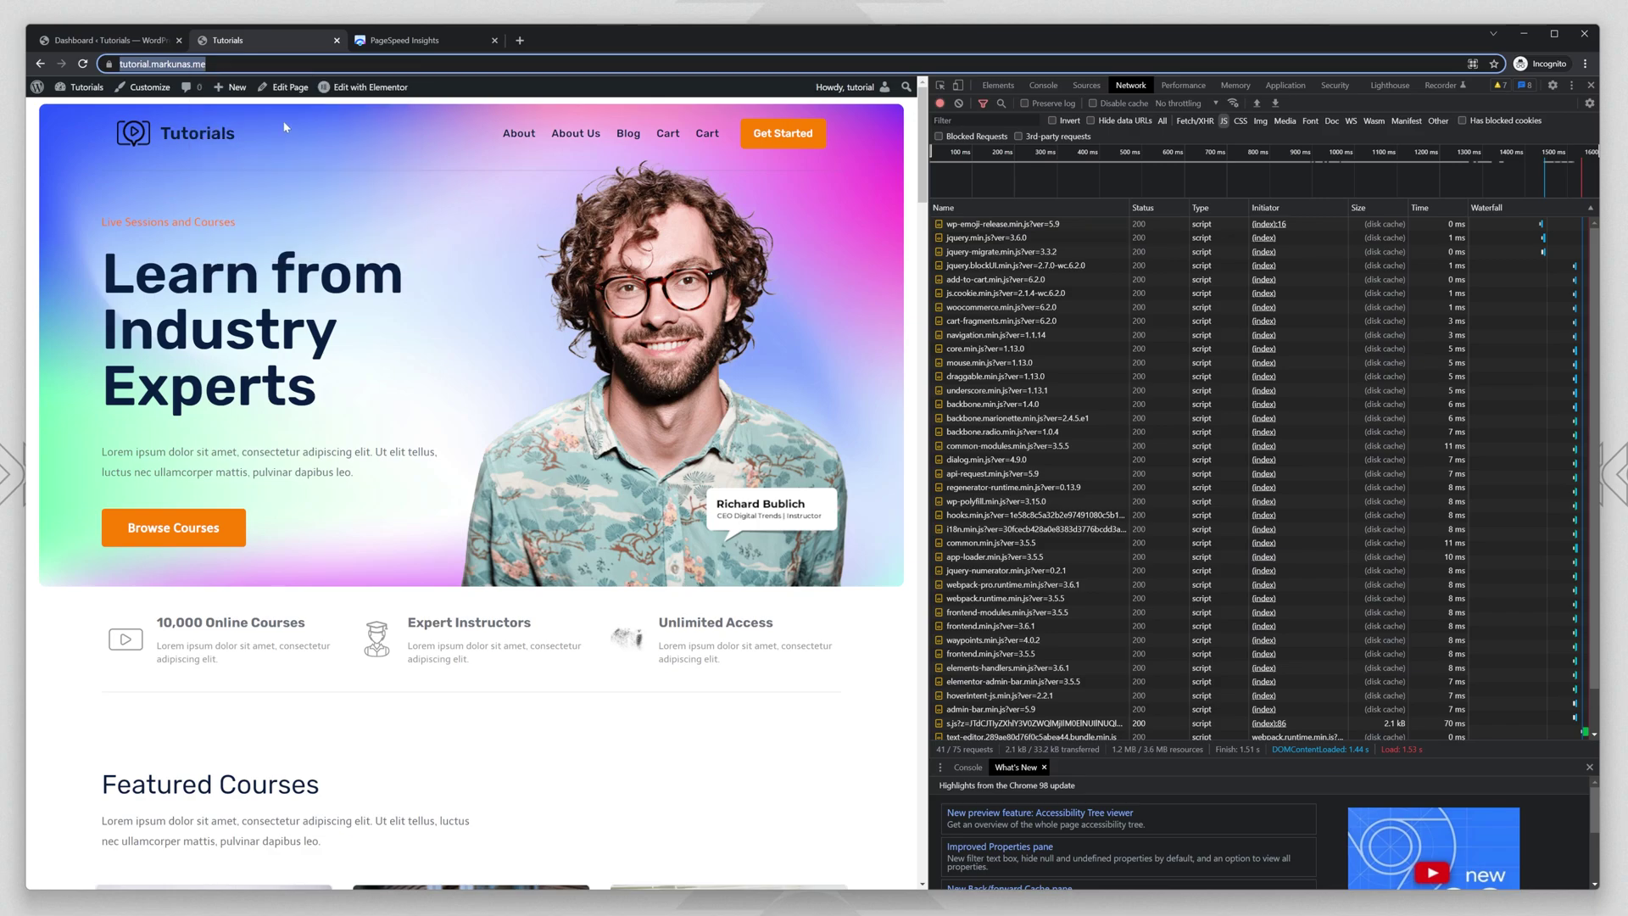
left_click(399, 40)
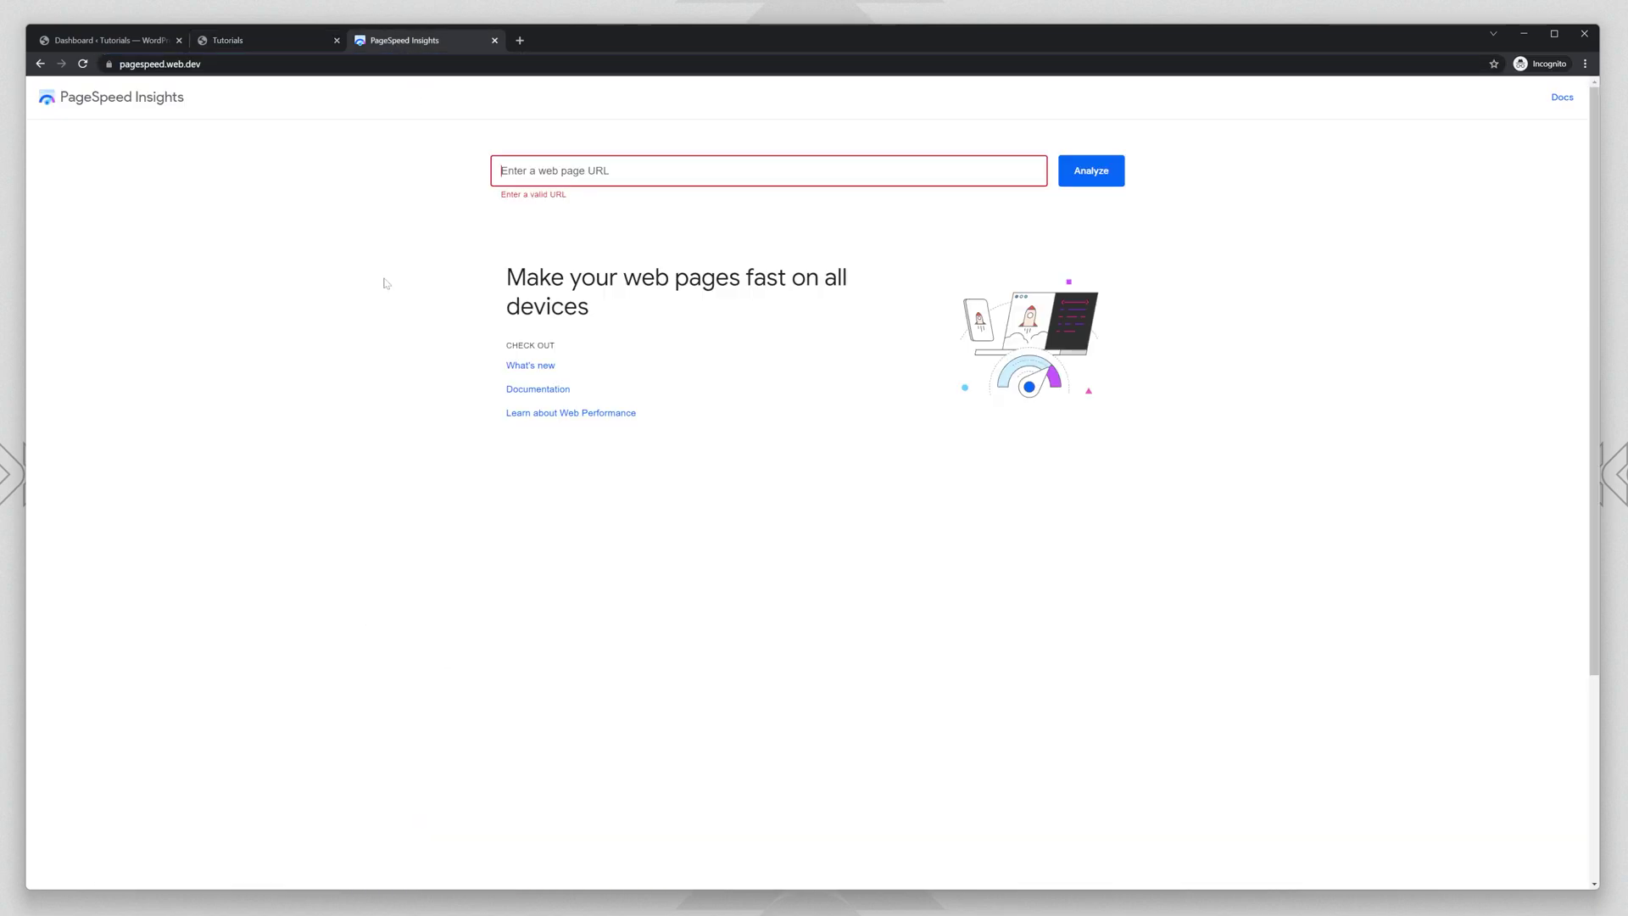
left_click(567, 170)
right_click(567, 171)
left_click(679, 282)
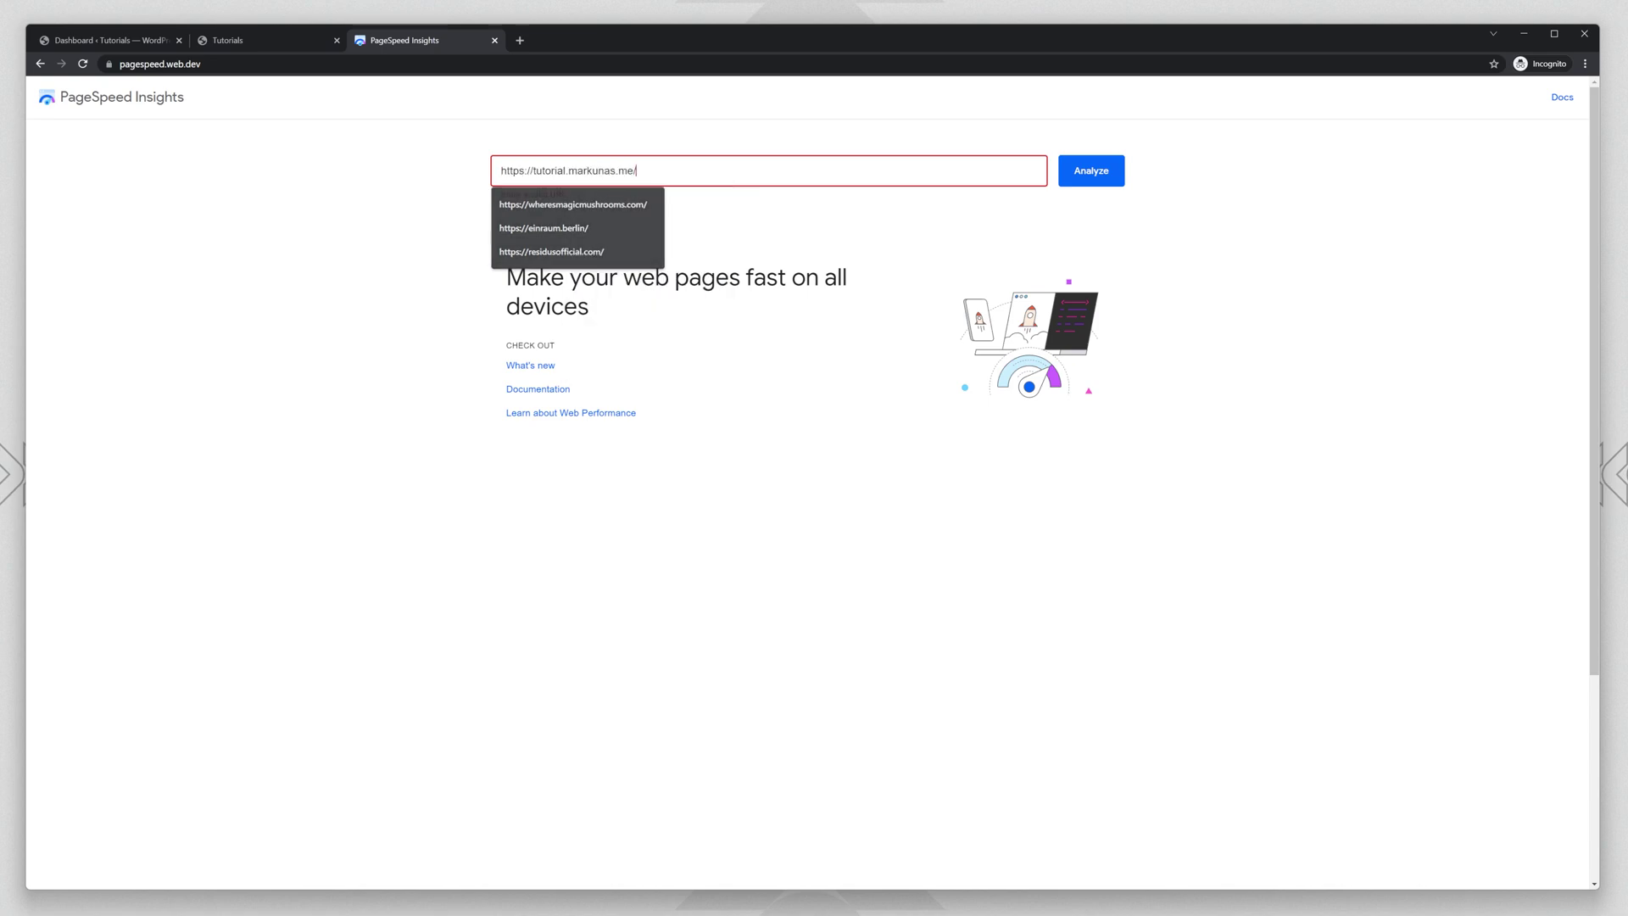
left_click(1079, 171)
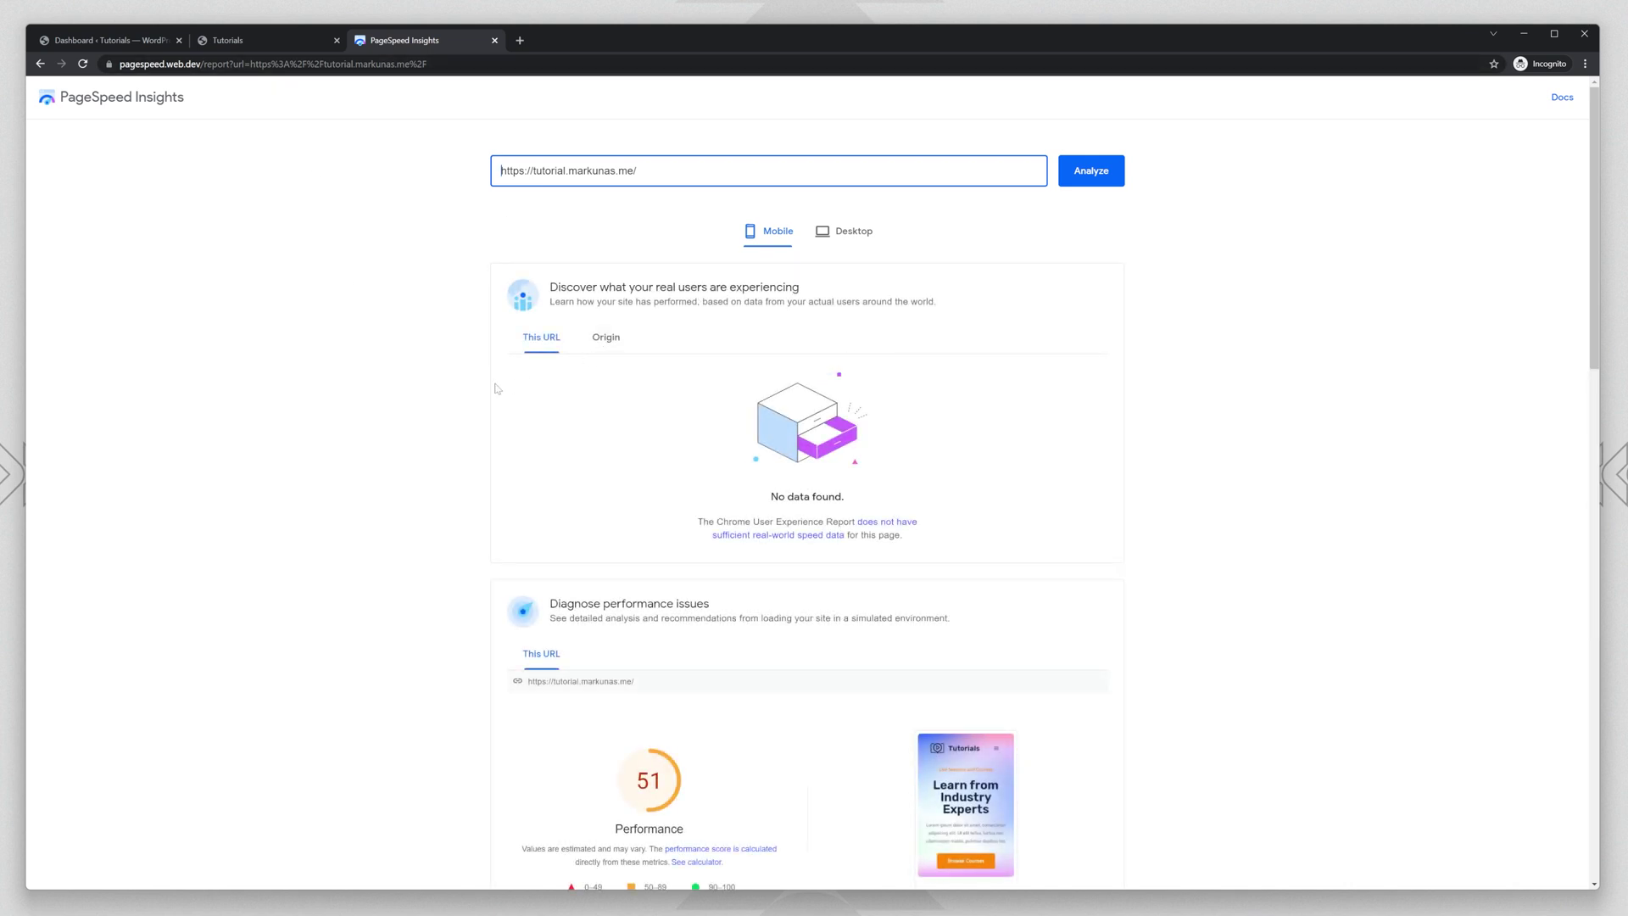
Expand the Reduce unused JavaScript details in the mobile report scoring 51.
scroll(498, 388, "down", 8)
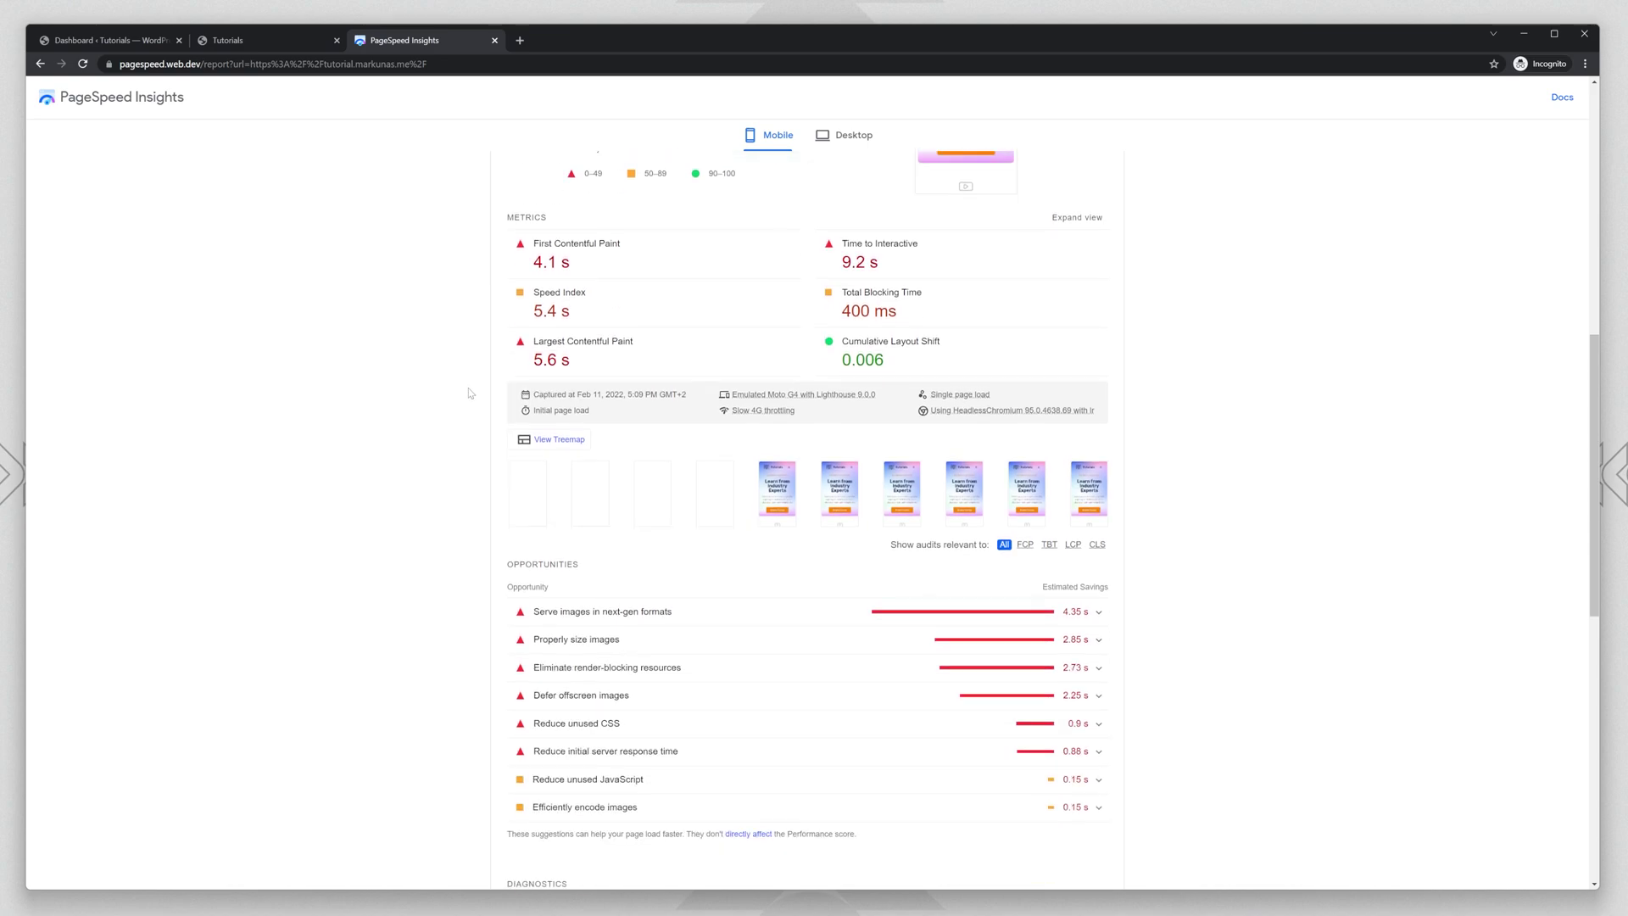
scroll(471, 398, "up", 4)
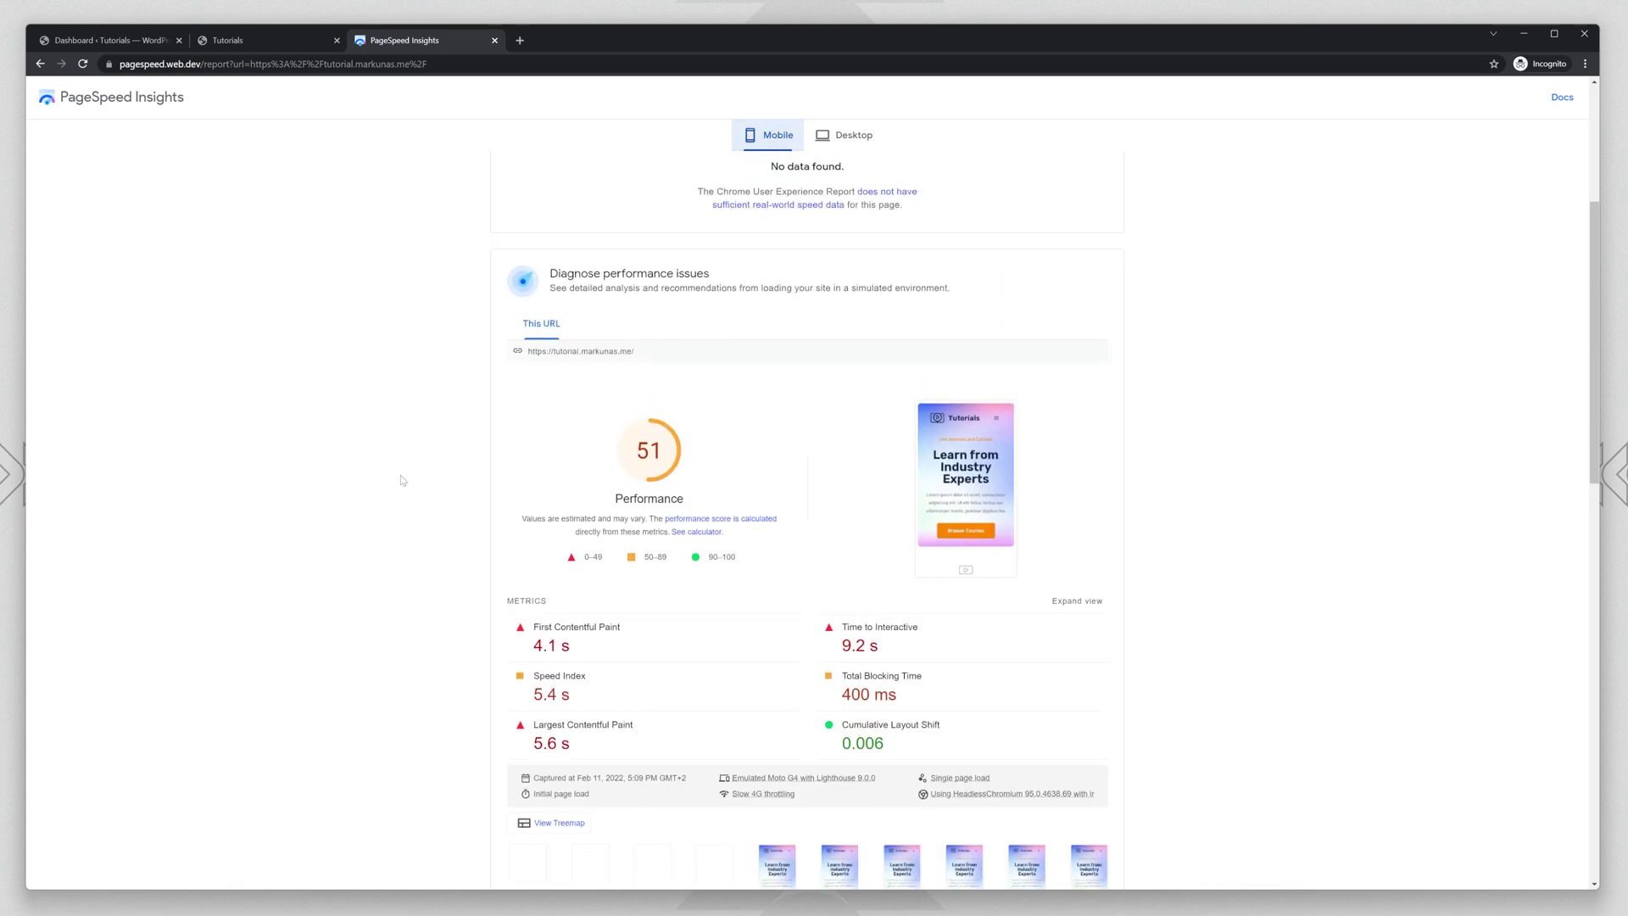
scroll(402, 480, "down", 7)
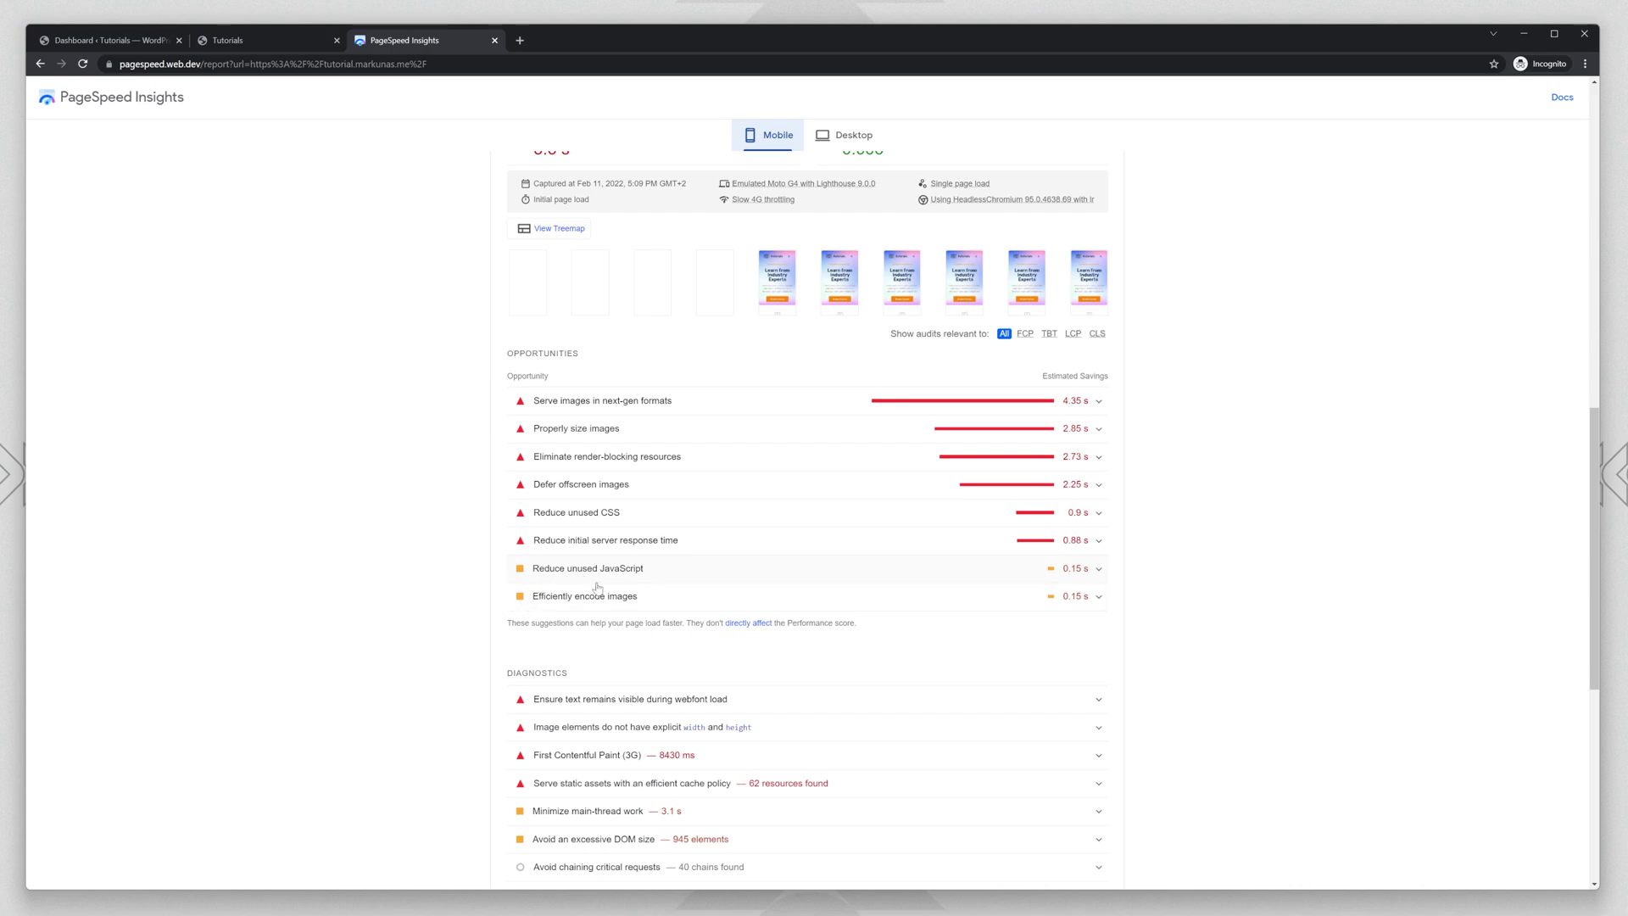
left_click(600, 579)
scroll(600, 580, "down", 1)
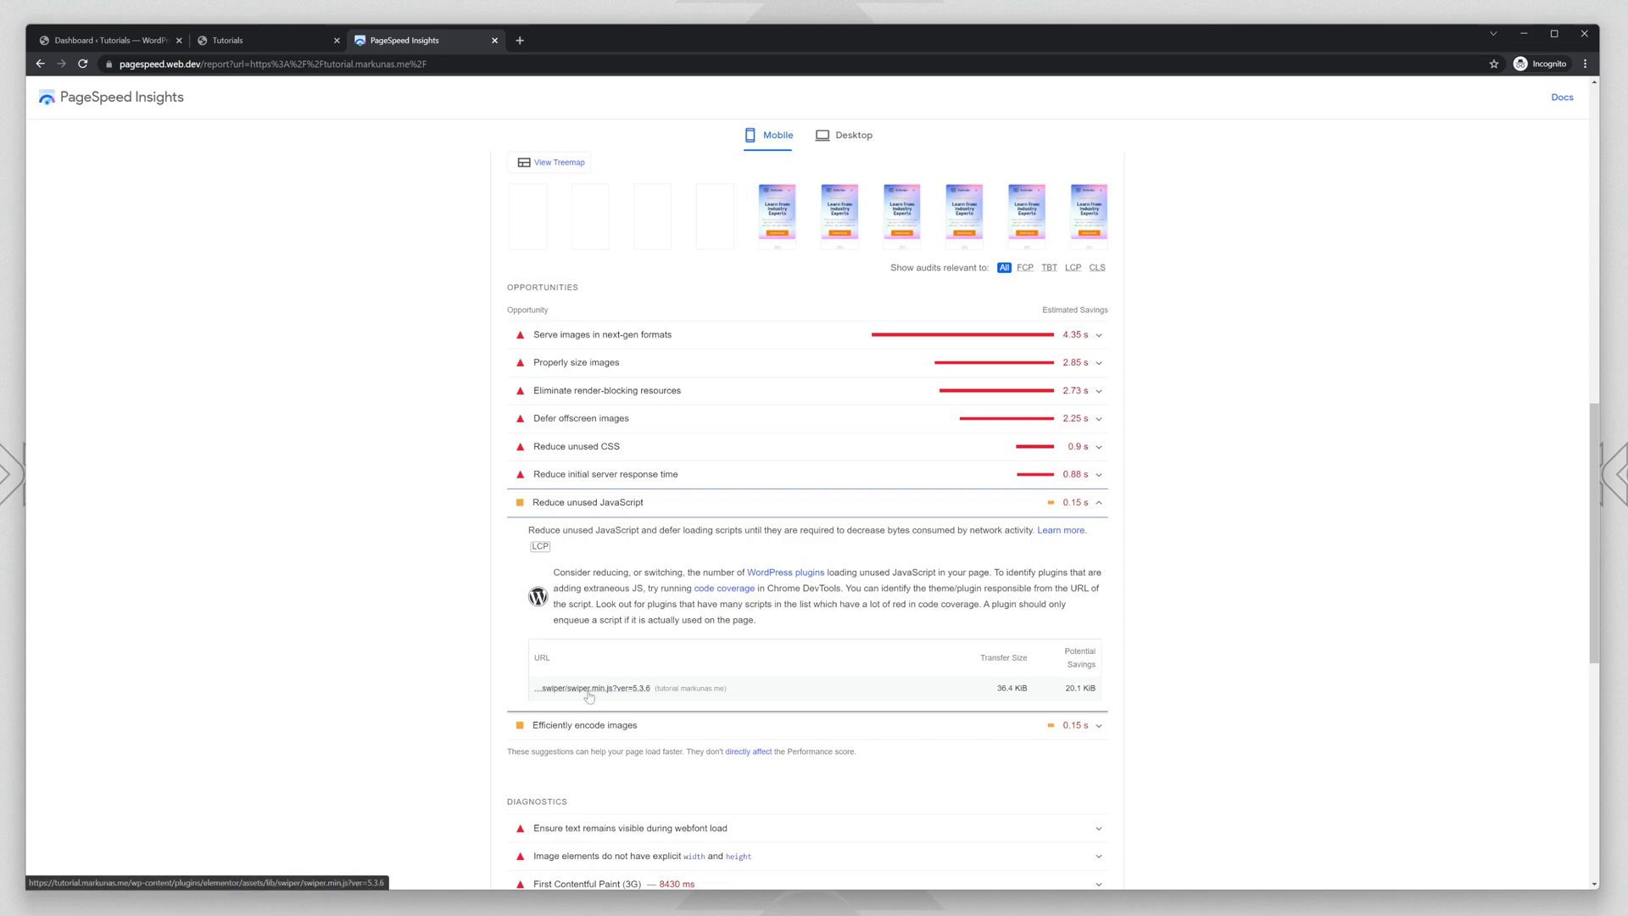
left_click(302, 48)
scroll(539, 502, "down", 5)
scroll(539, 502, "down", 15)
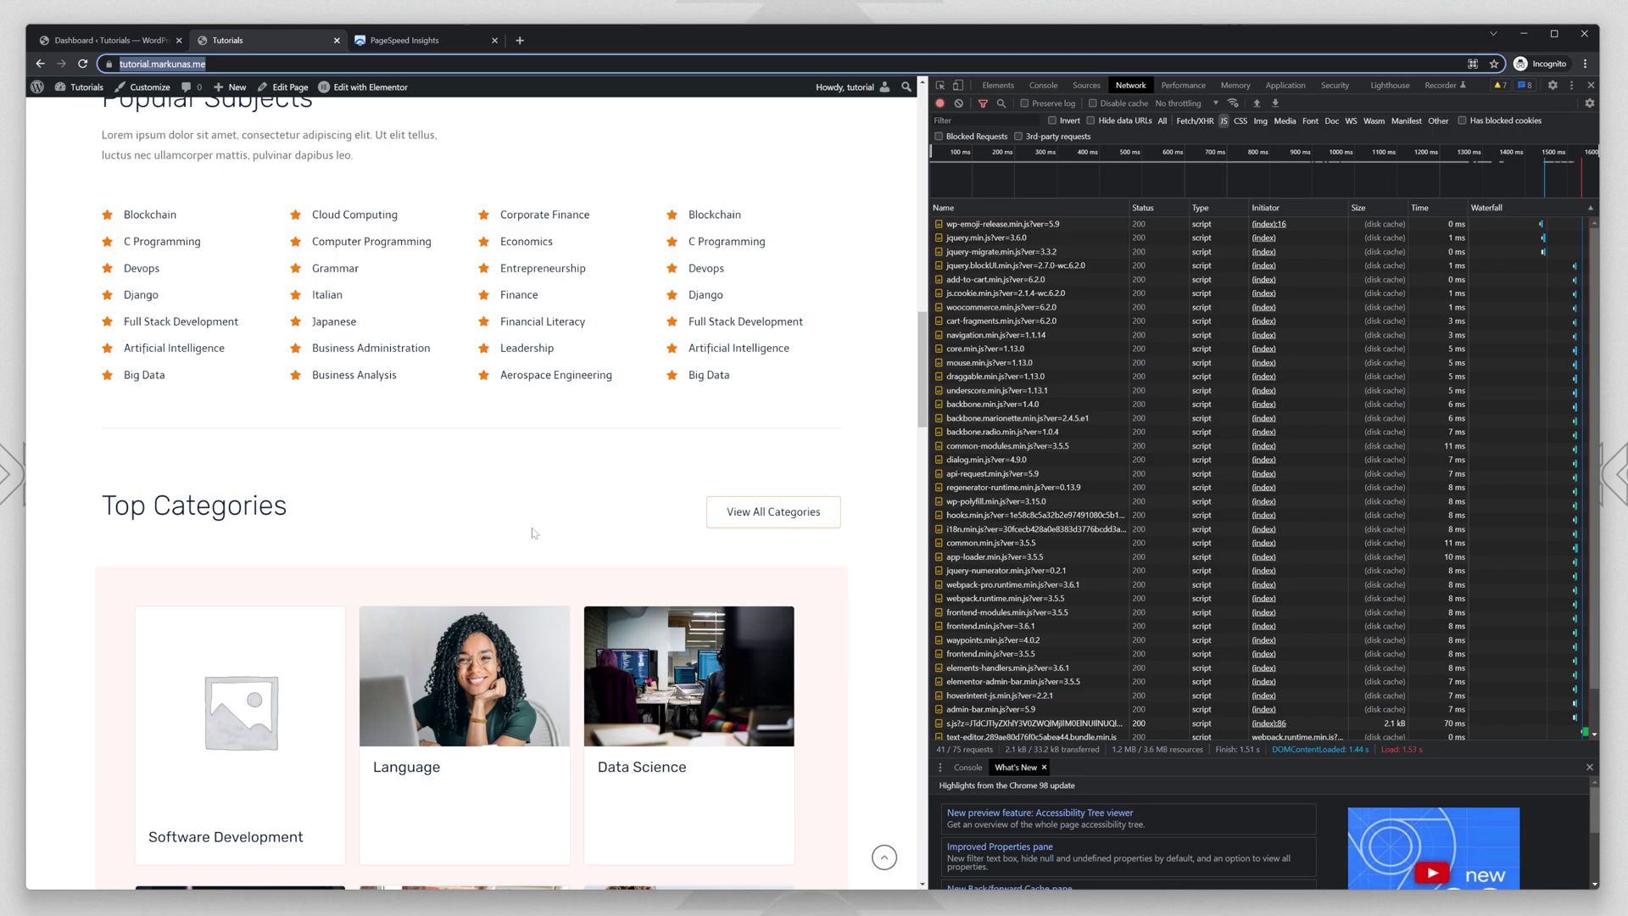
scroll(479, 585, "down", 15)
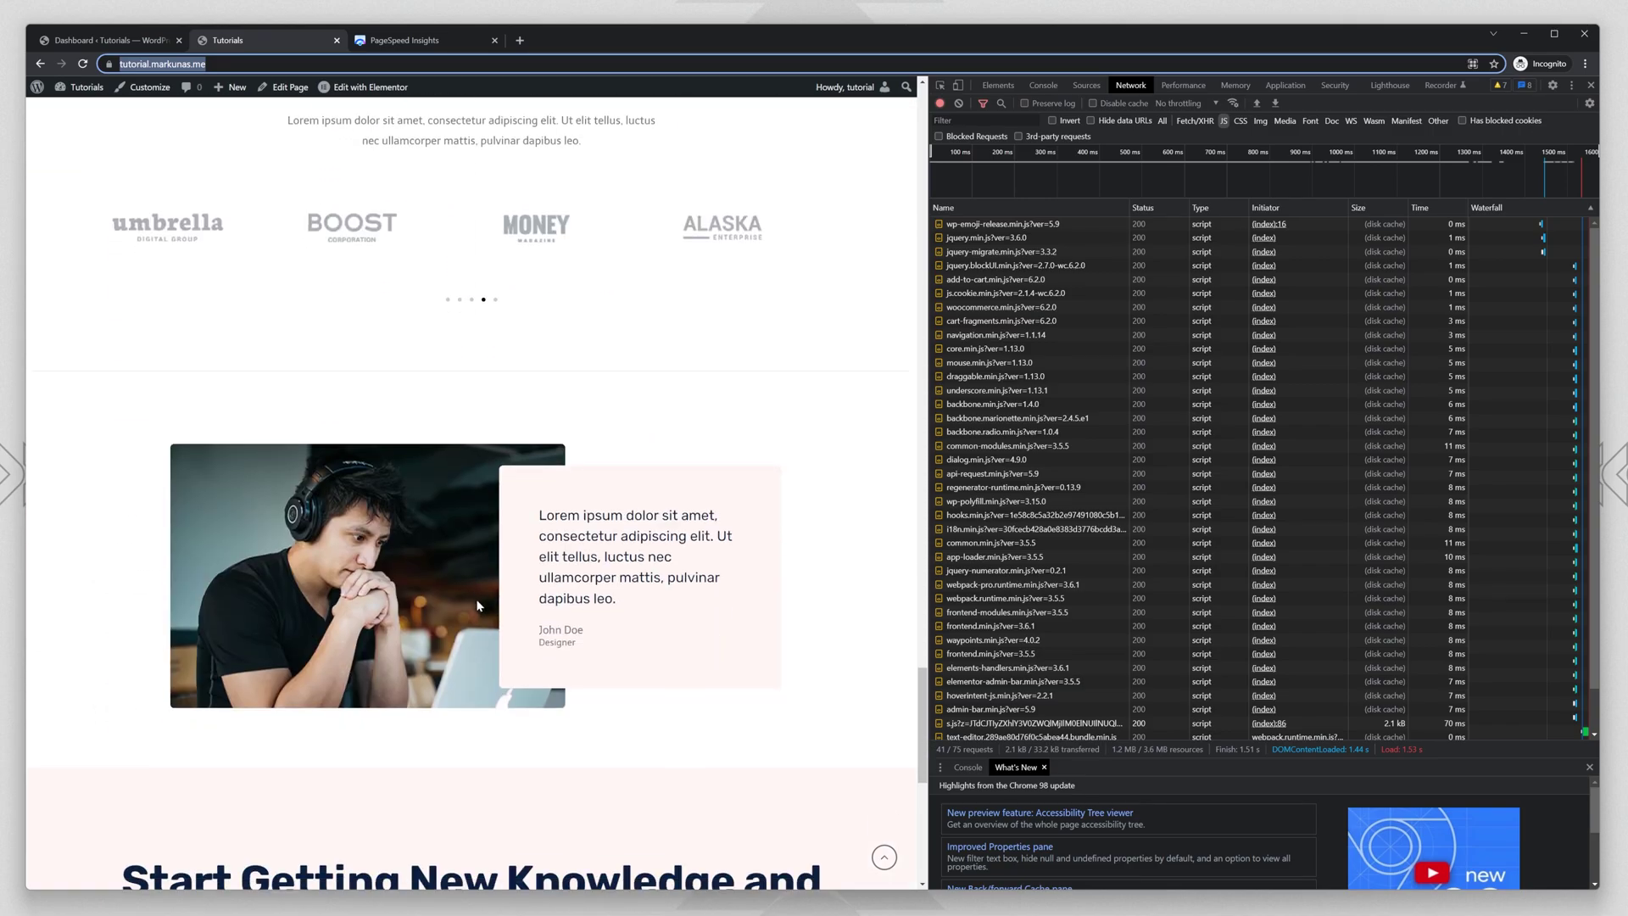
scroll(497, 615, "up", 9)
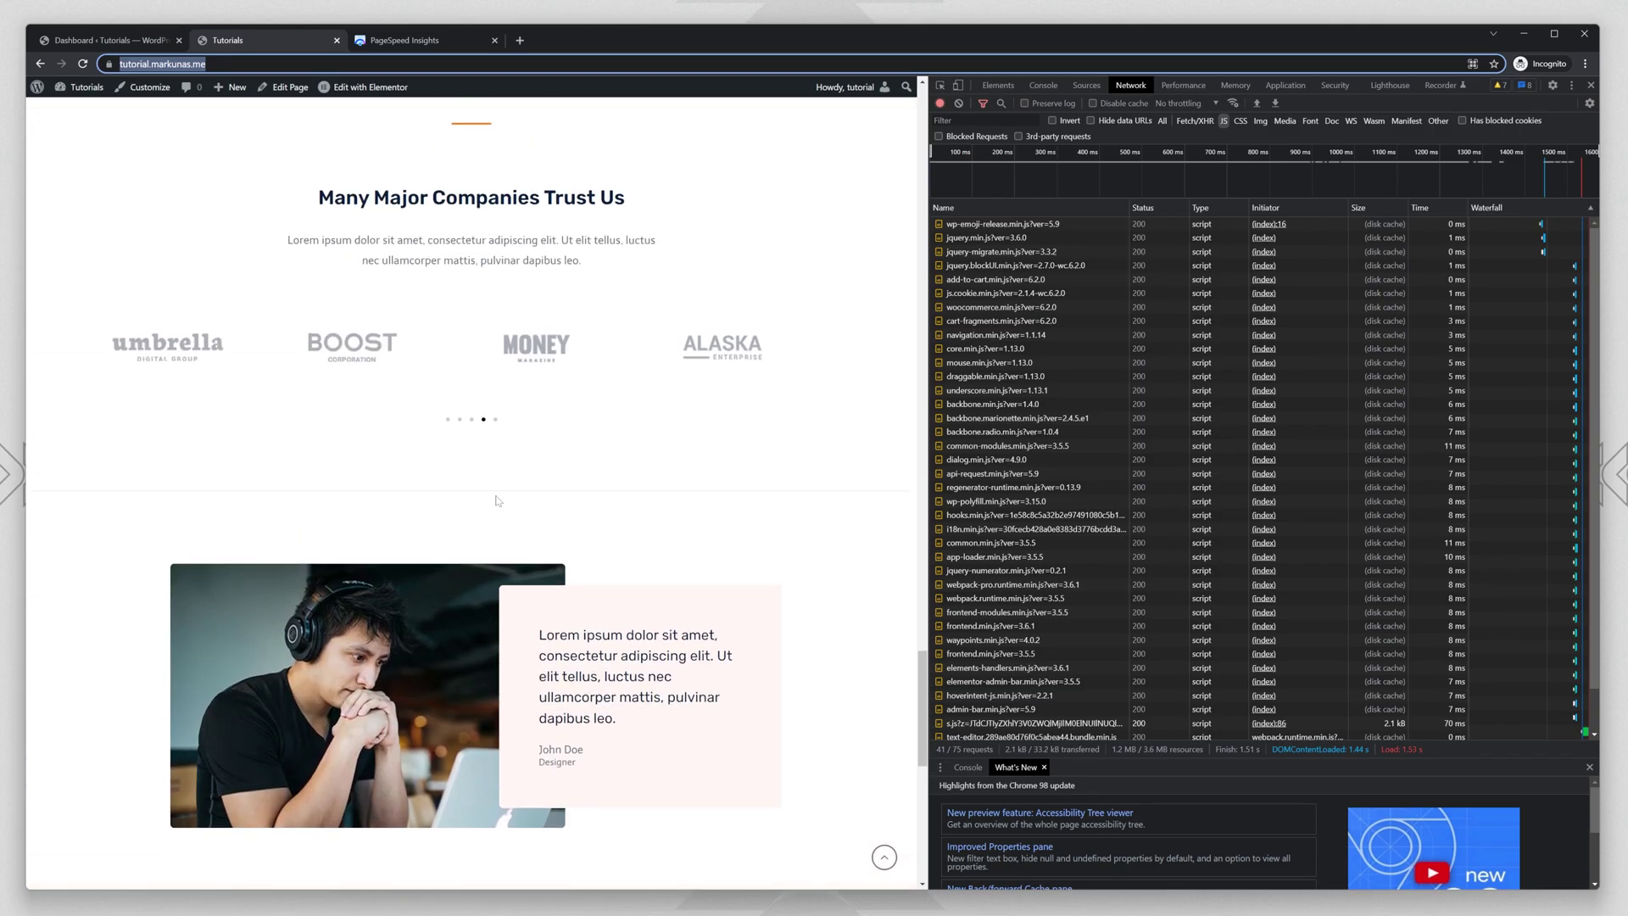
left_click(468, 650)
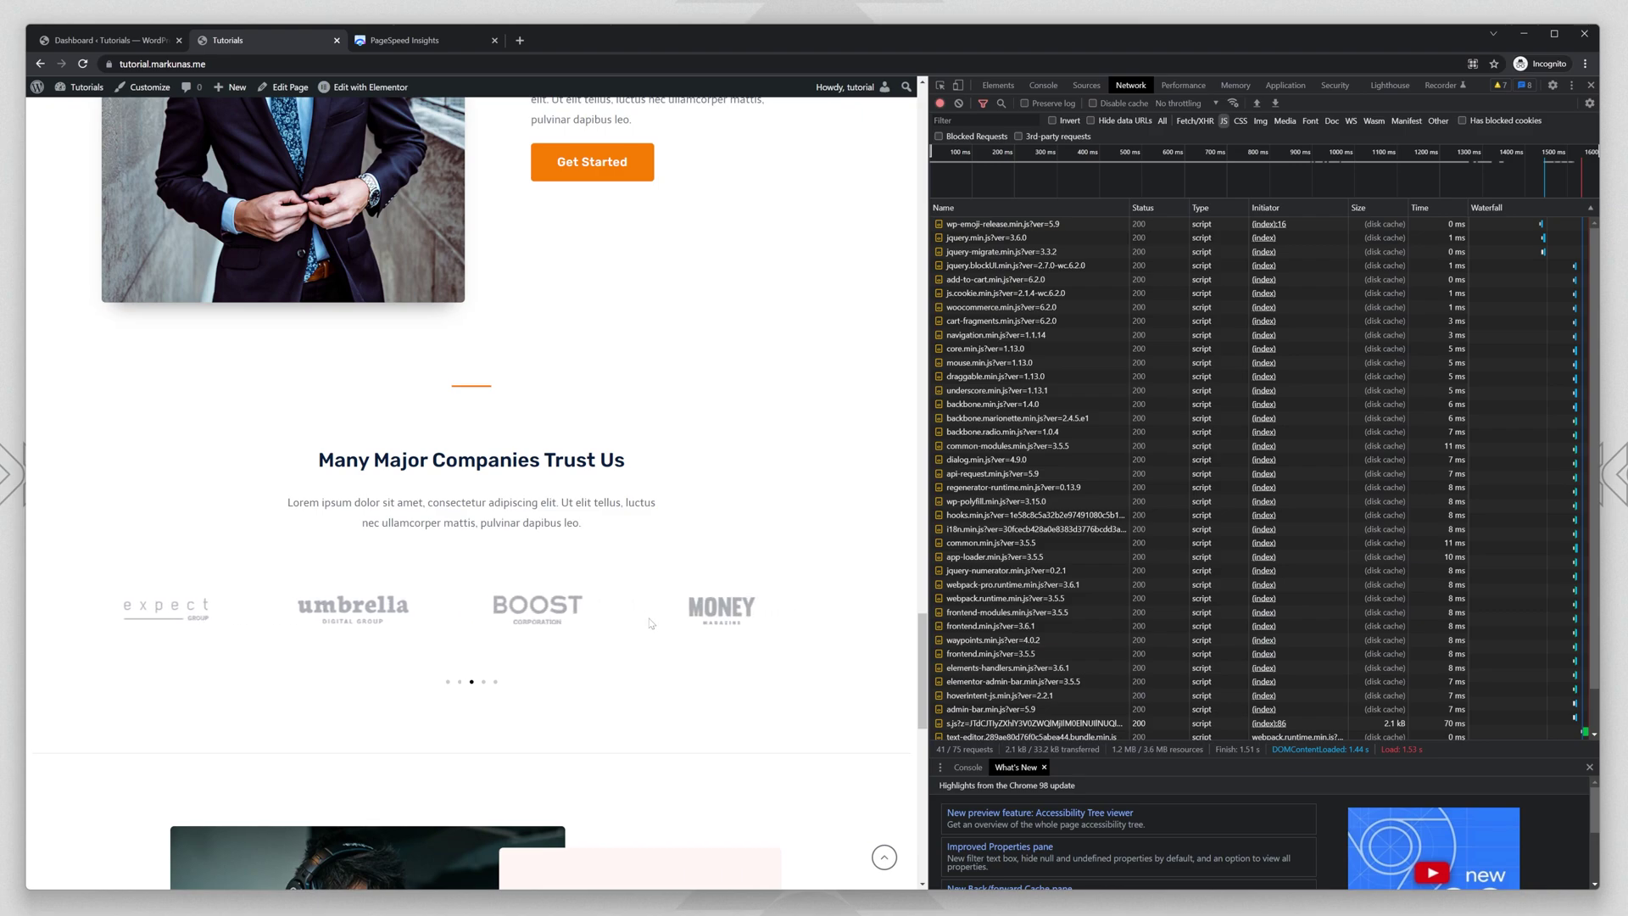
left_click(398, 39)
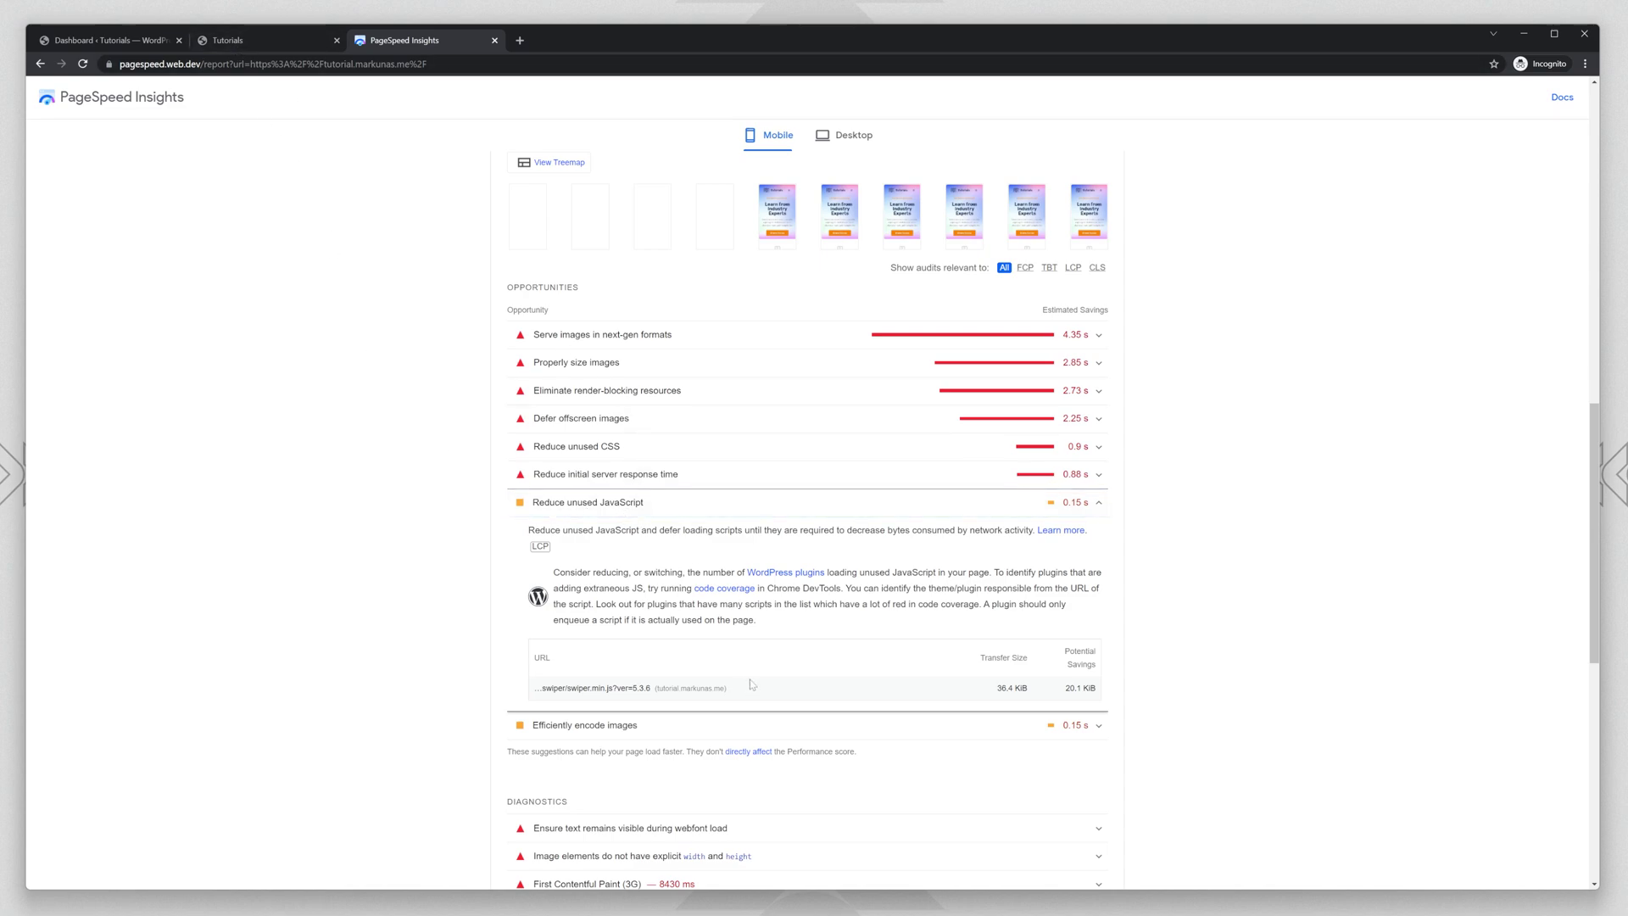
Review the swiper.min.js entry in the unused JavaScript details.
left_click_drag(789, 696, 500, 694)
left_click(472, 692)
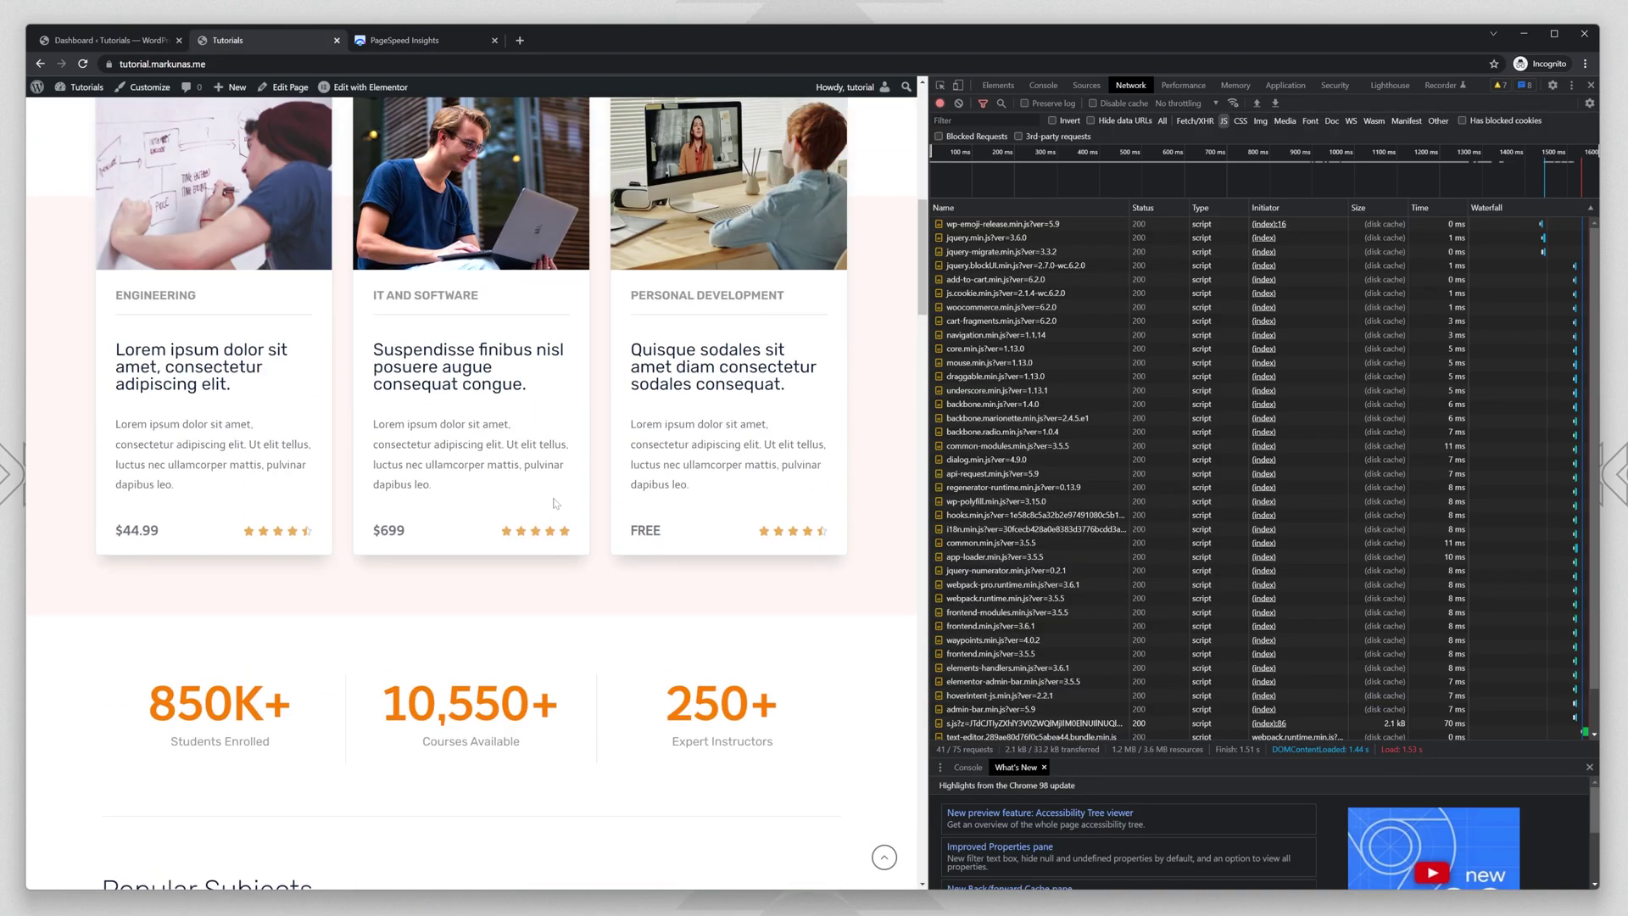
scroll(547, 484, "up", 10)
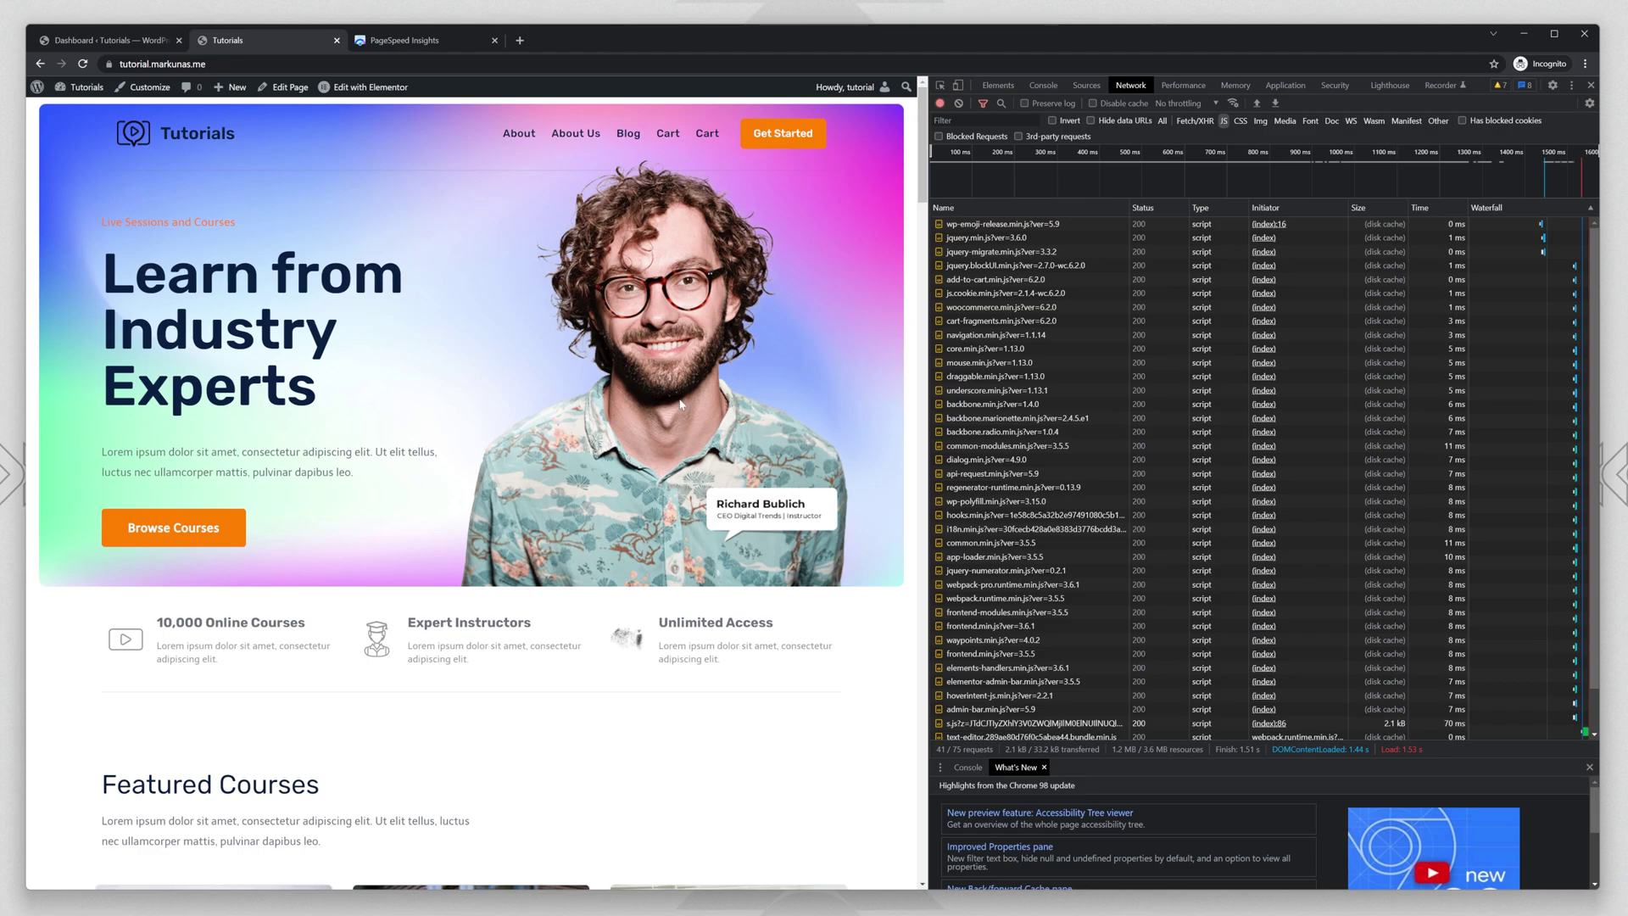
scroll(1064, 535, "down", 3)
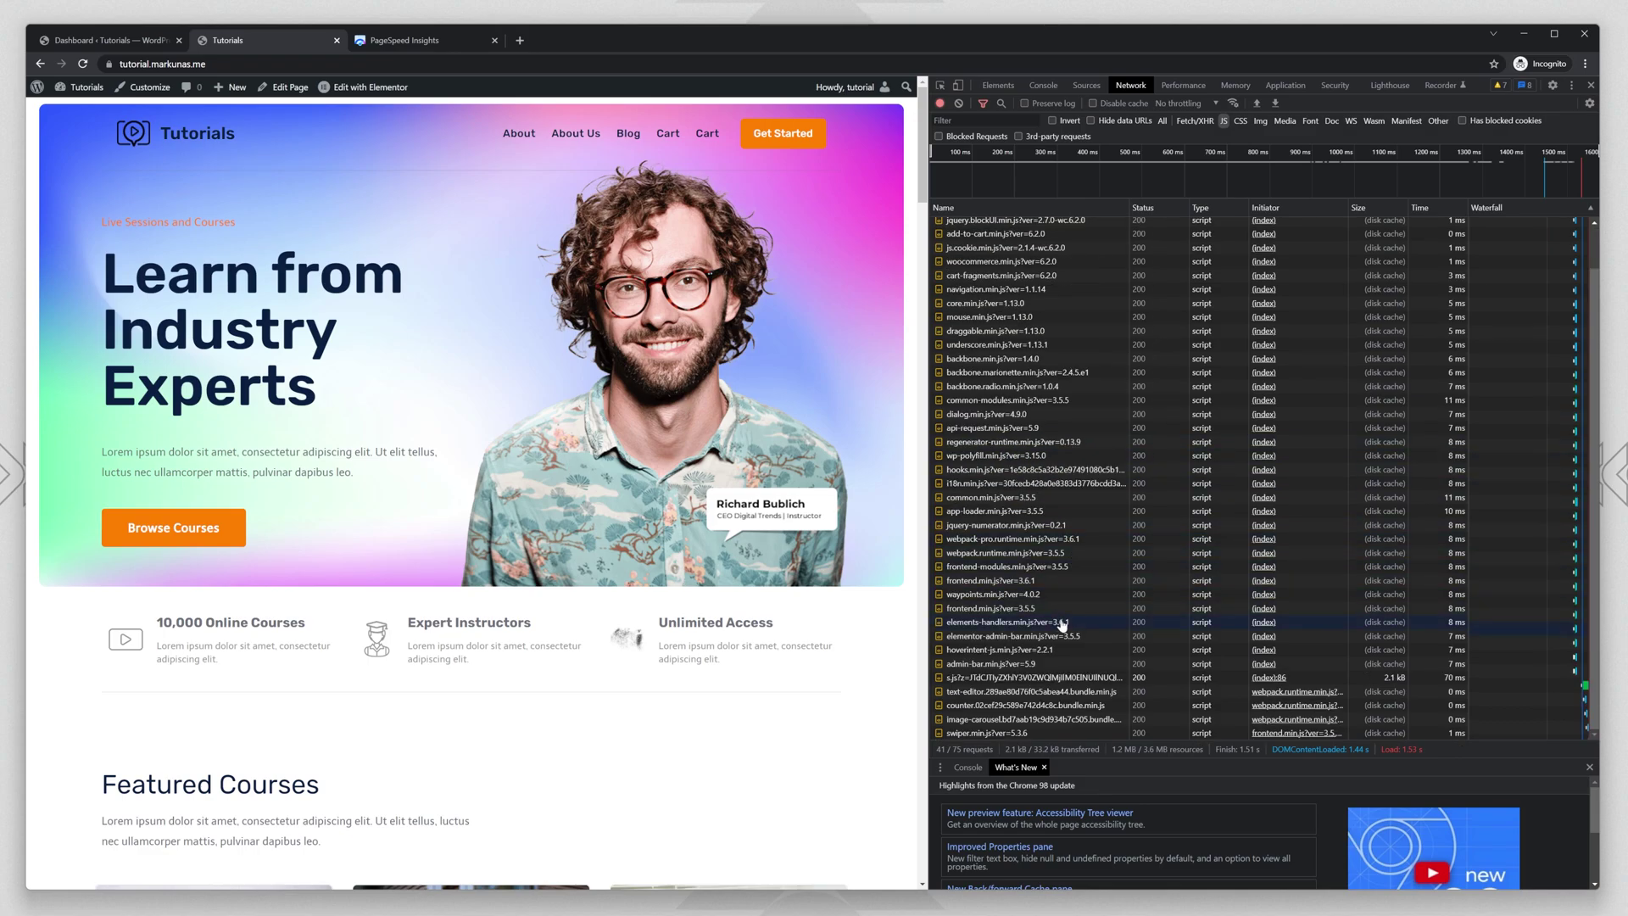
Return to the Tutorials site tab showing DevTools' 41 script requests.
left_click(421, 41)
scroll(738, 284, "up", 5)
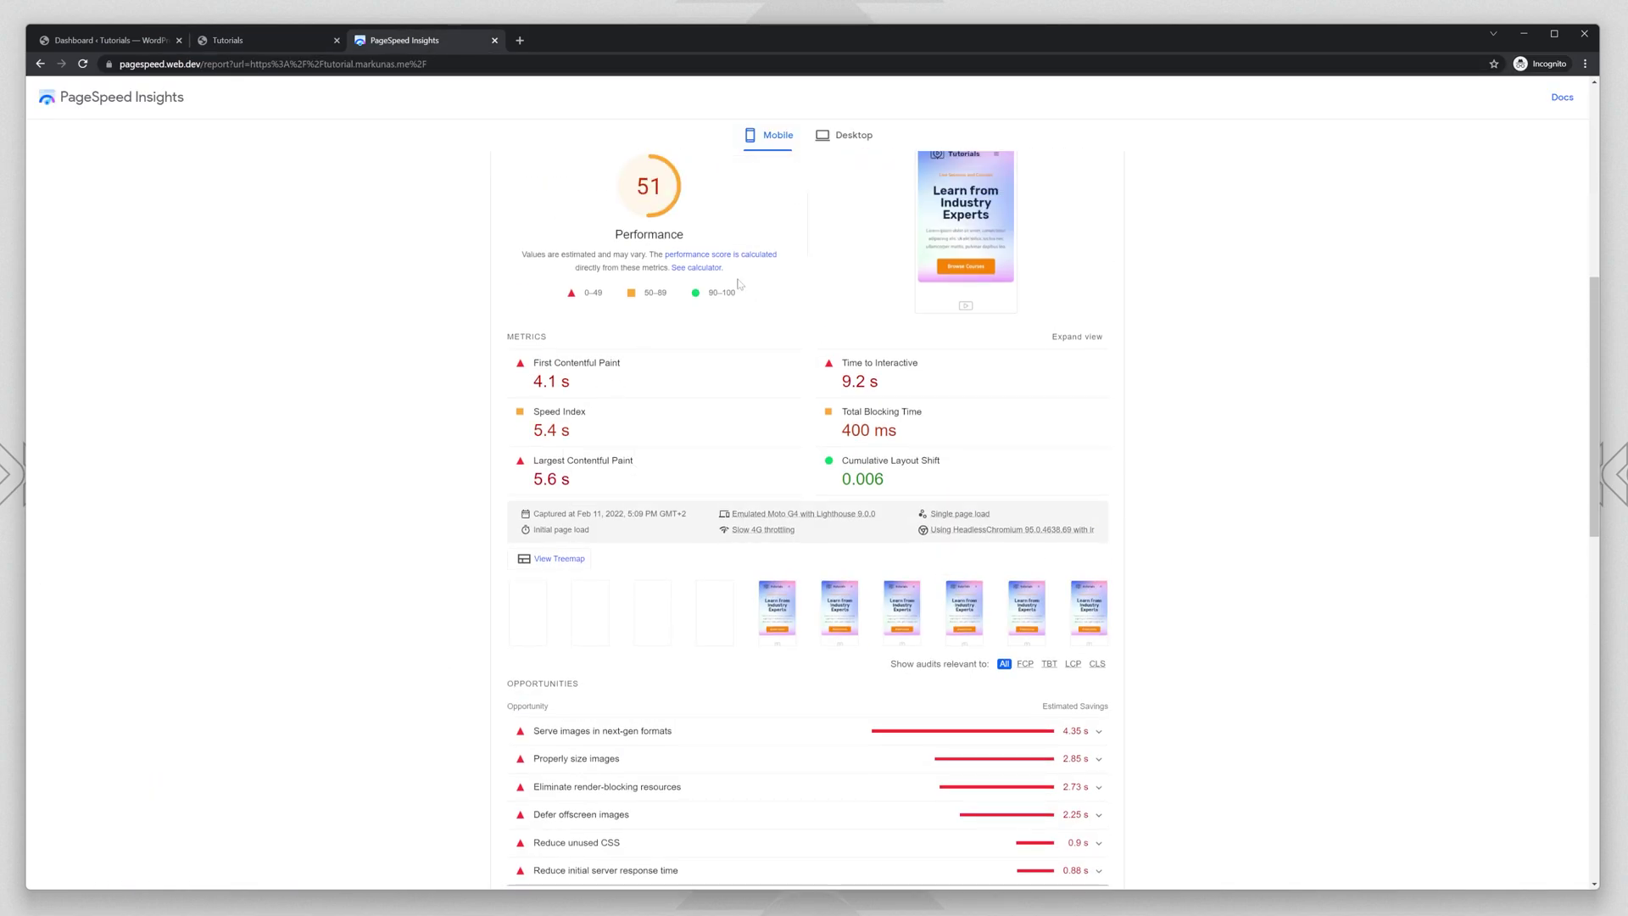
left_click(297, 44)
scroll(1072, 407, "up", 5)
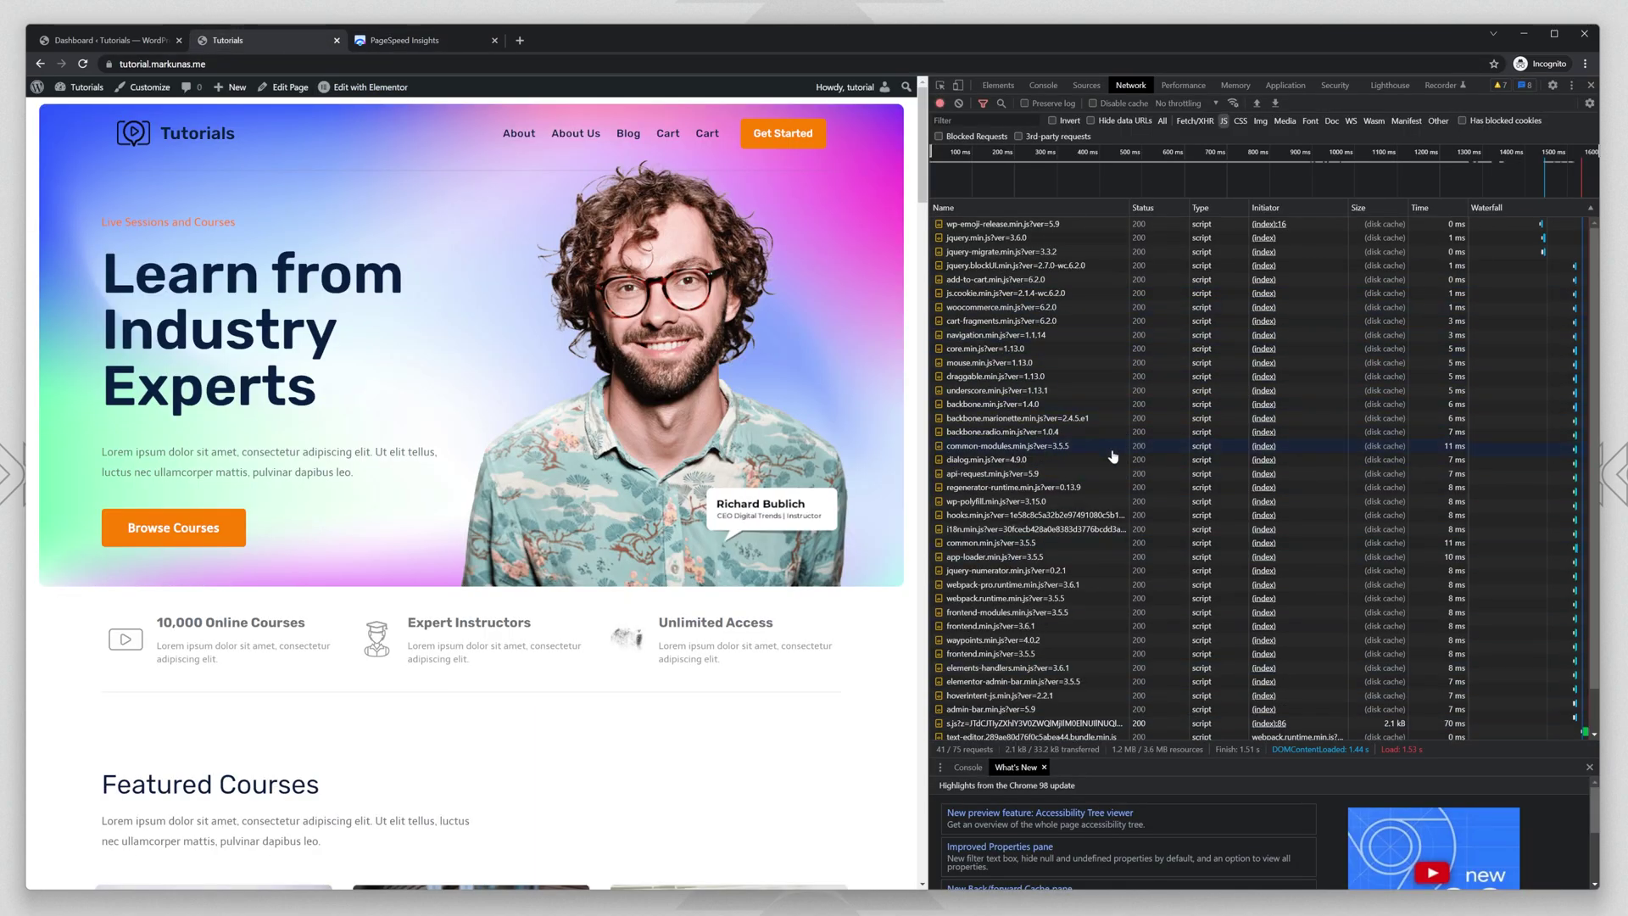
Search Add New Plugins for 'flying scri', then install and activate Flying Scripts by WP Speed Matters.
left_click(140, 47)
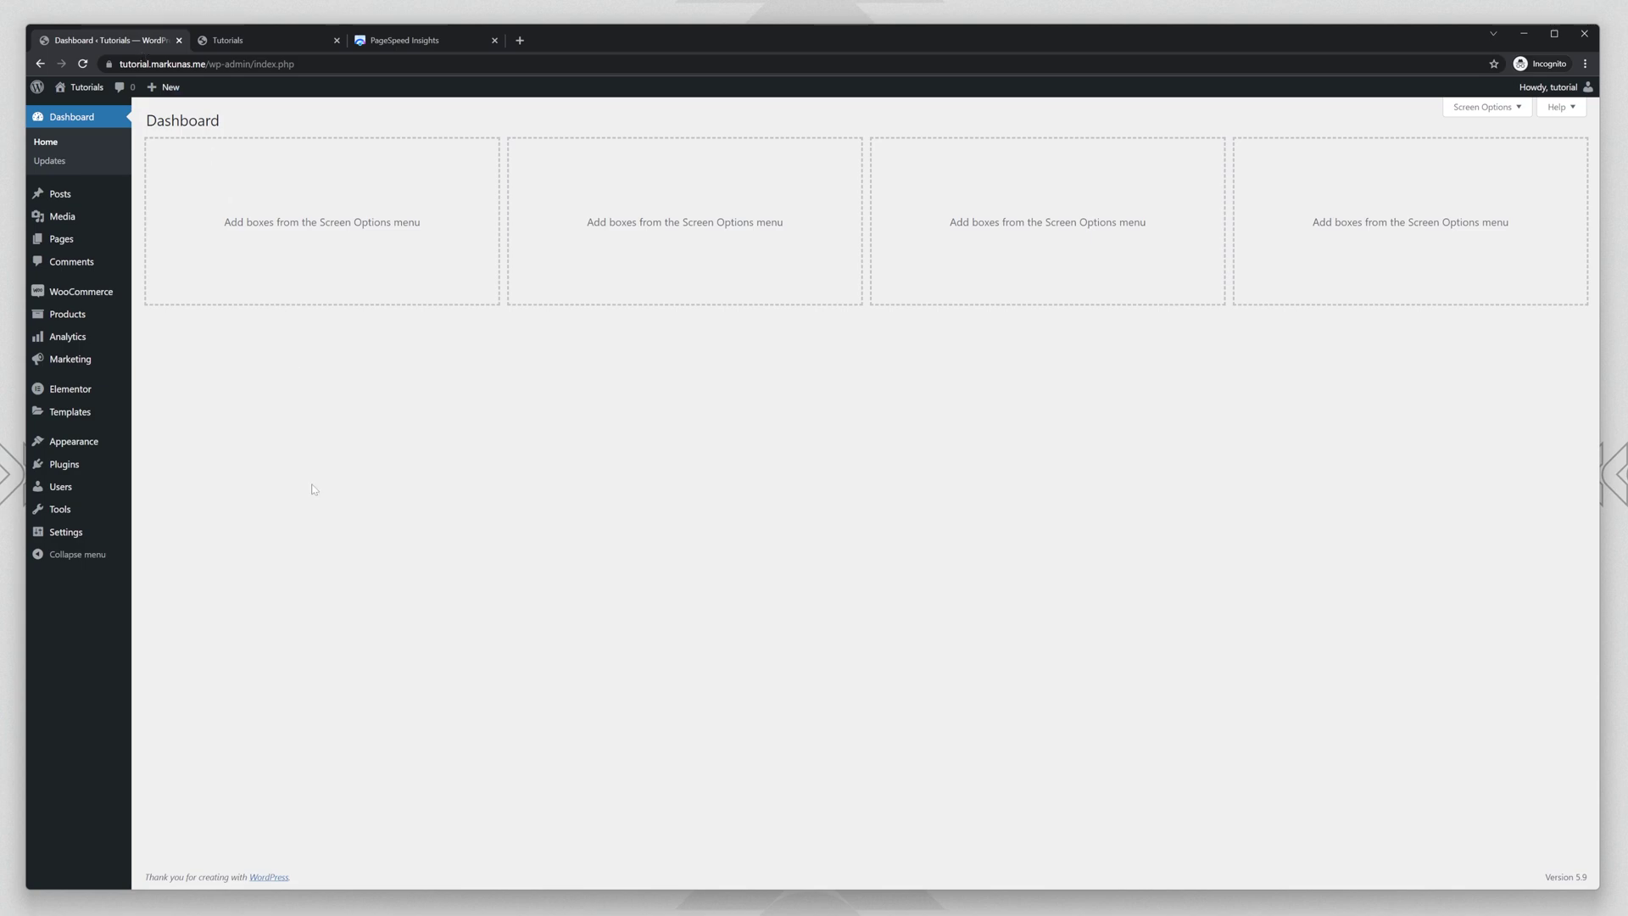
left_click(75, 466)
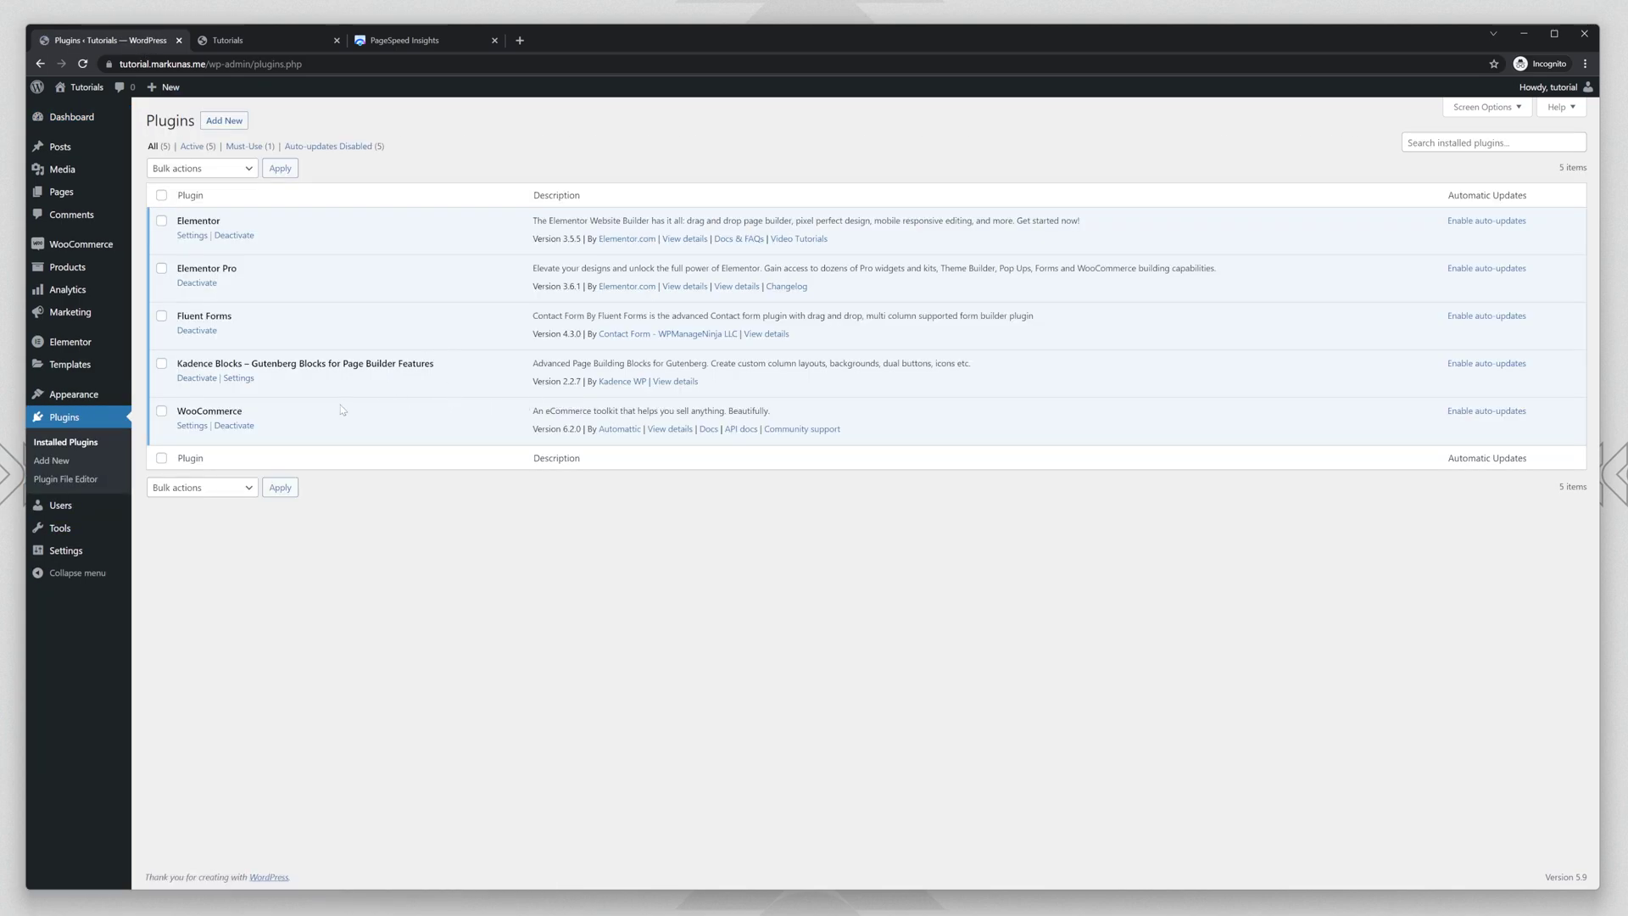
left_click(232, 122)
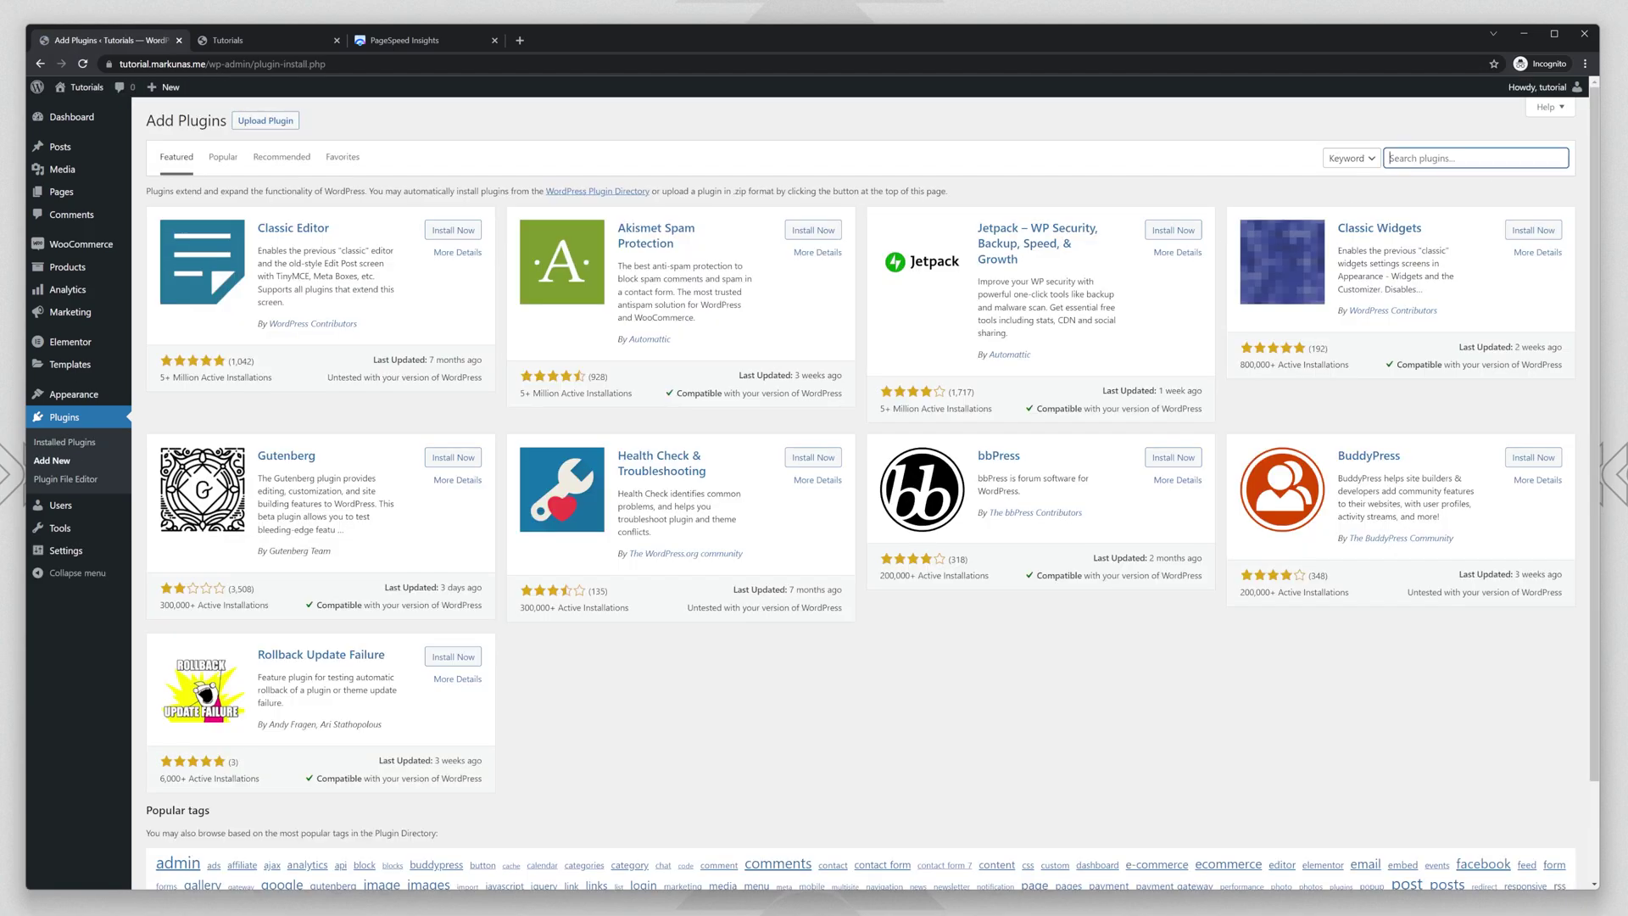
type("flying scripts")
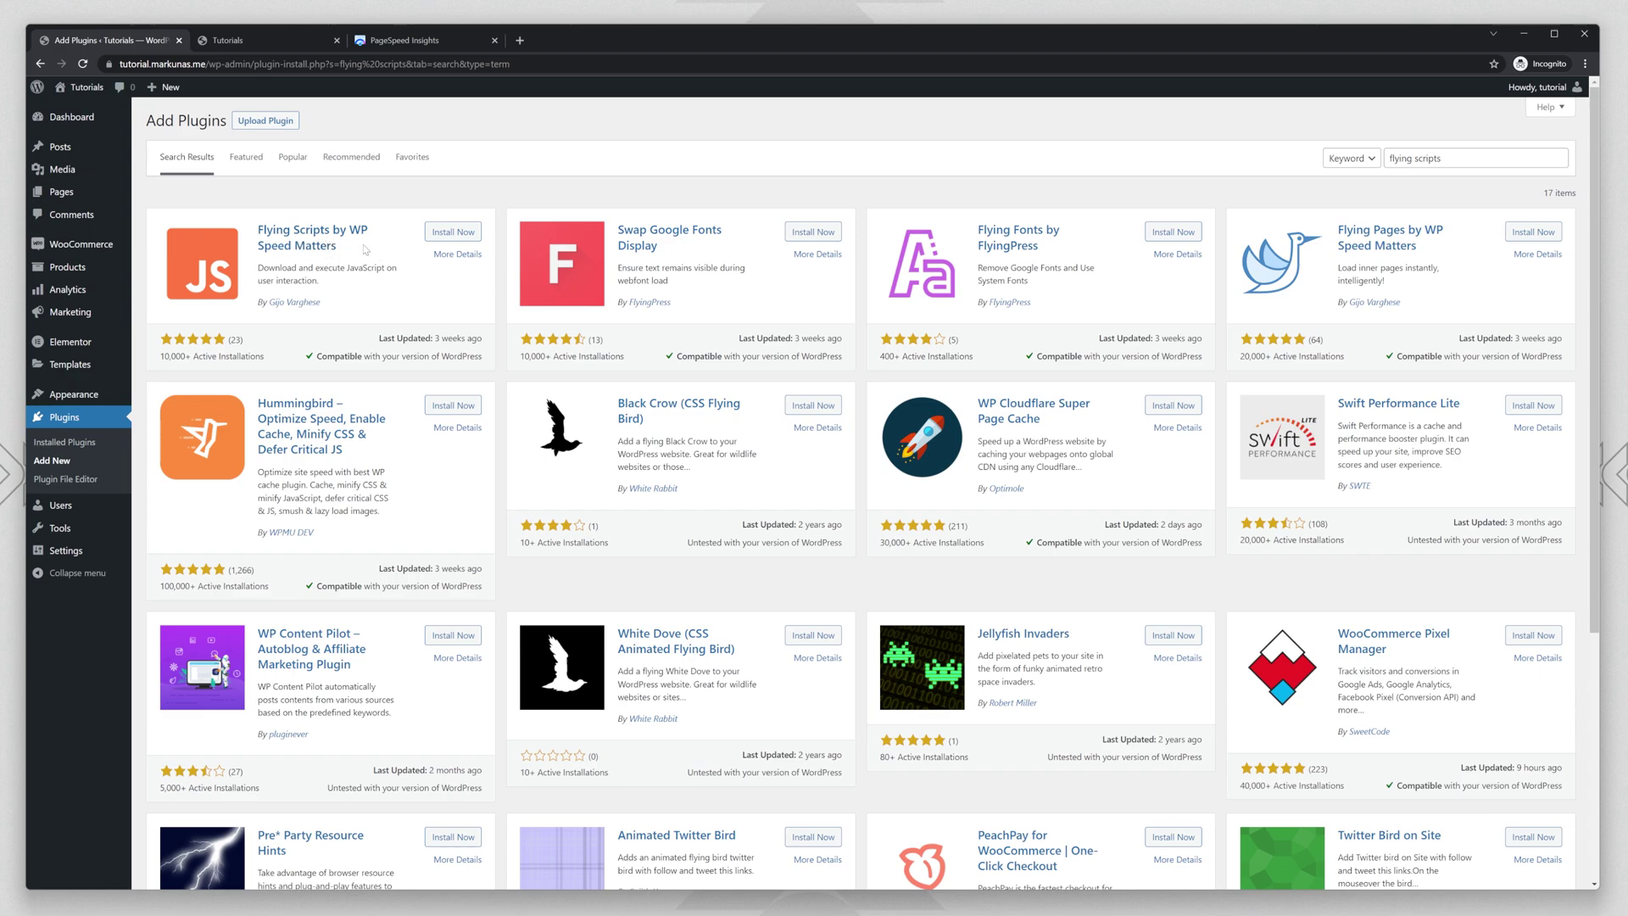
left_click(452, 231)
left_click(459, 231)
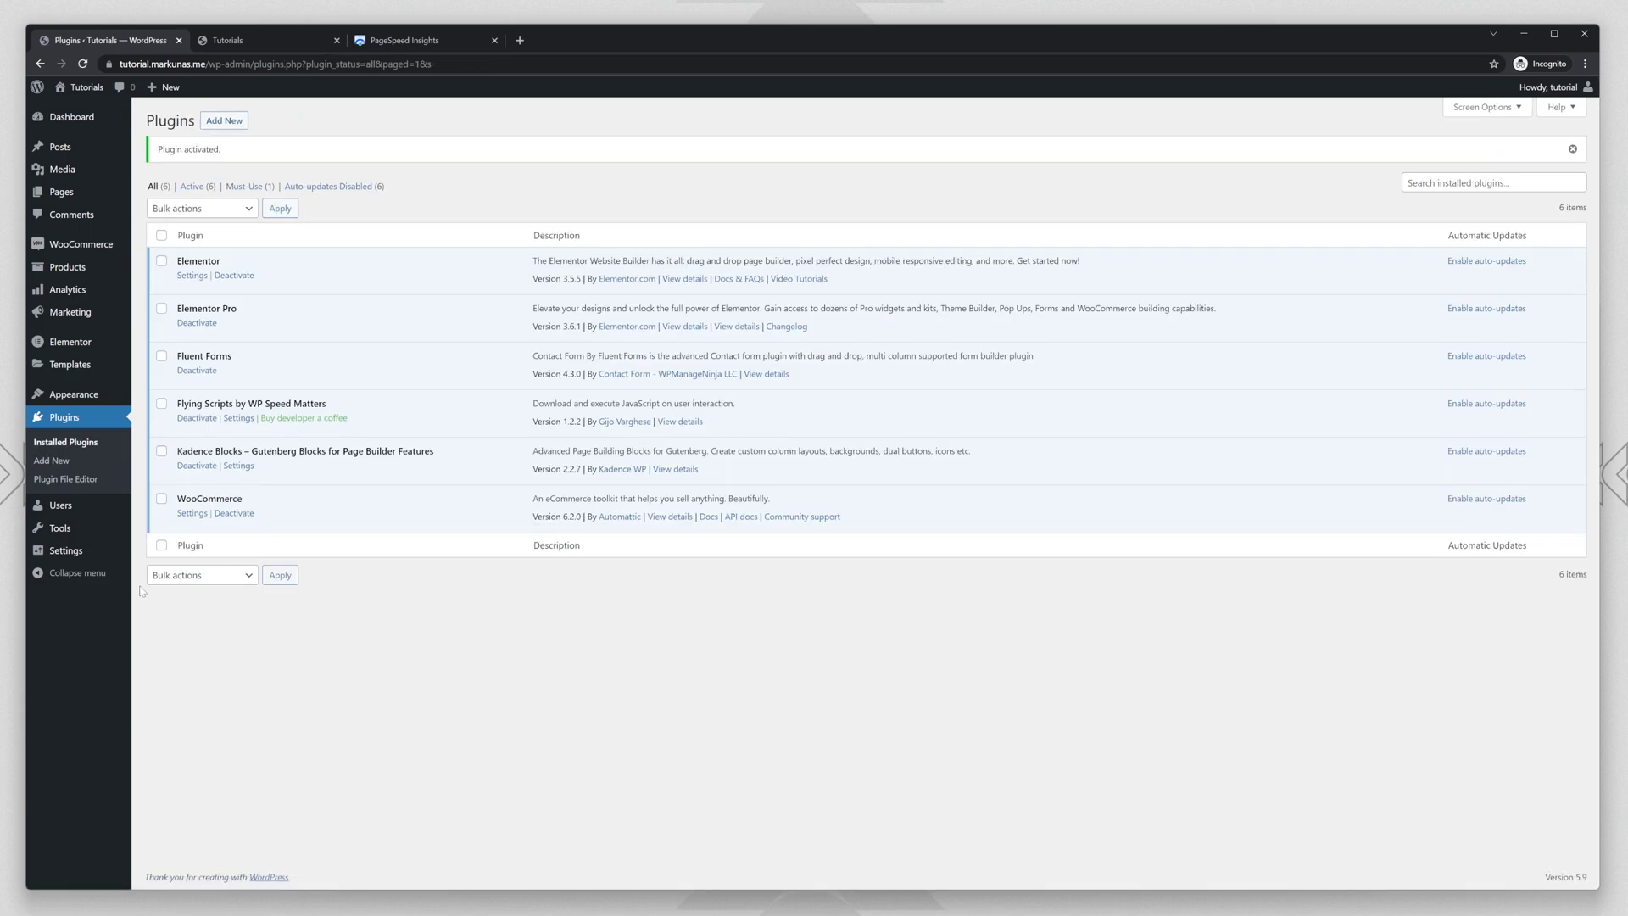
Open the Flying Scripts settings, focus Include Keywords, then go back to the Tutorials tab.
left_click(238, 418)
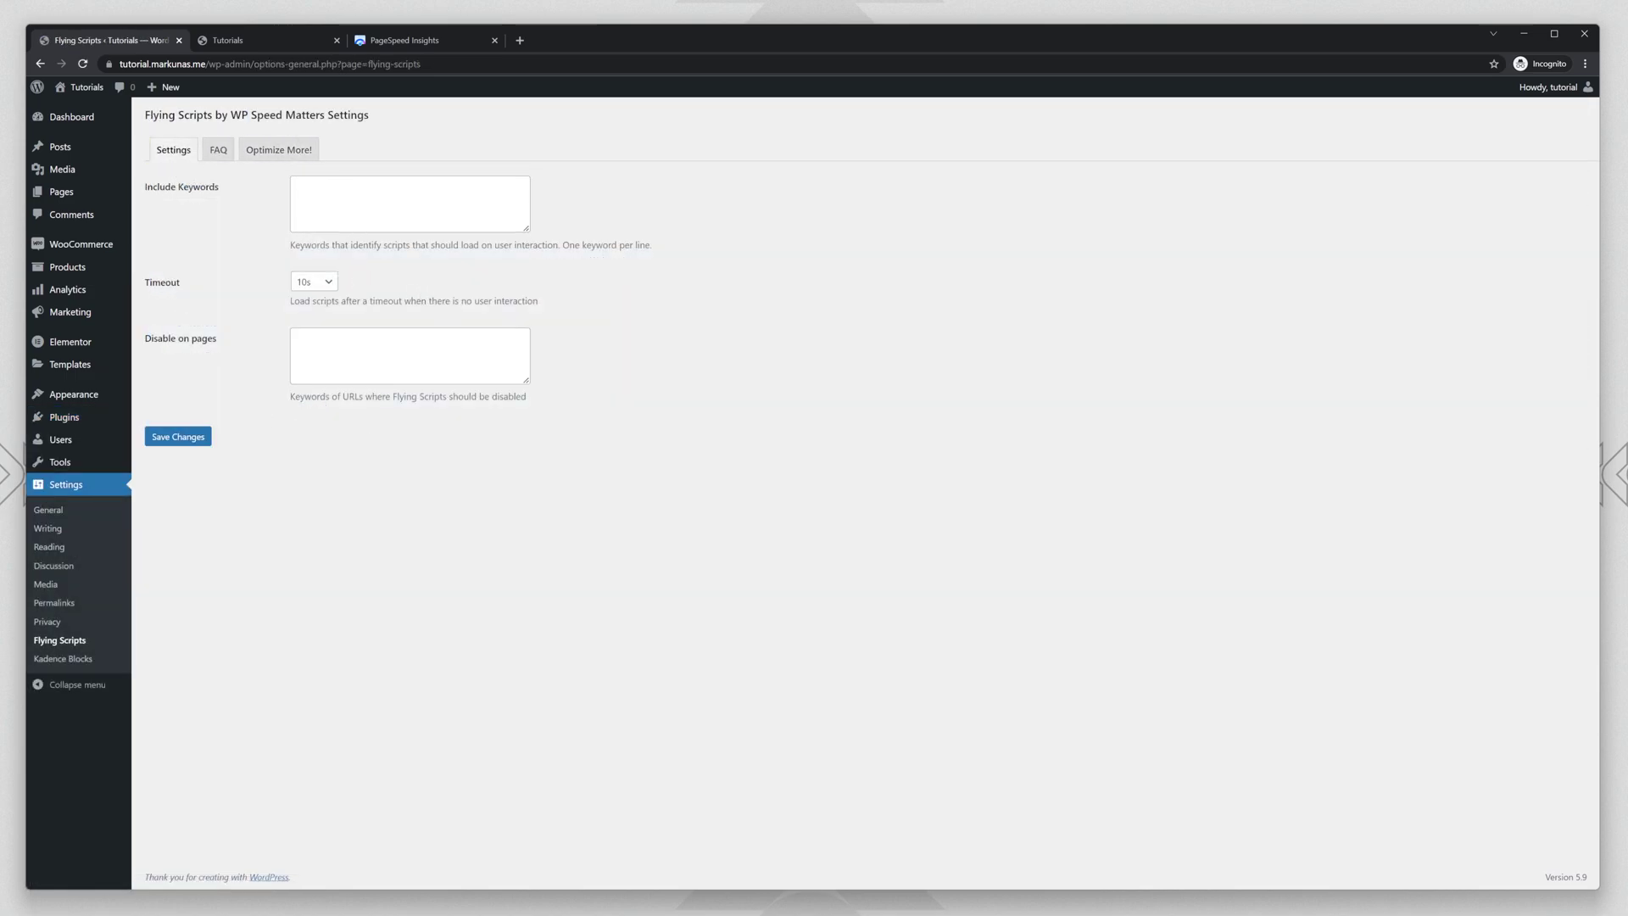
left_click(381, 201)
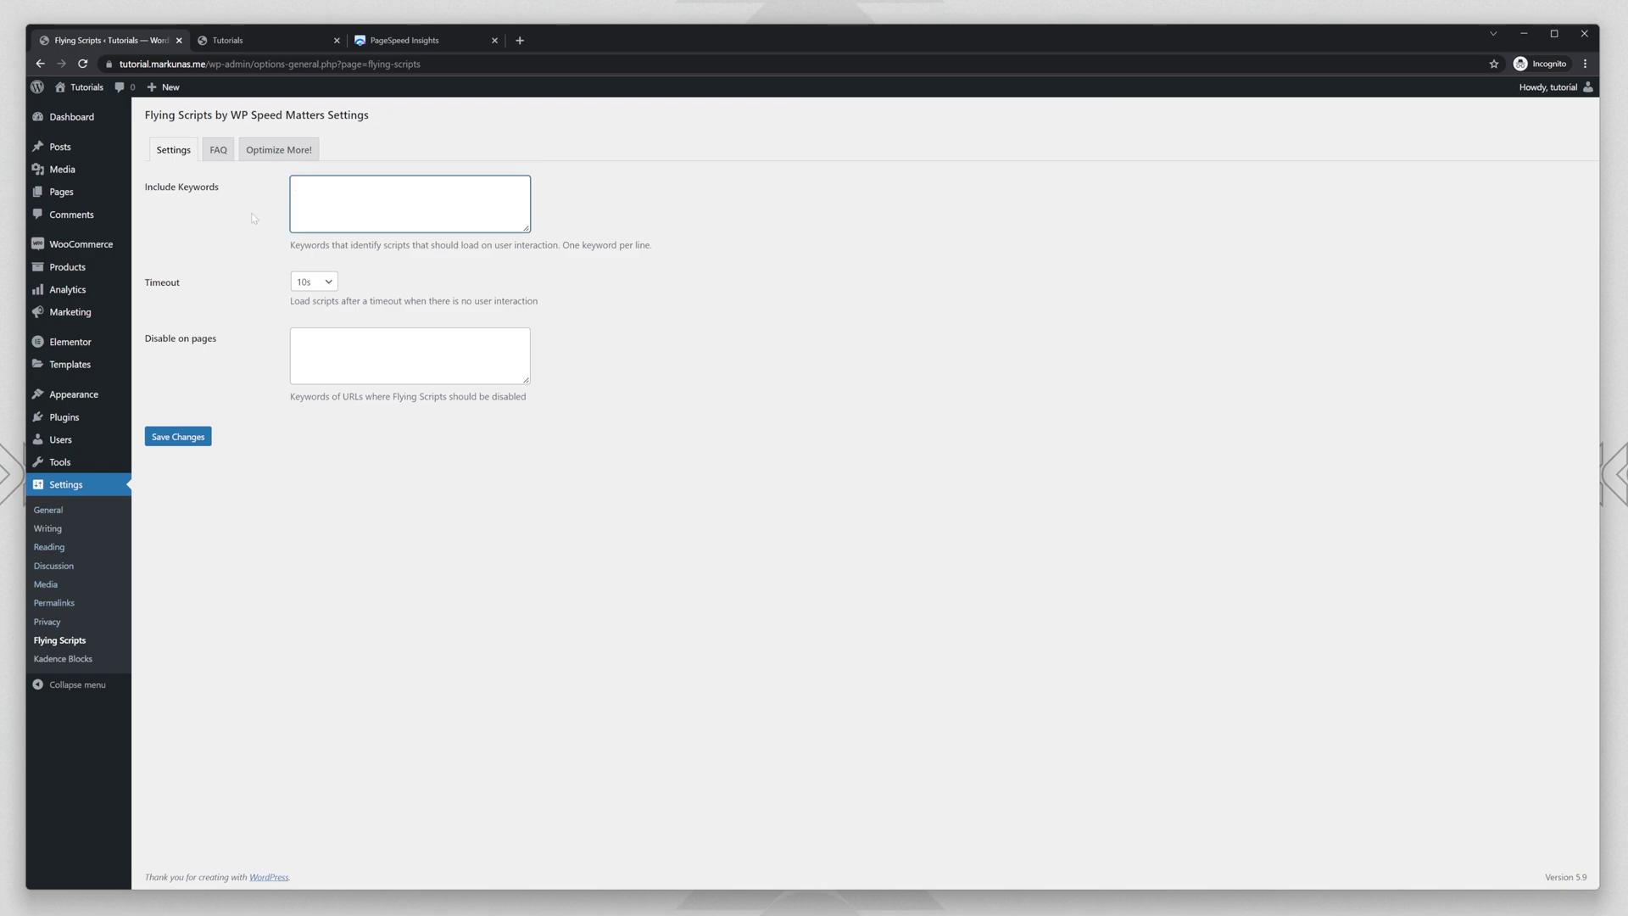
left_click(264, 41)
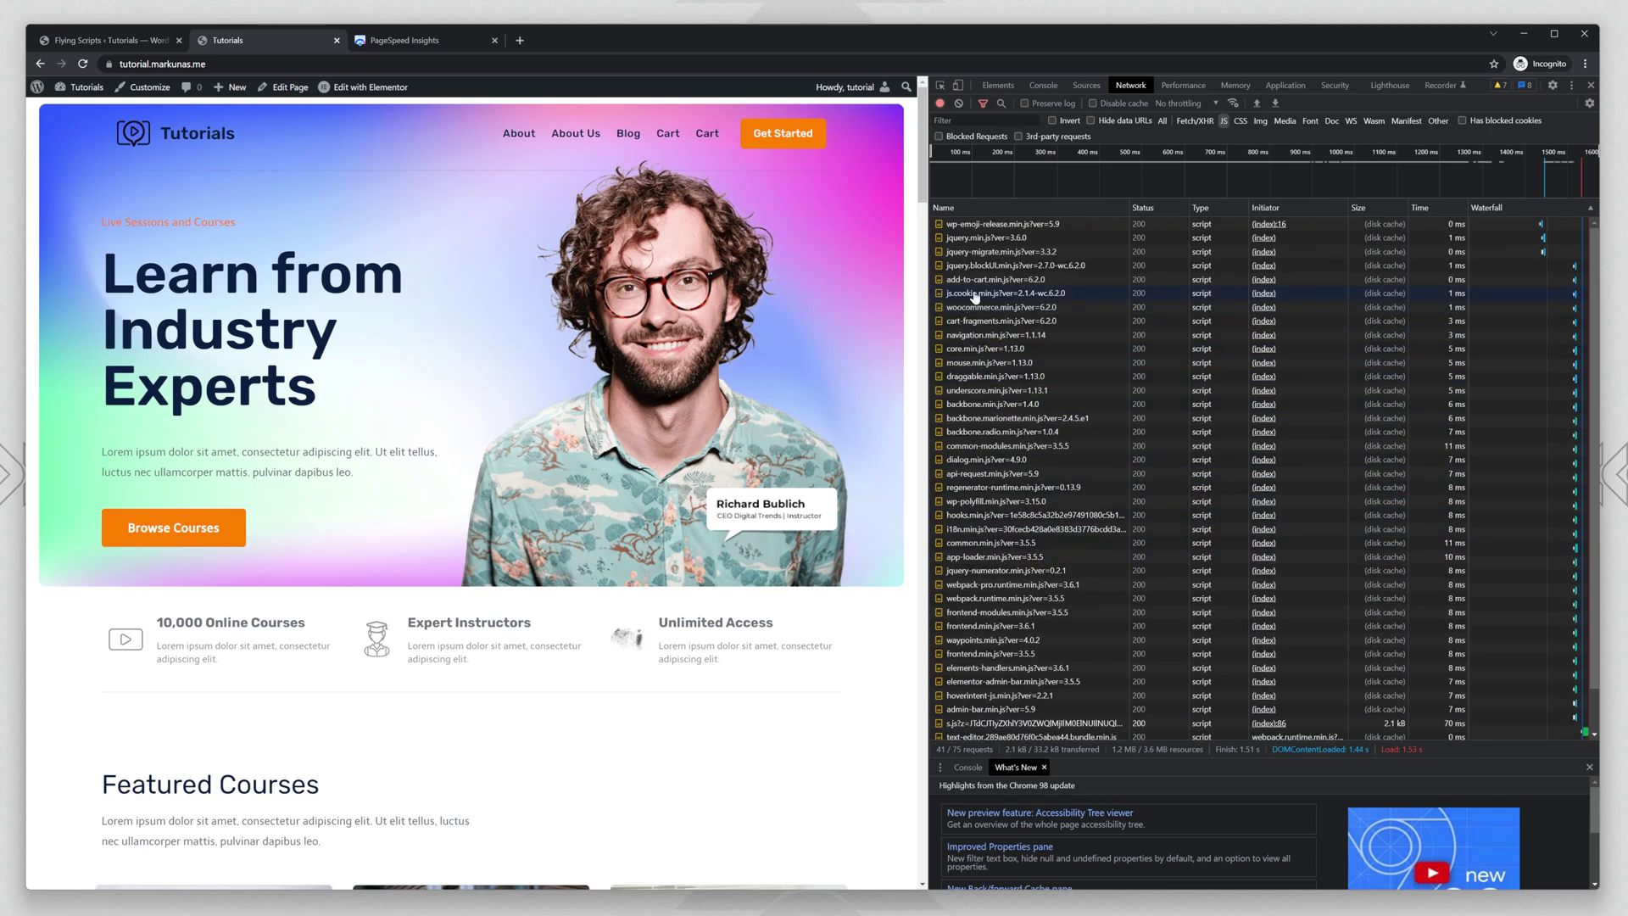
Copy the woocommerce.min.js request's link address from the DevTools Network panel.
right_click(990, 294)
mouse_move(1090, 387)
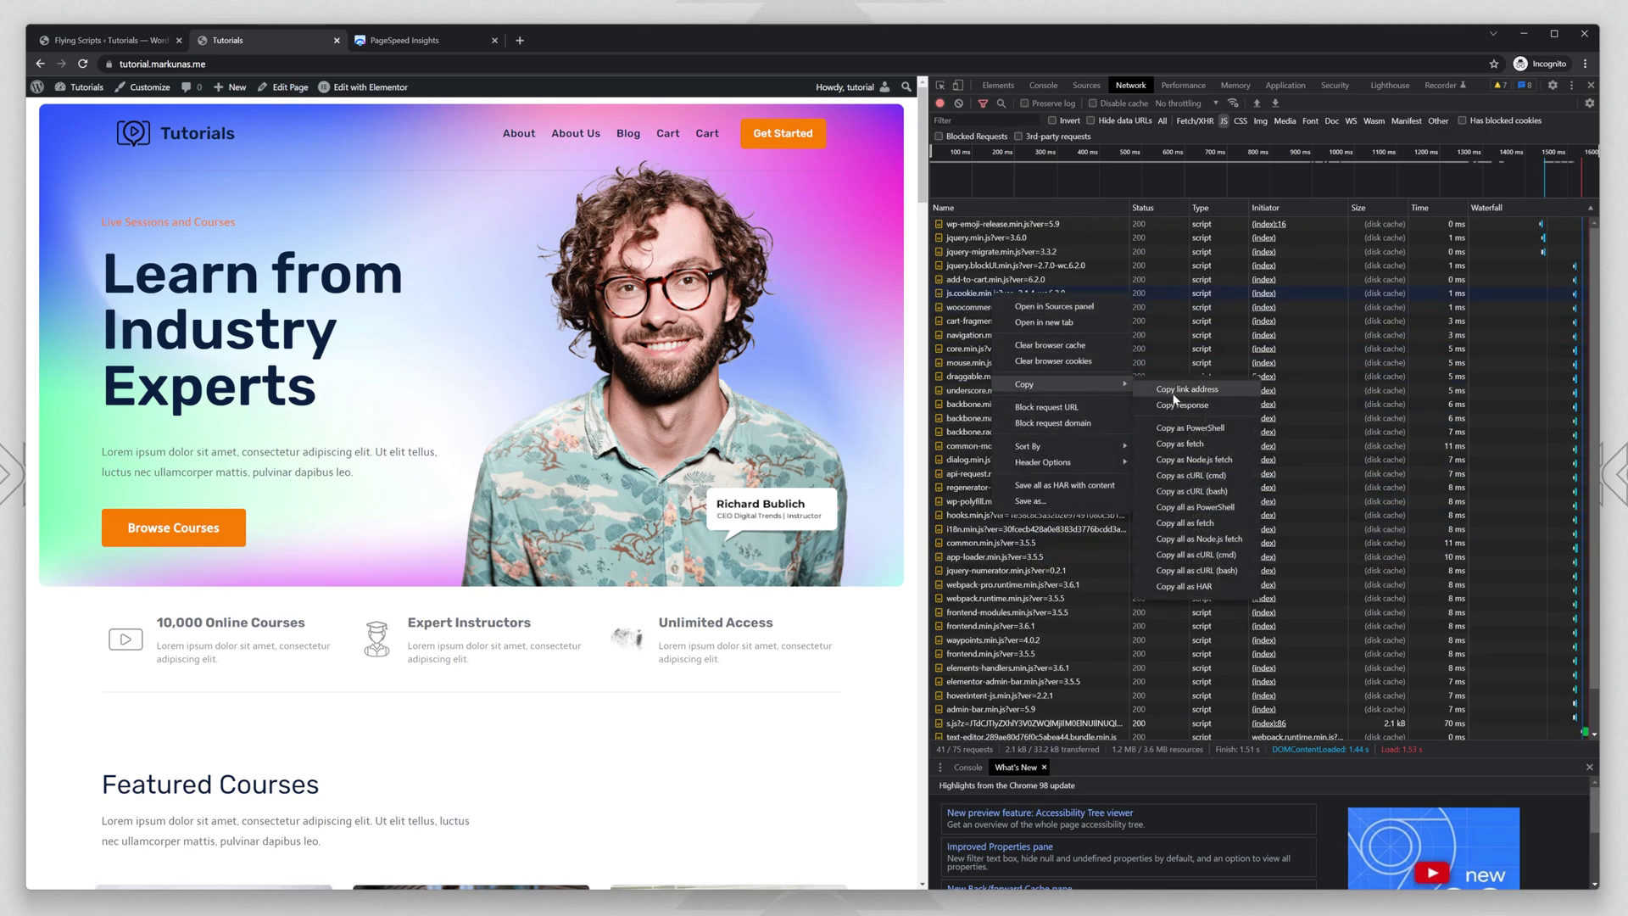
right_click(985, 310)
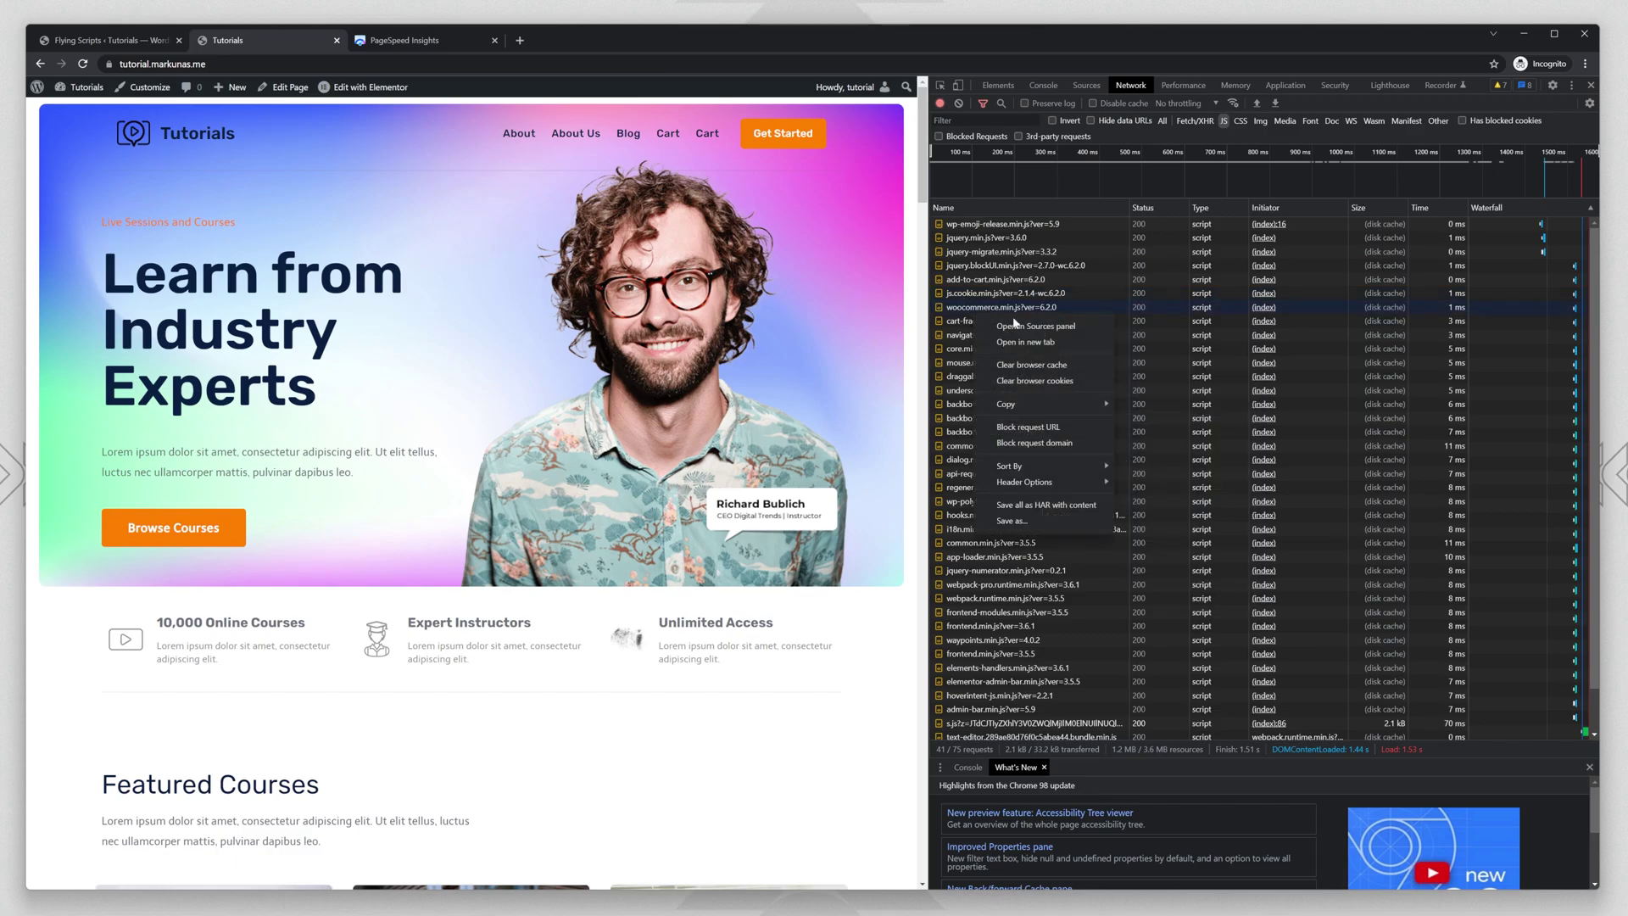
mouse_move(1014, 403)
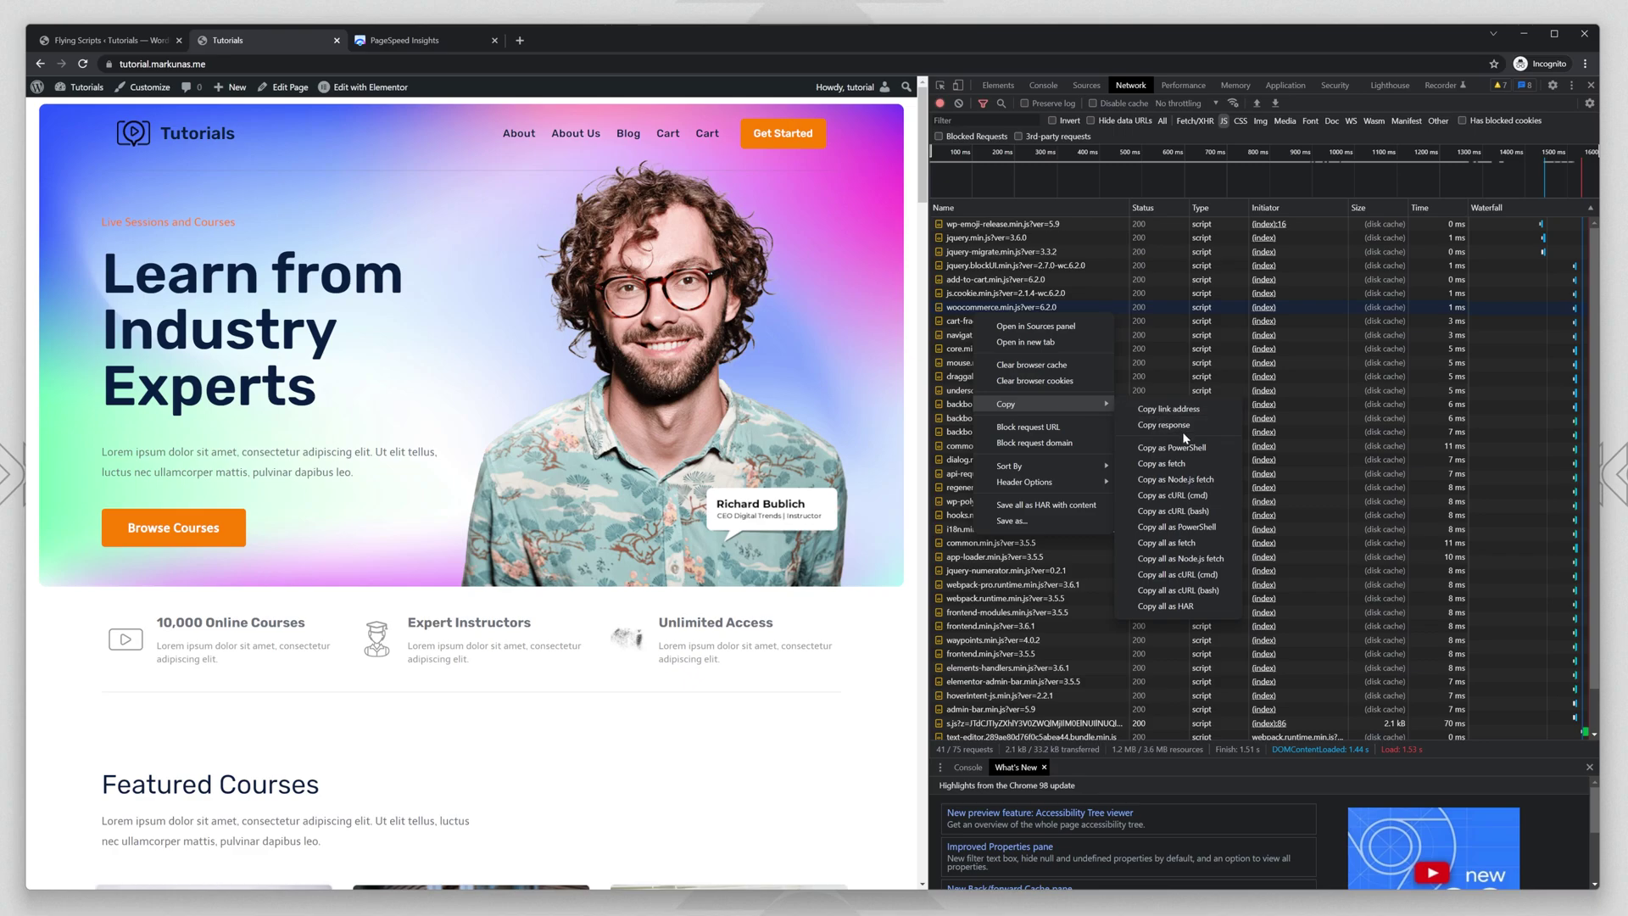
left_click(1185, 409)
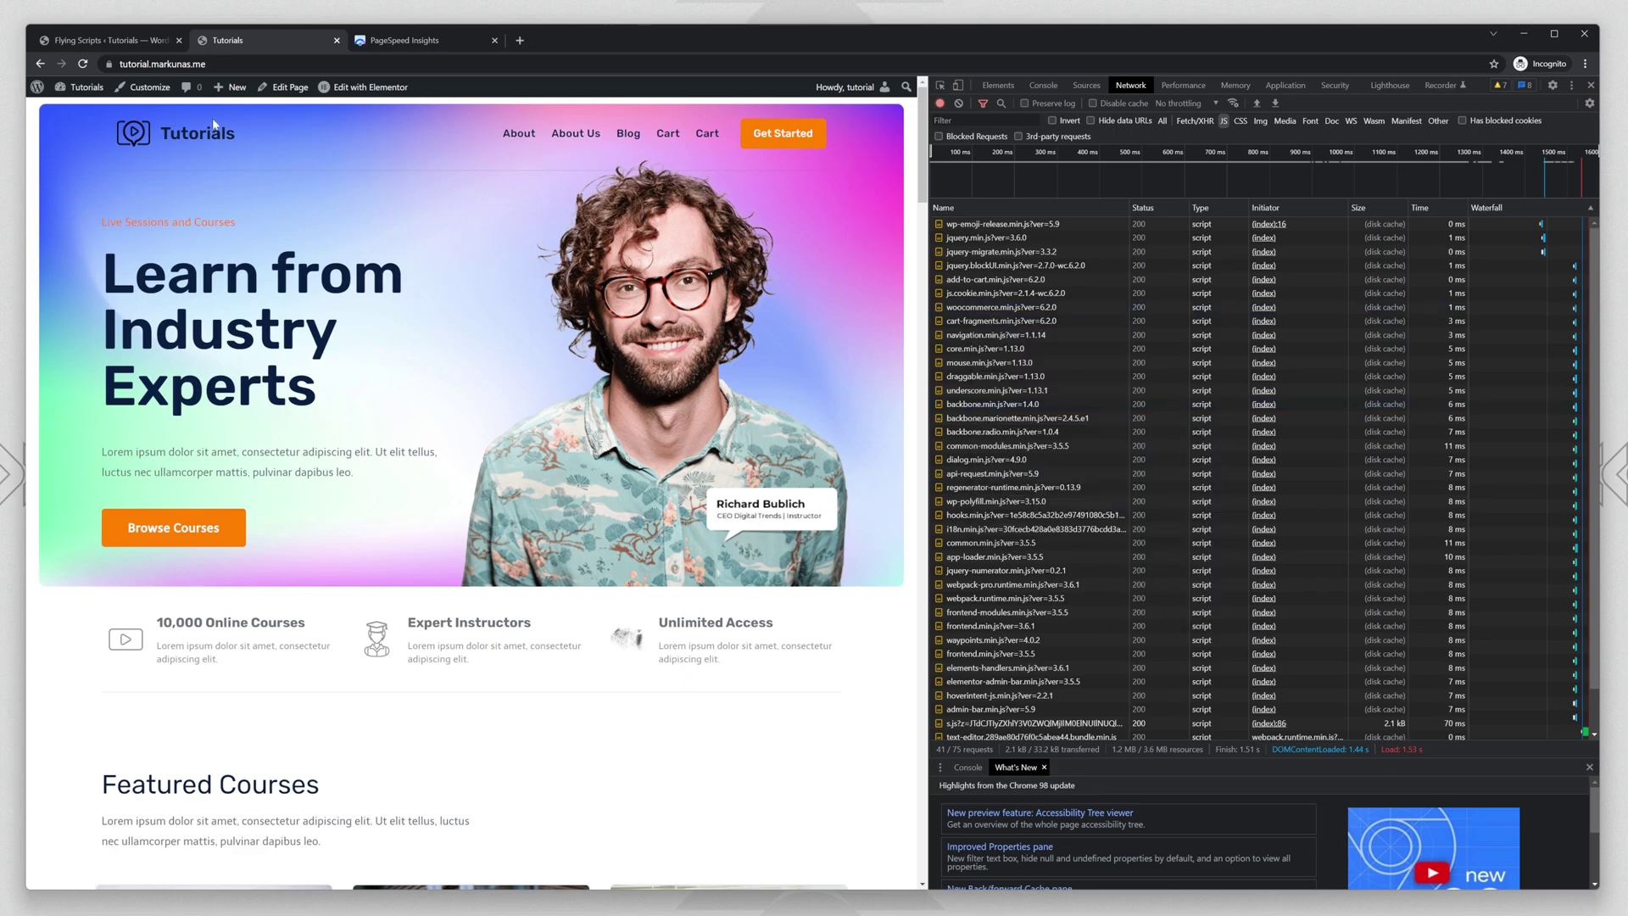
left_click(130, 35)
Paste the woocommerce.min.js URL into Include Keywords, delete its ?ver=6.2.0 suffix, and save.
key("ctrl+v")
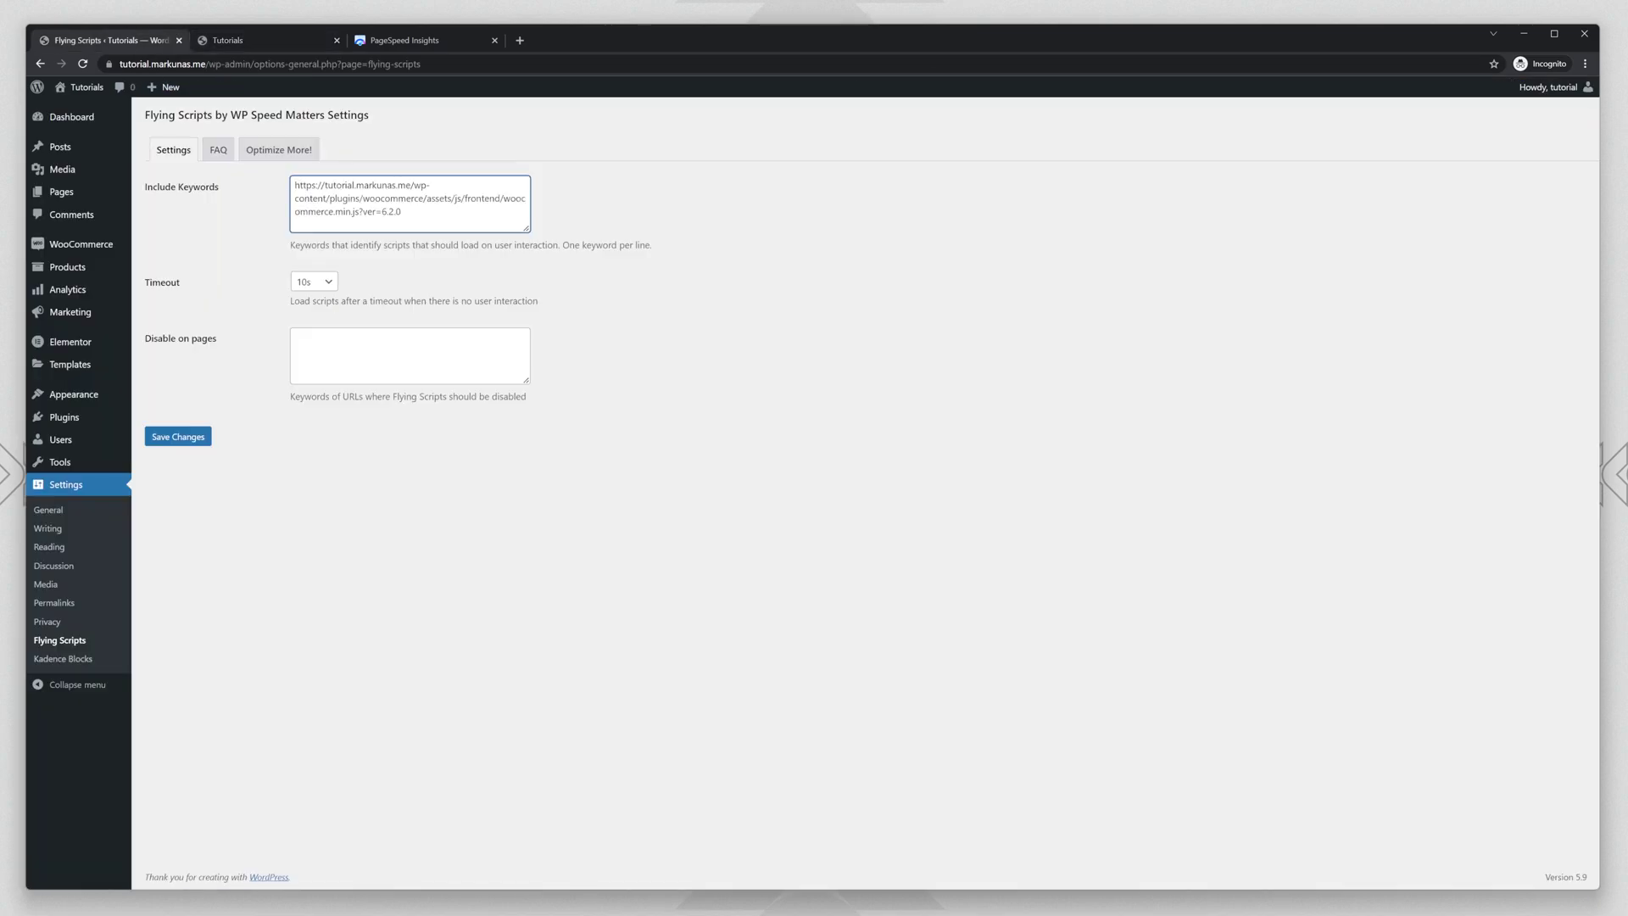
left_click_drag(359, 211, 402, 212)
key("BackSpace")
left_click(202, 440)
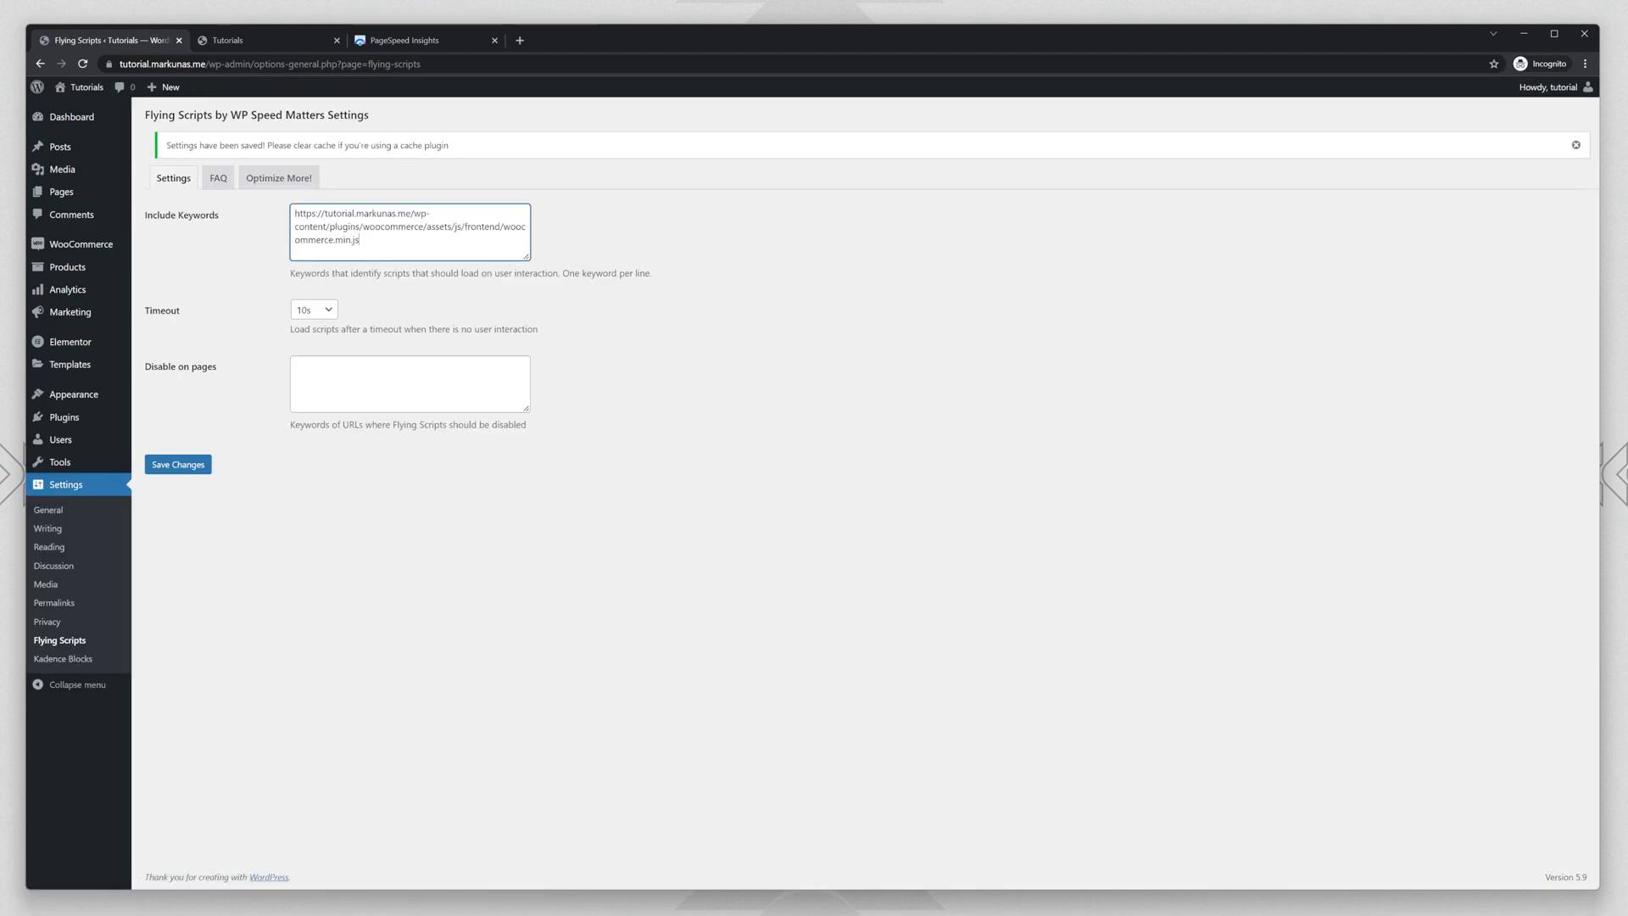
double_click(326, 240)
left_click(237, 41)
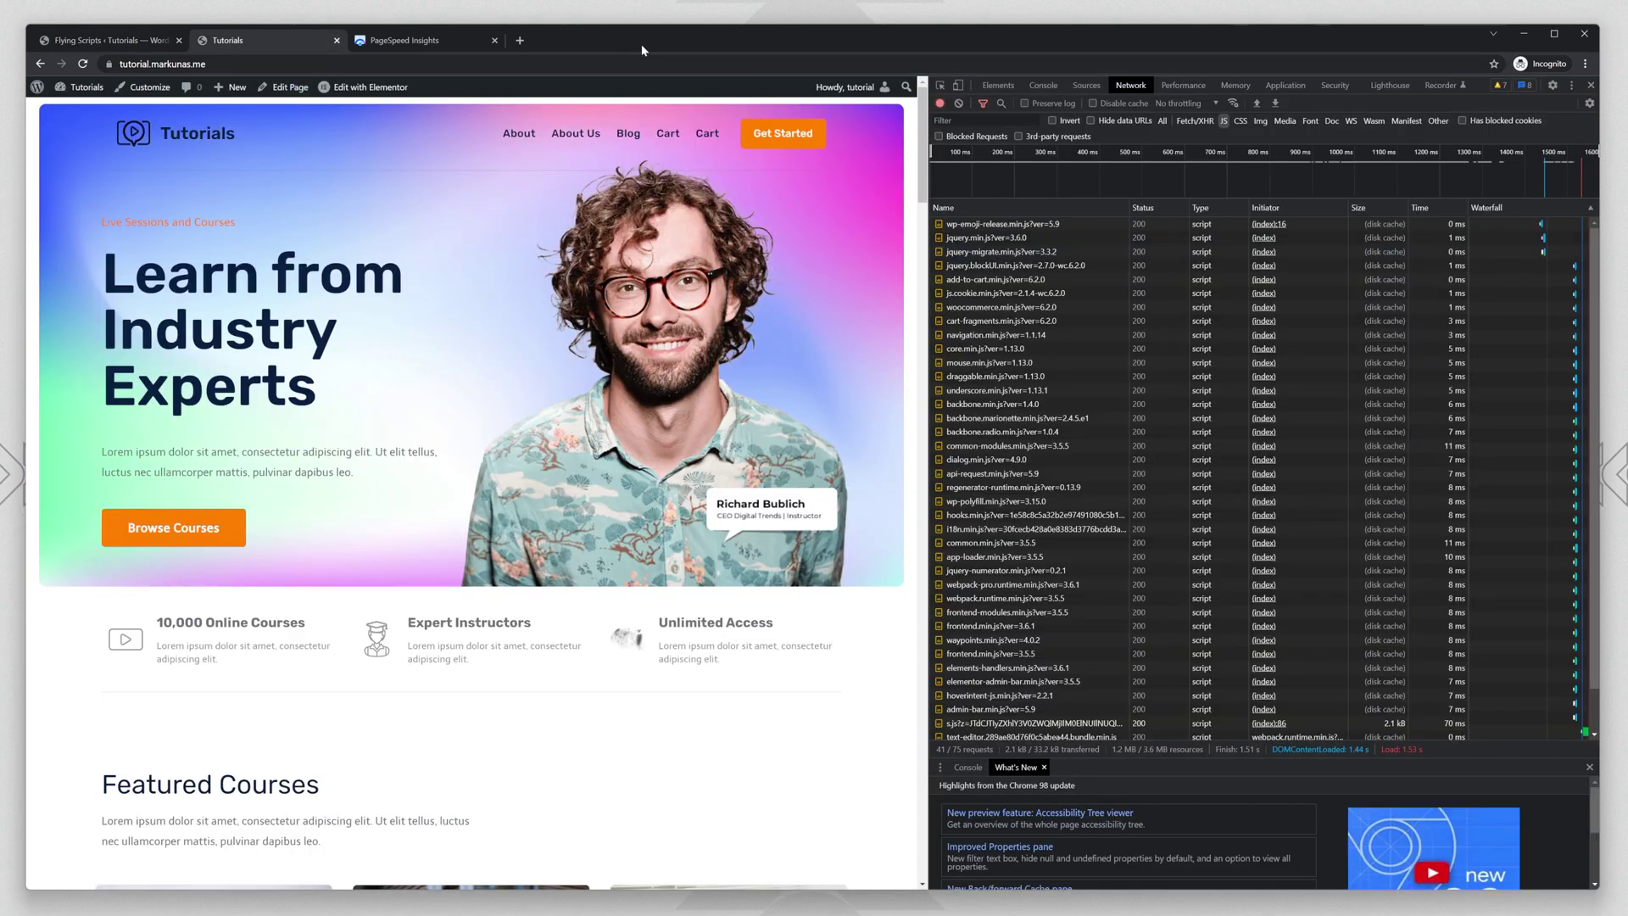
Reload the homepage and confirm woocommerce.min.js now appears last in the Network log.
key("ctrl+r")
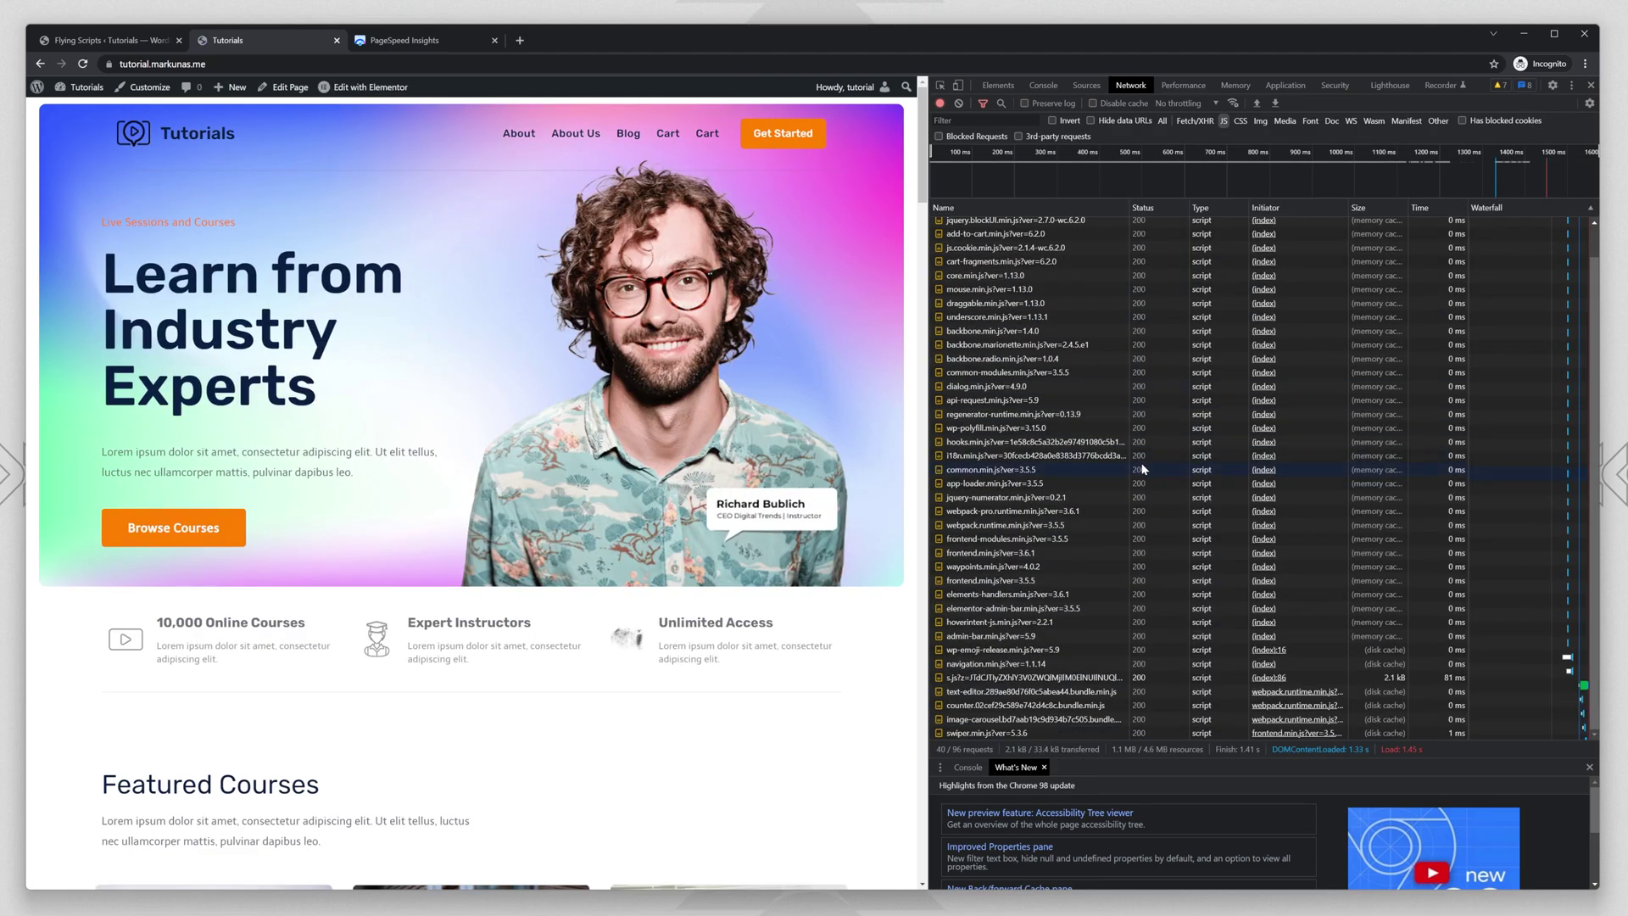
scroll(1060, 382, "up", 2)
left_click(1590, 767)
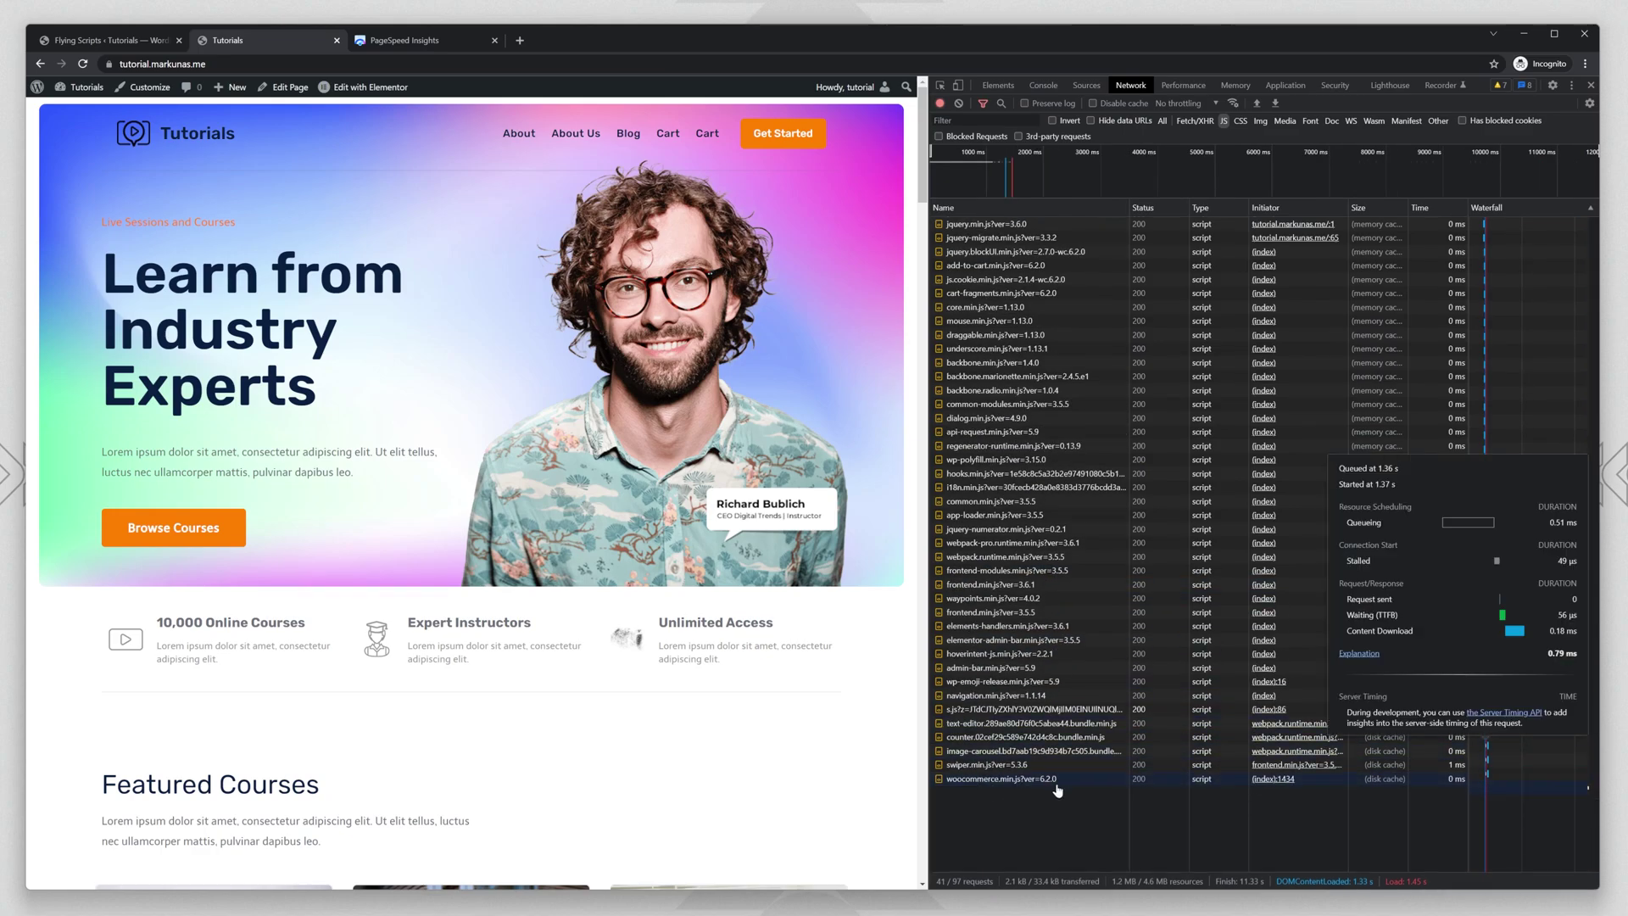
left_click(140, 40)
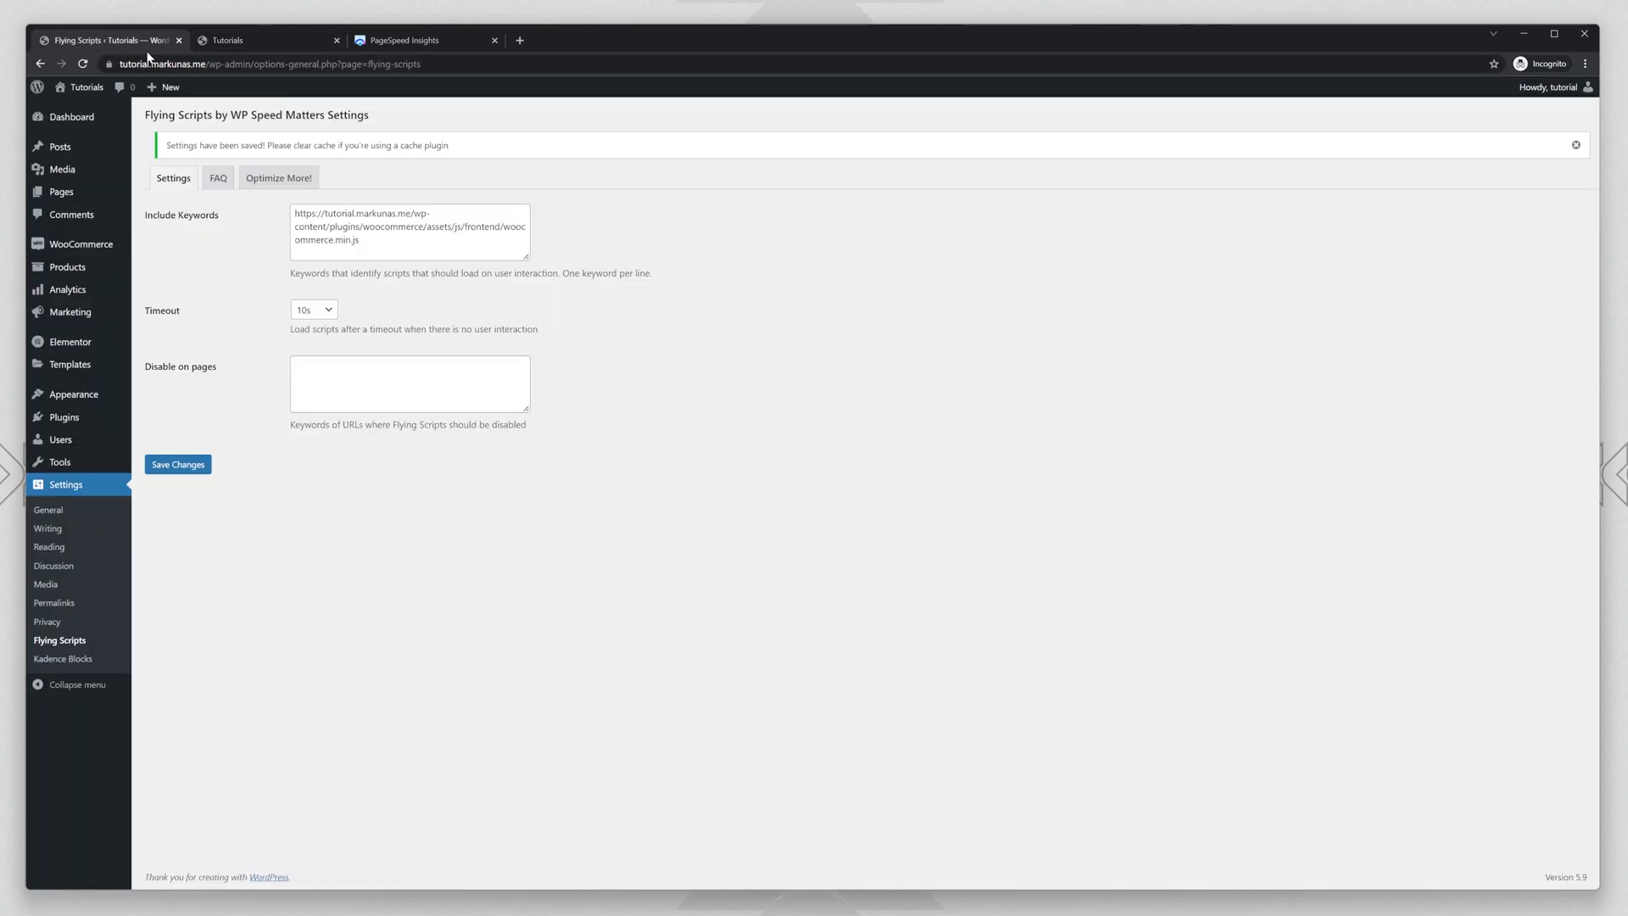
left_click(224, 40)
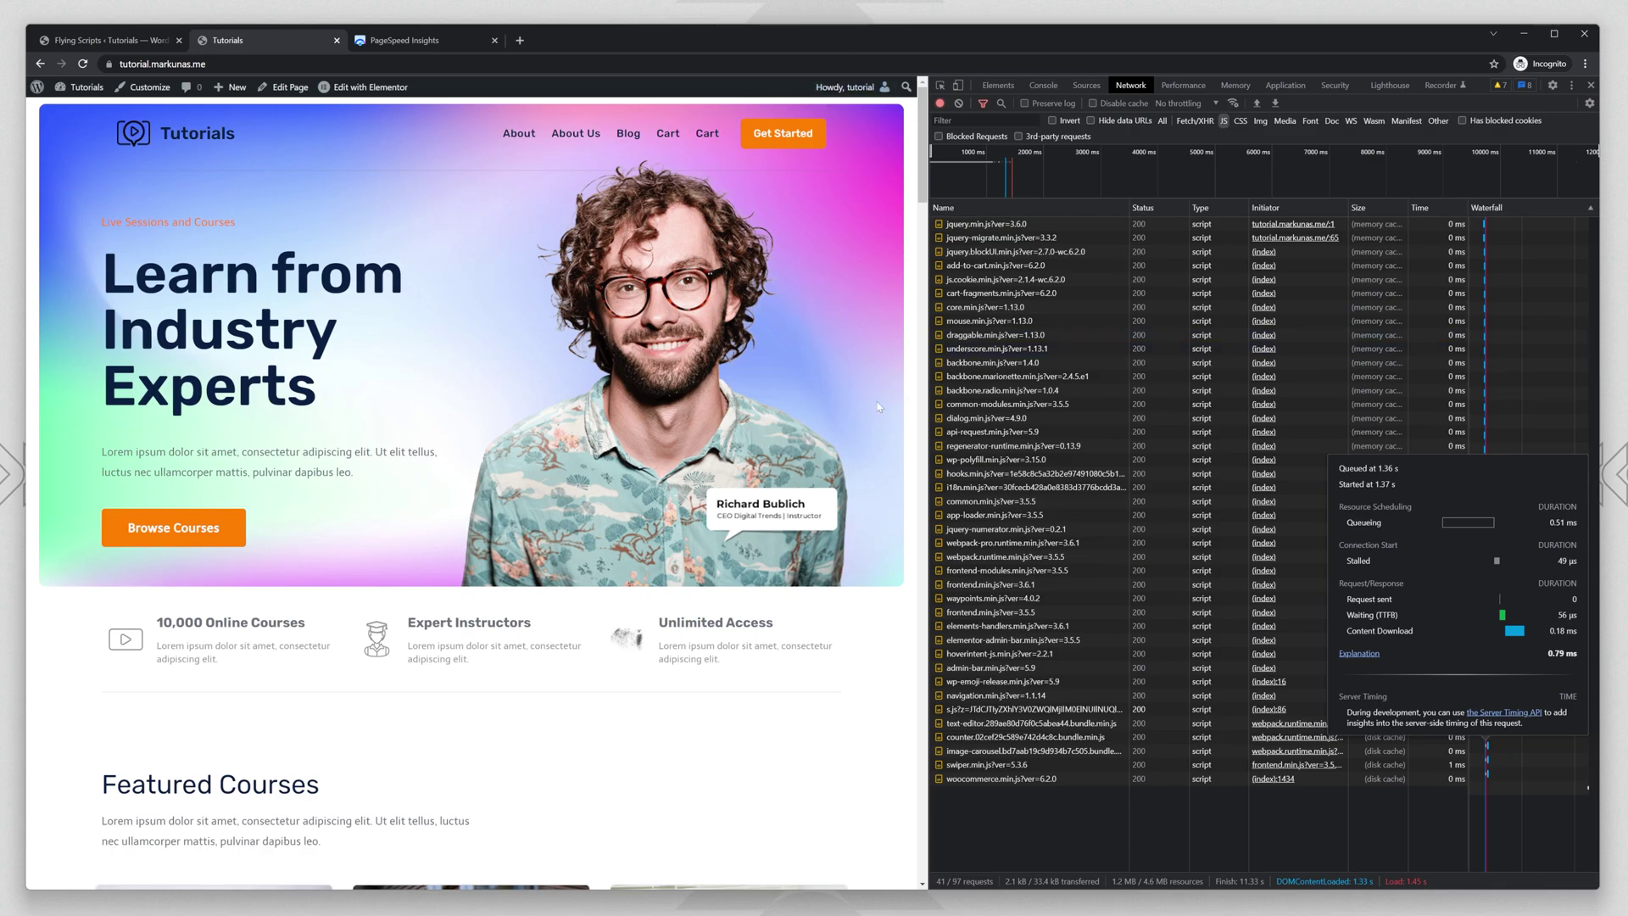
key("F5")
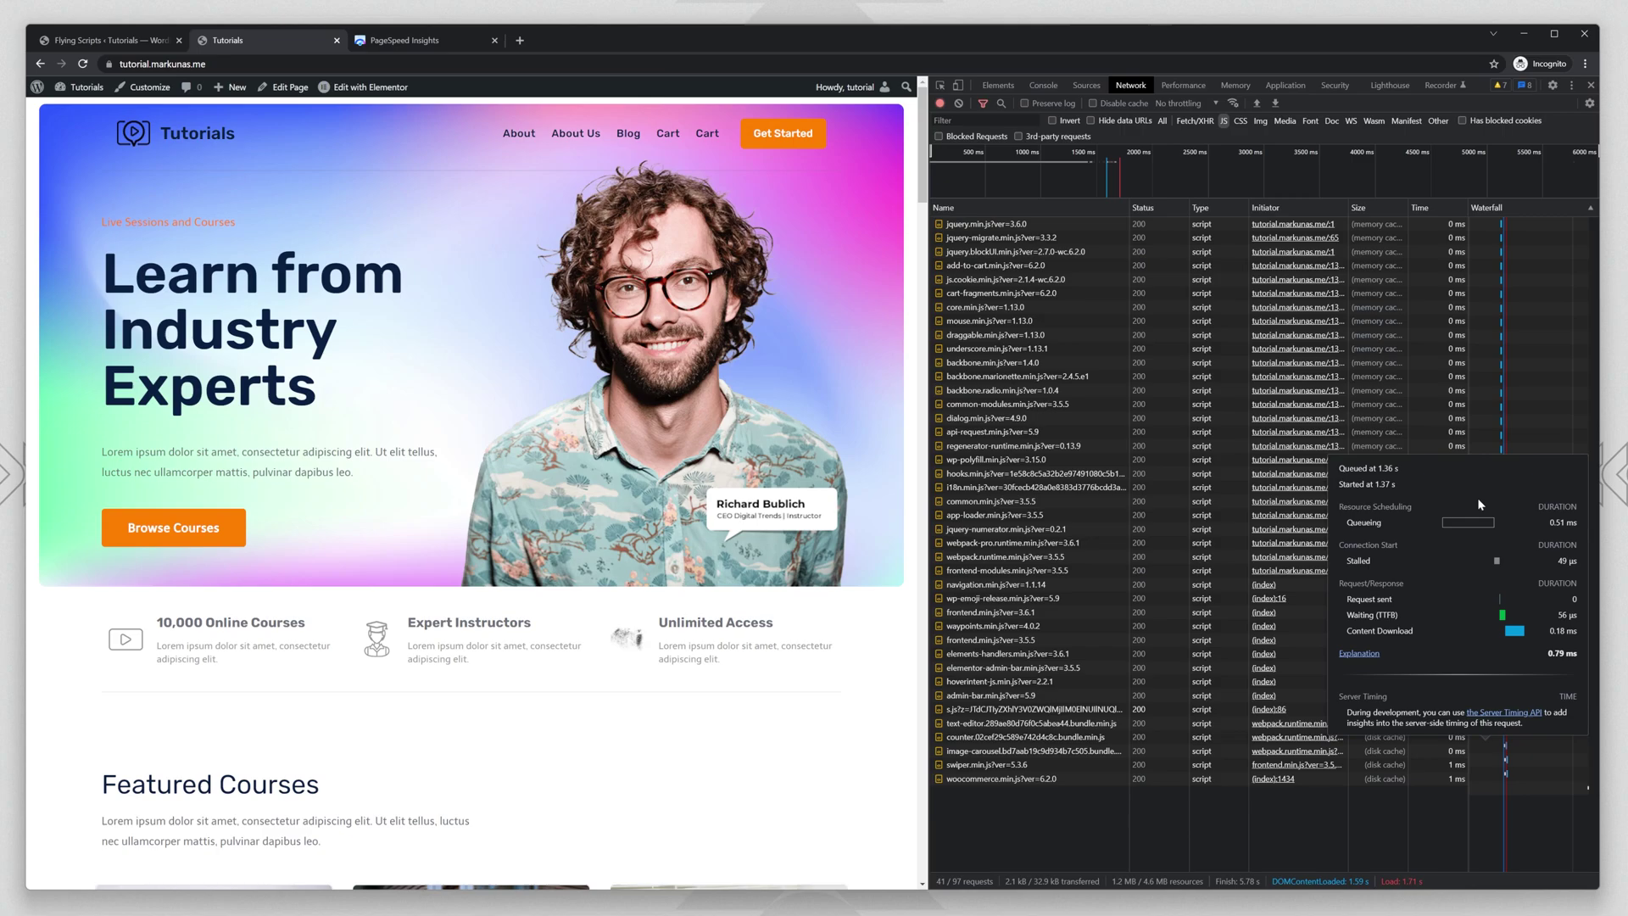
Clear Include Keywords and retype it as 'woocommerce'.
left_click(98, 37)
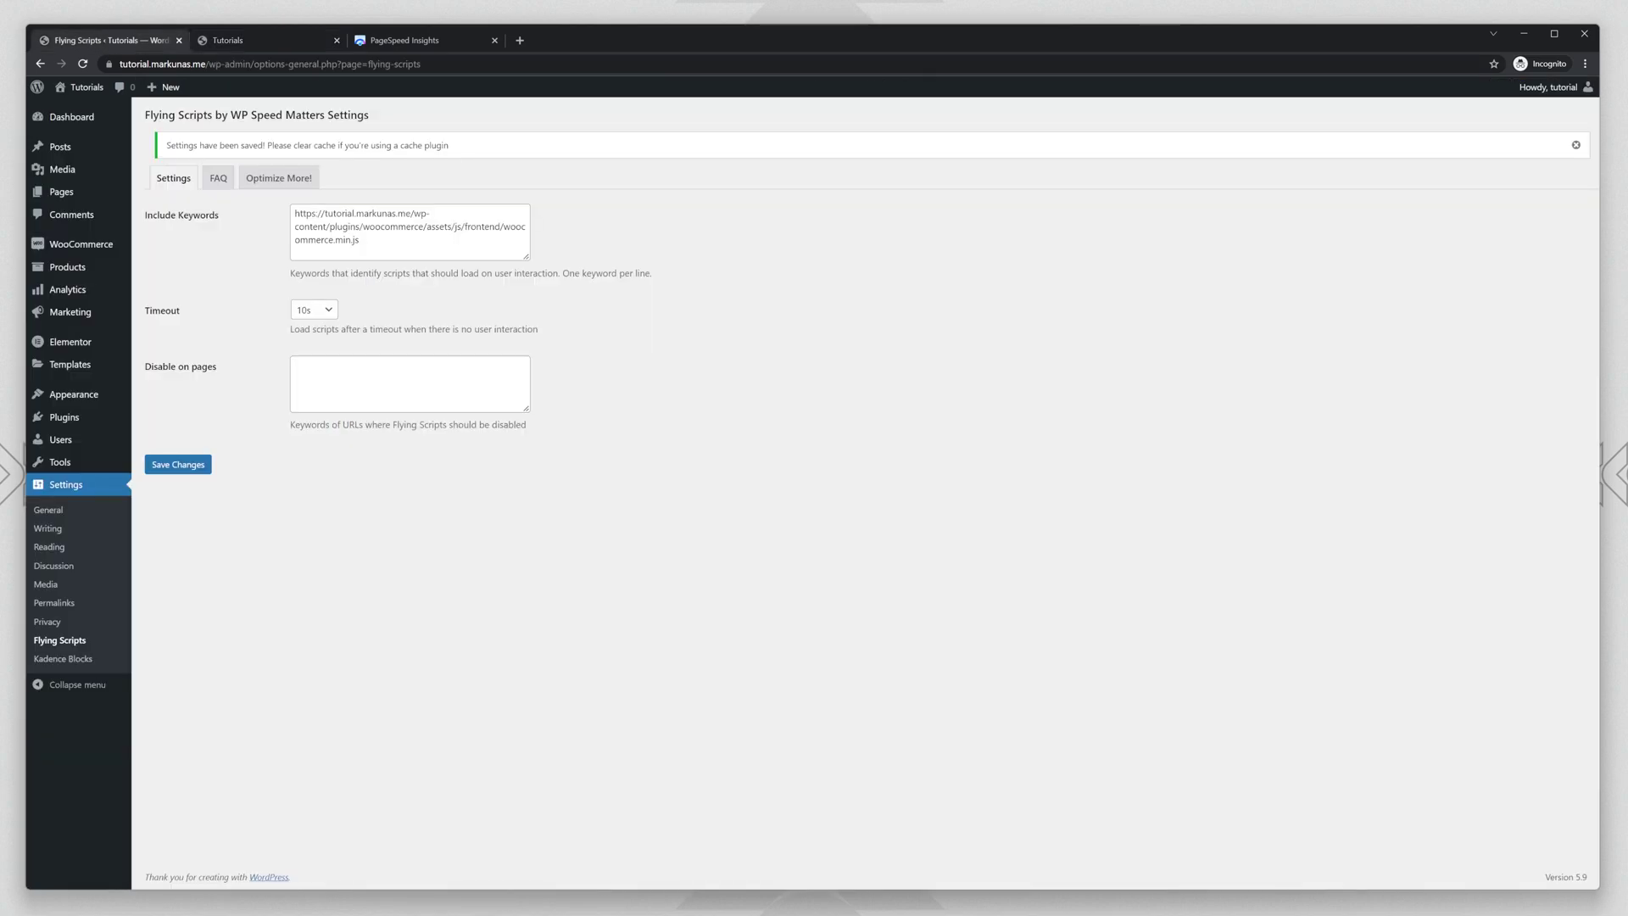
key("ctrl+a")
key("BackSpace")
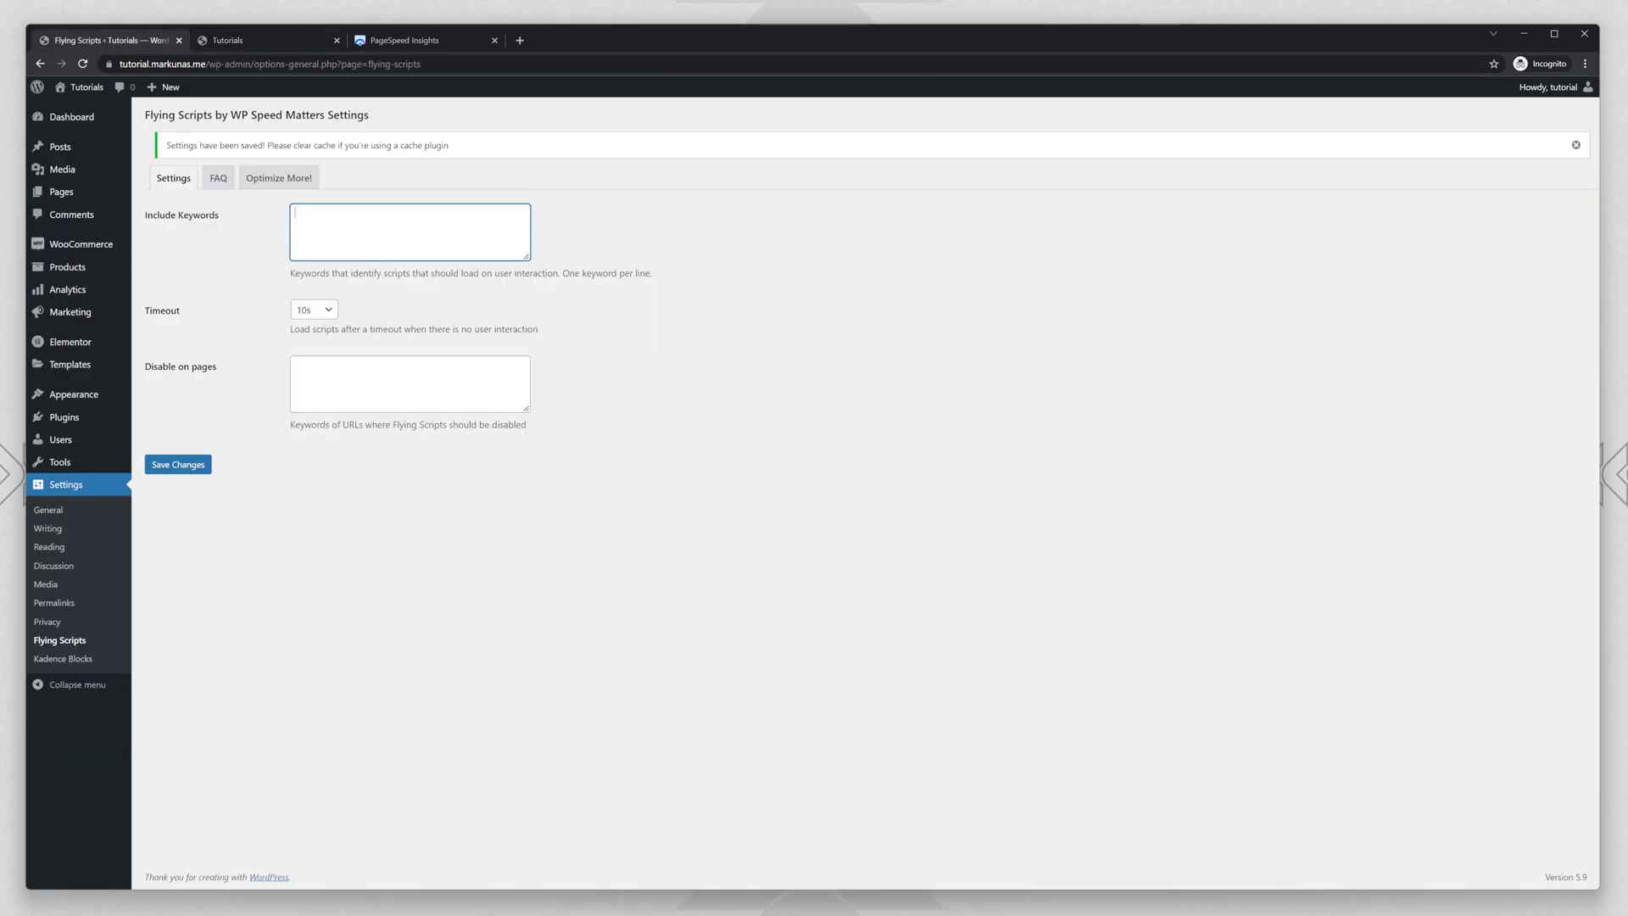
left_click(270, 41)
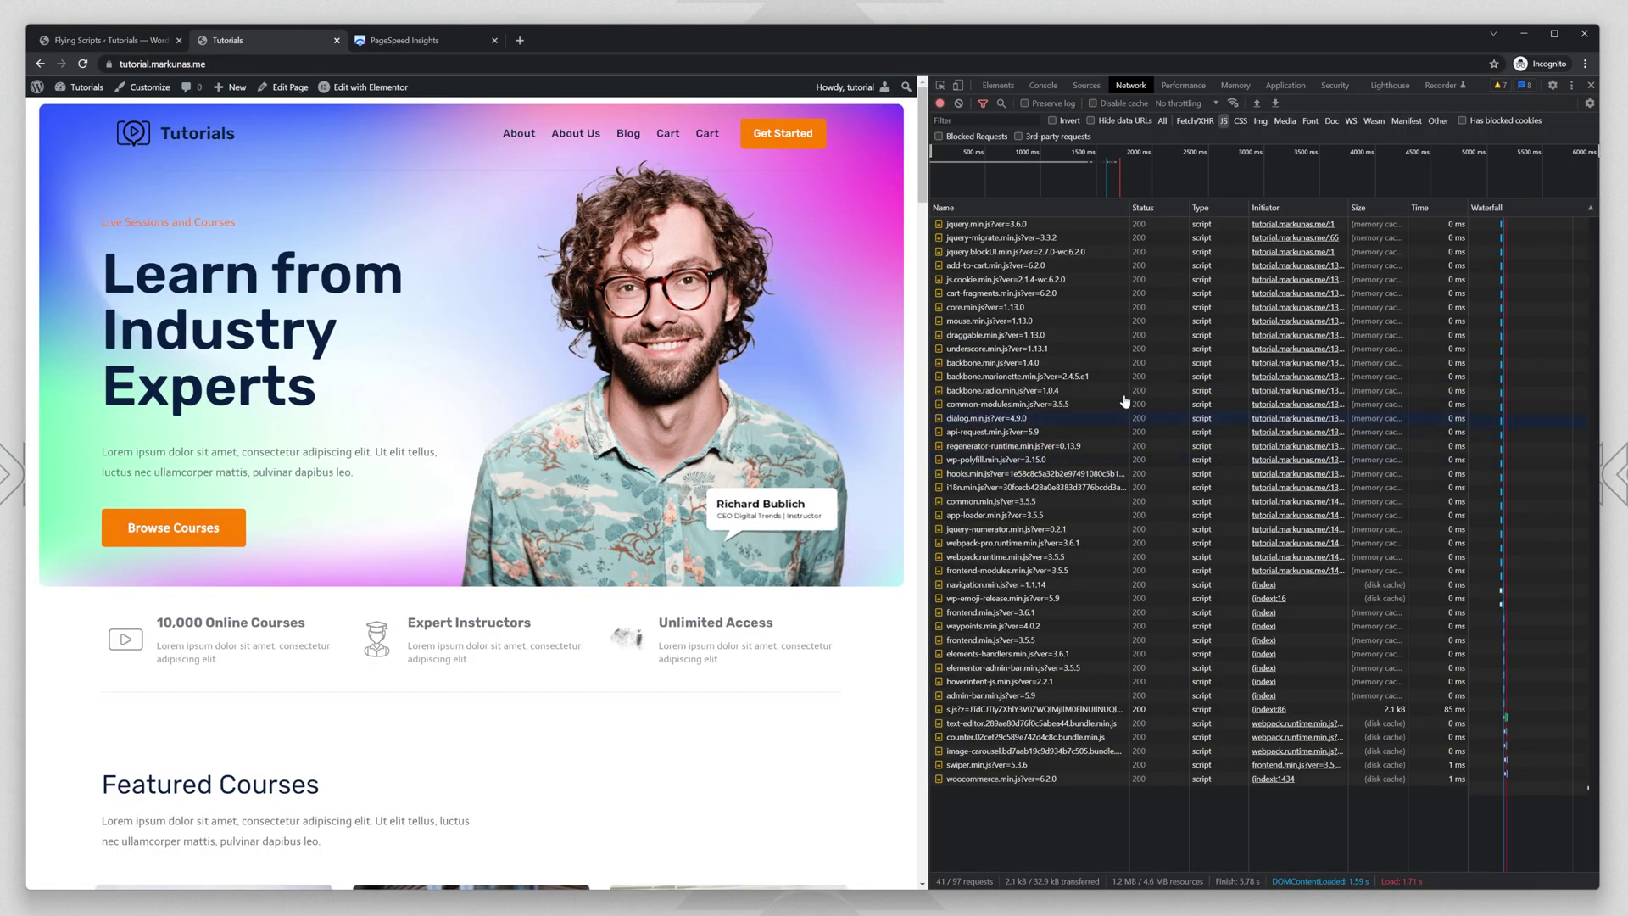
left_click(108, 42)
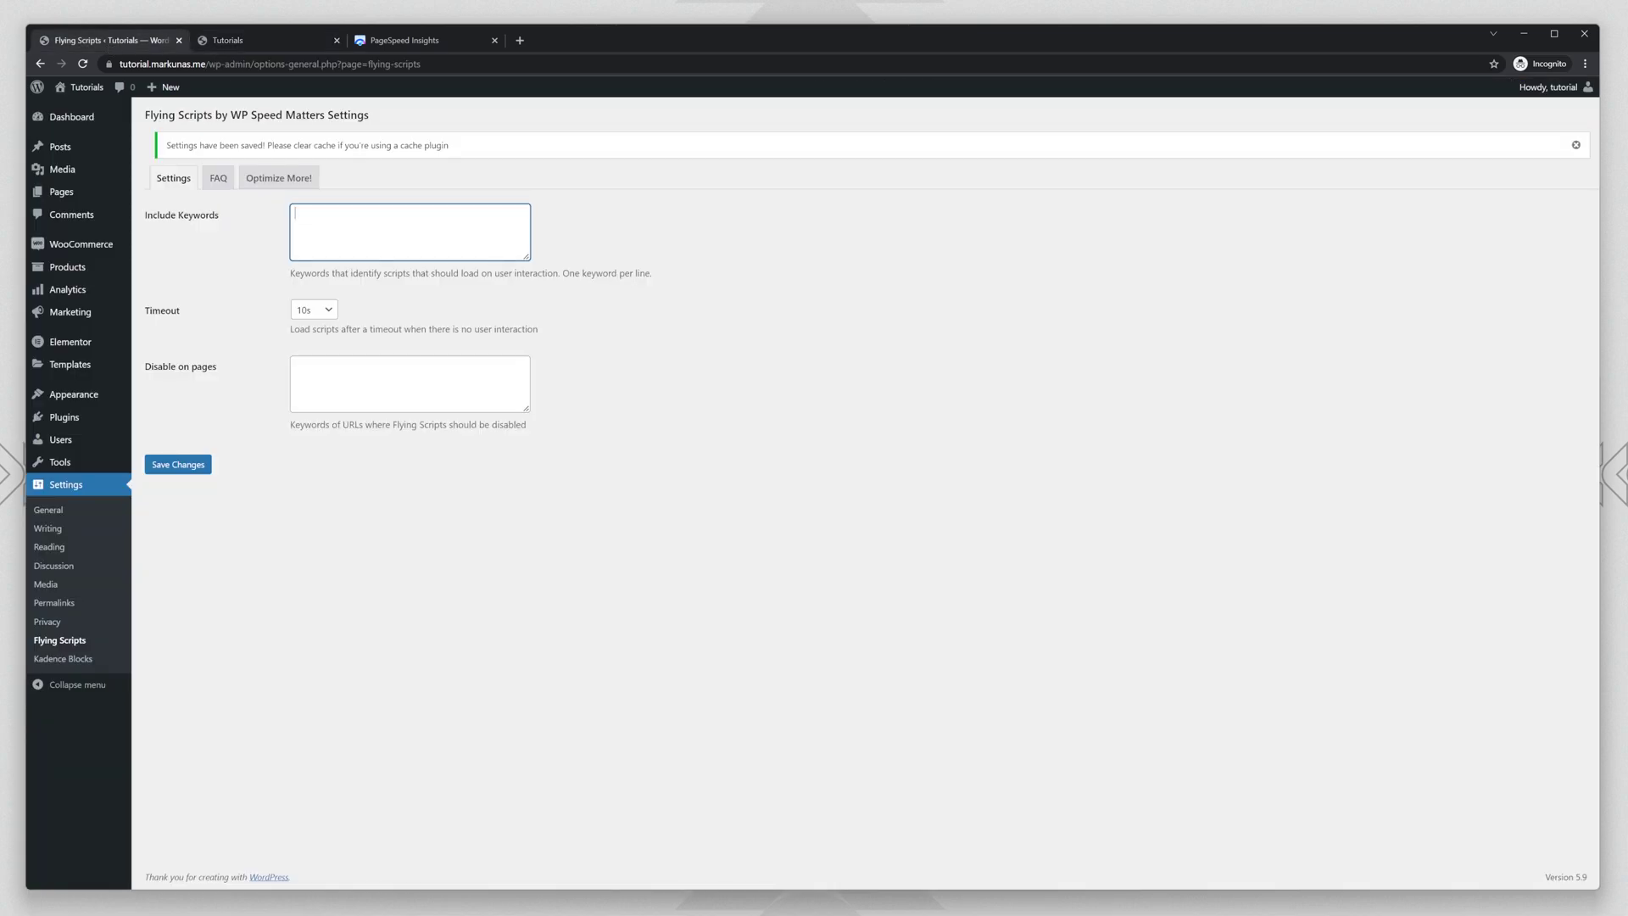
type("woocommerce")
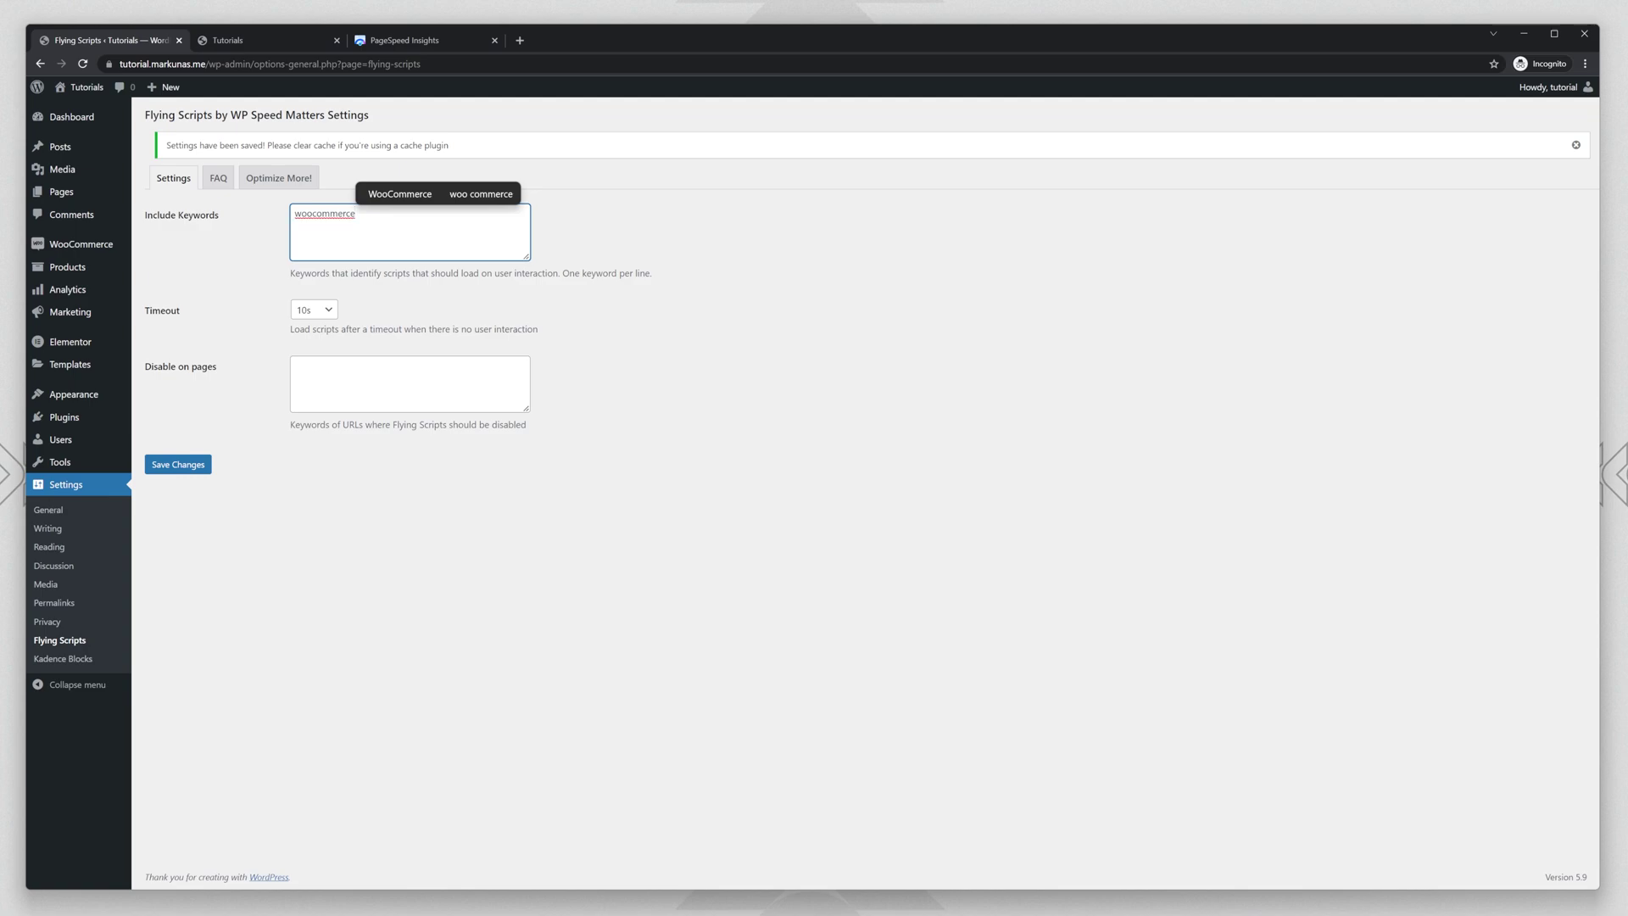
left_click(398, 193)
left_click_drag(224, 216, 179, 219)
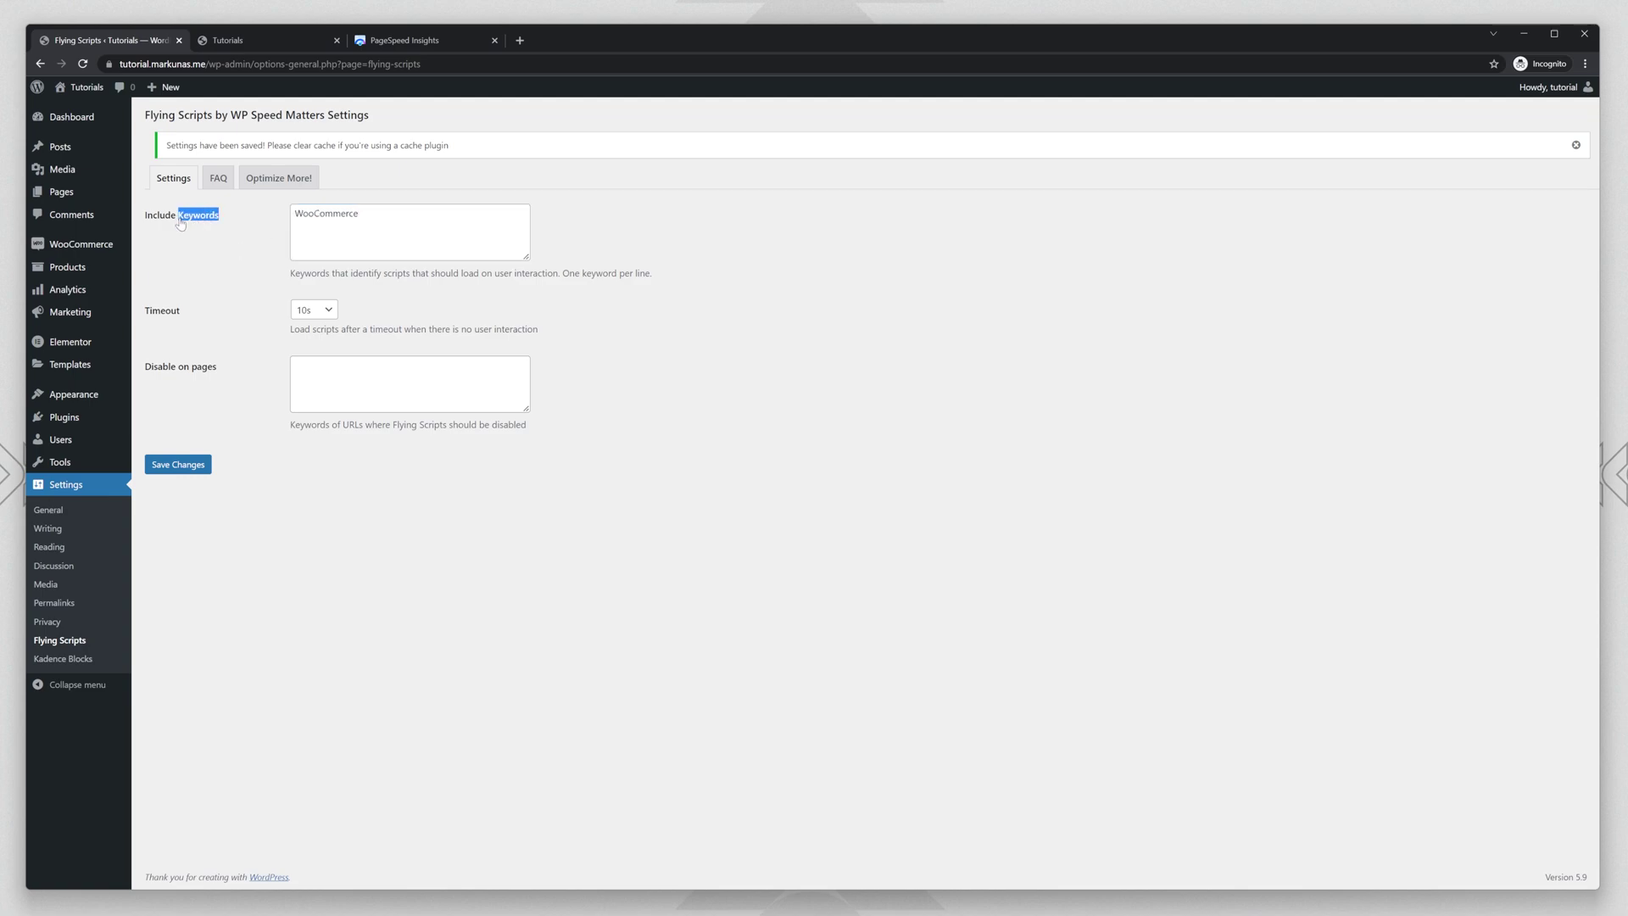
Set the Flying Scripts timeout to Never.
left_click(219, 268)
left_click(326, 310)
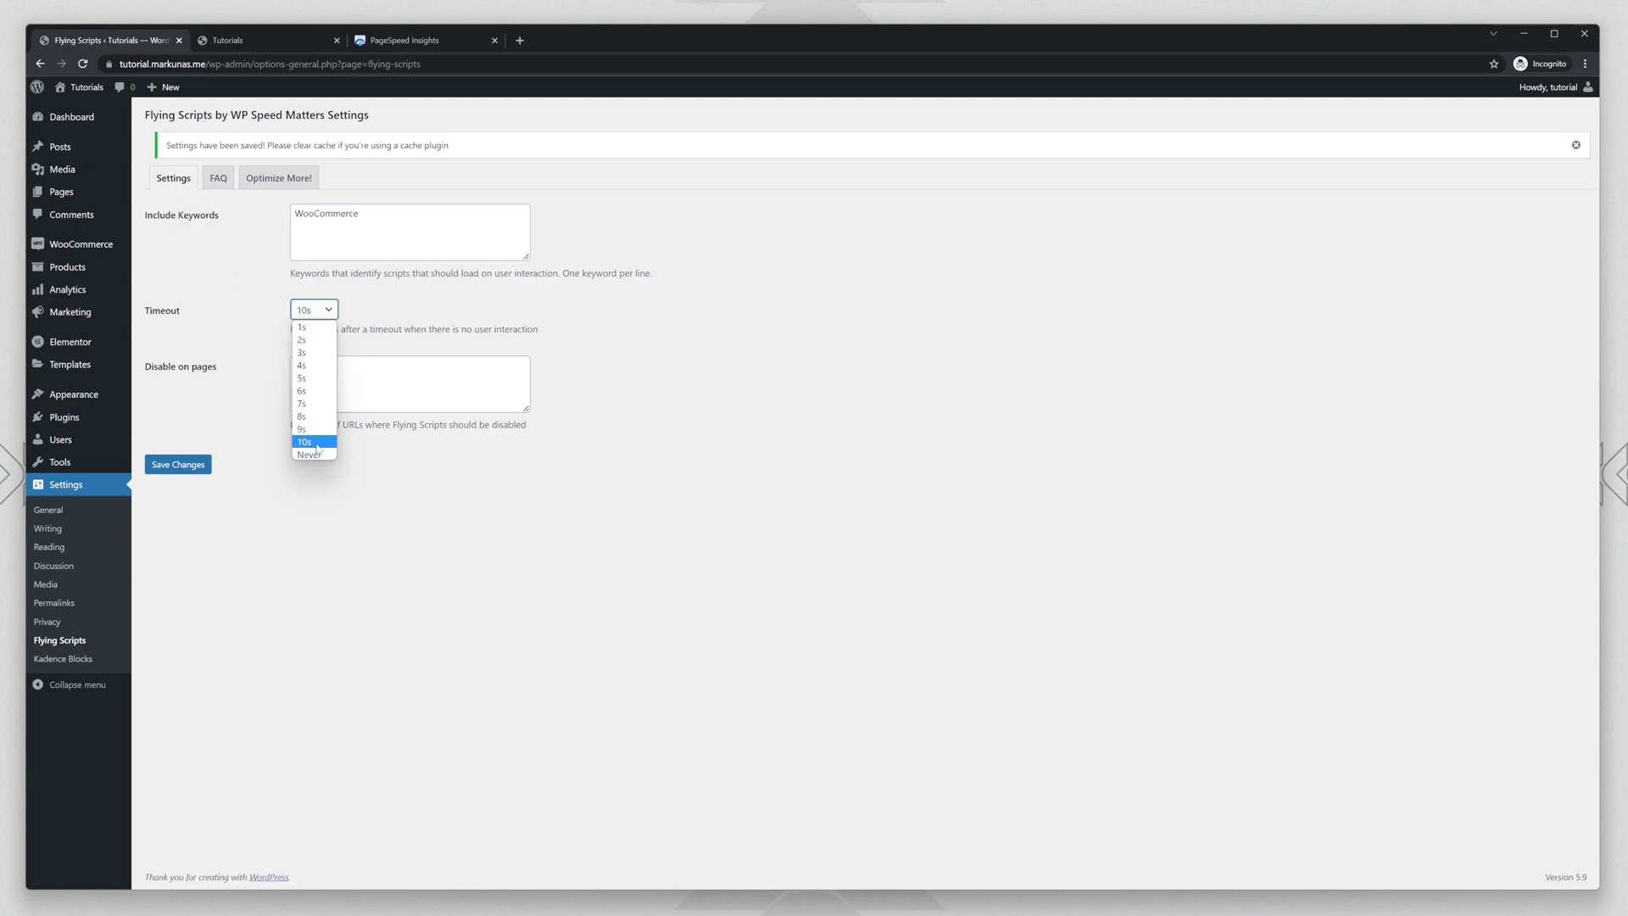
left_click(303, 442)
left_click(314, 310)
left_click(307, 471)
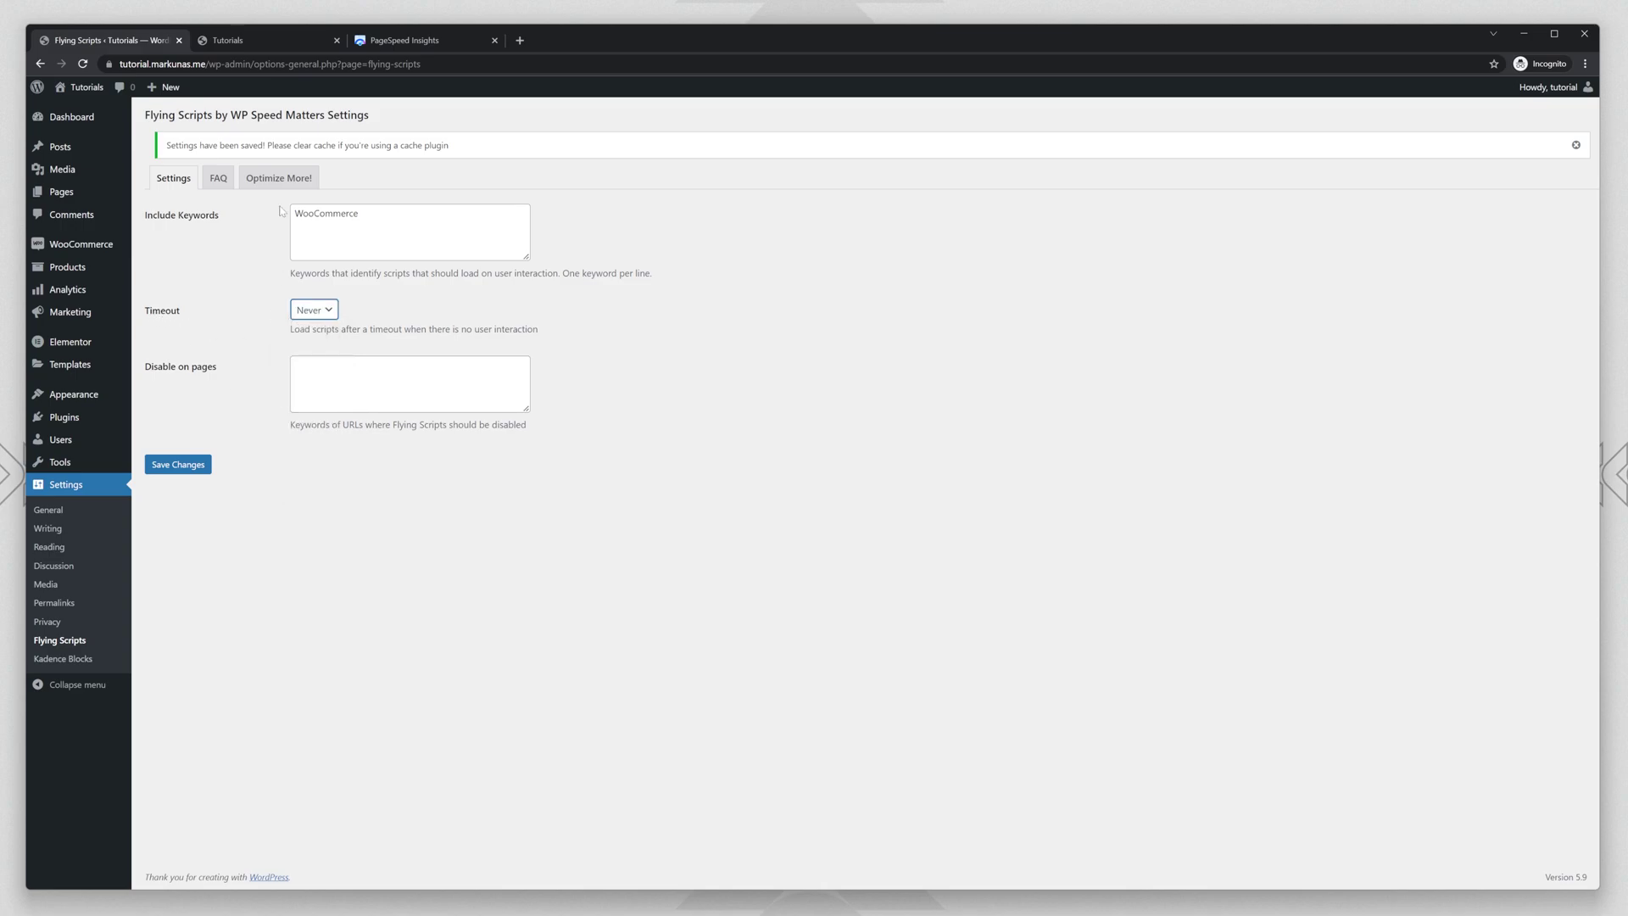
Save the settings with the keyword as lowercase 'woocommerce'.
left_click(267, 47)
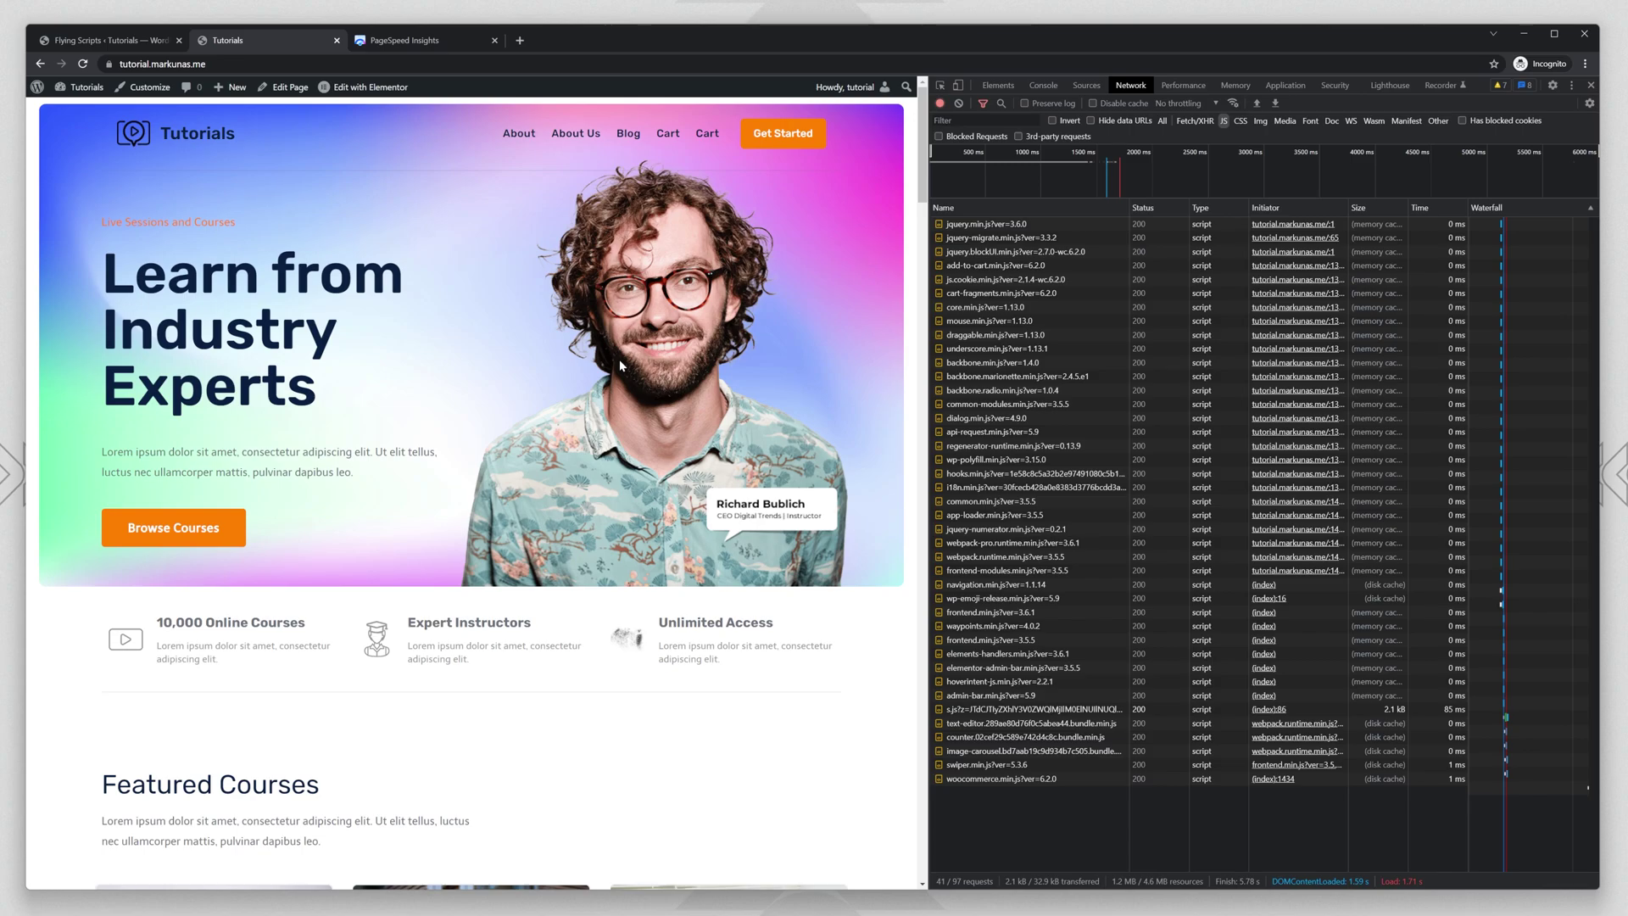
left_click(118, 40)
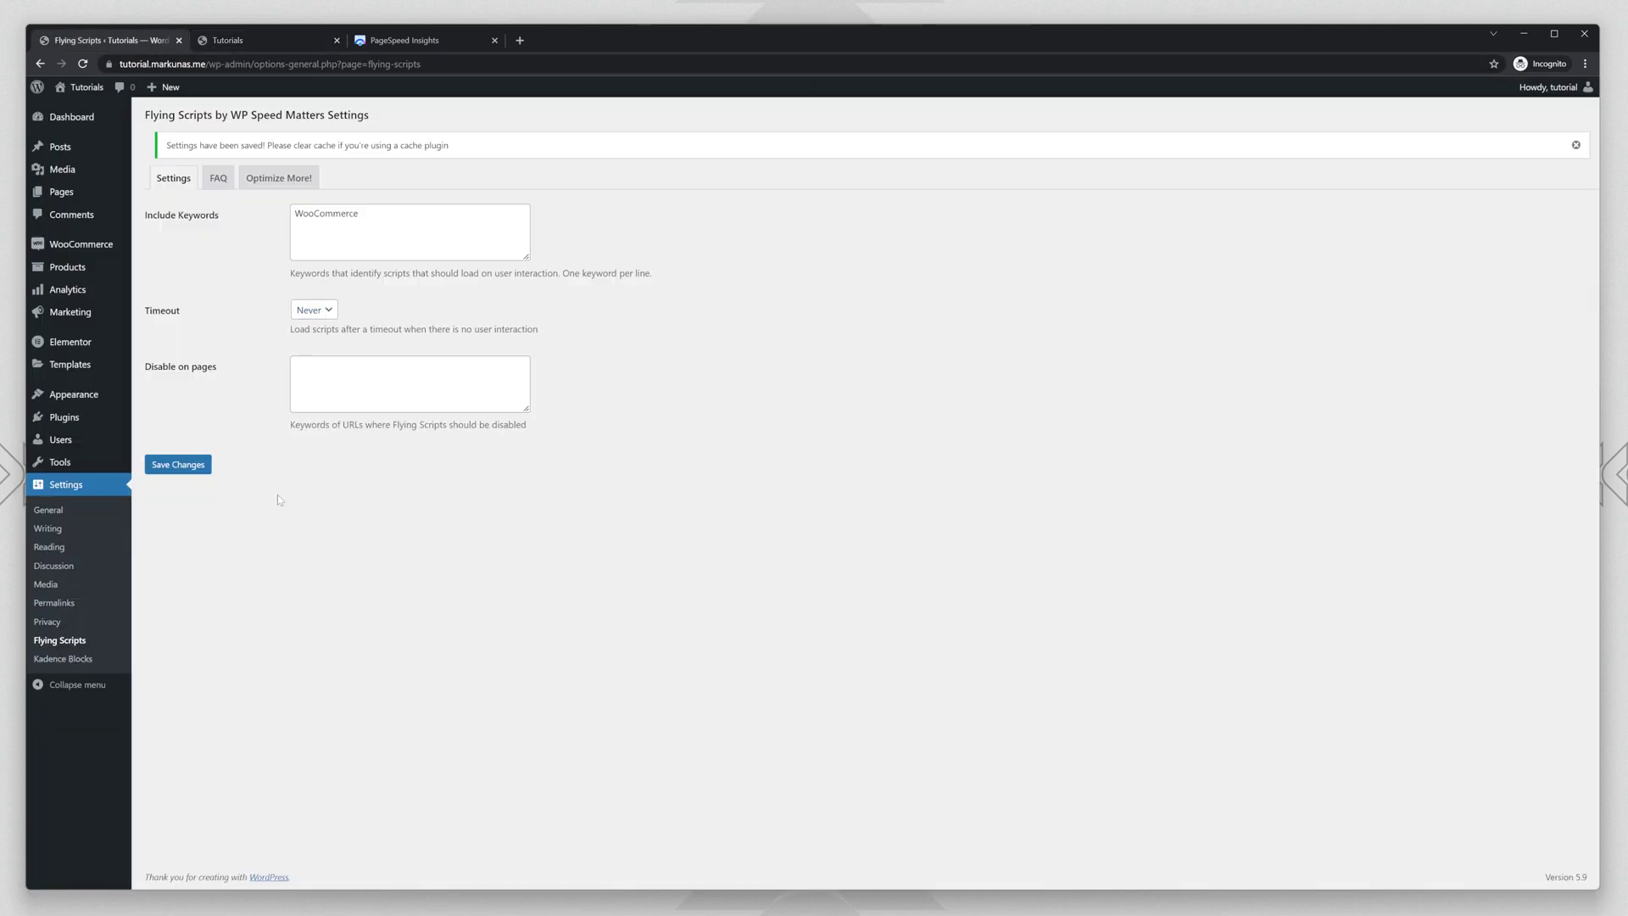
left_click(177, 465)
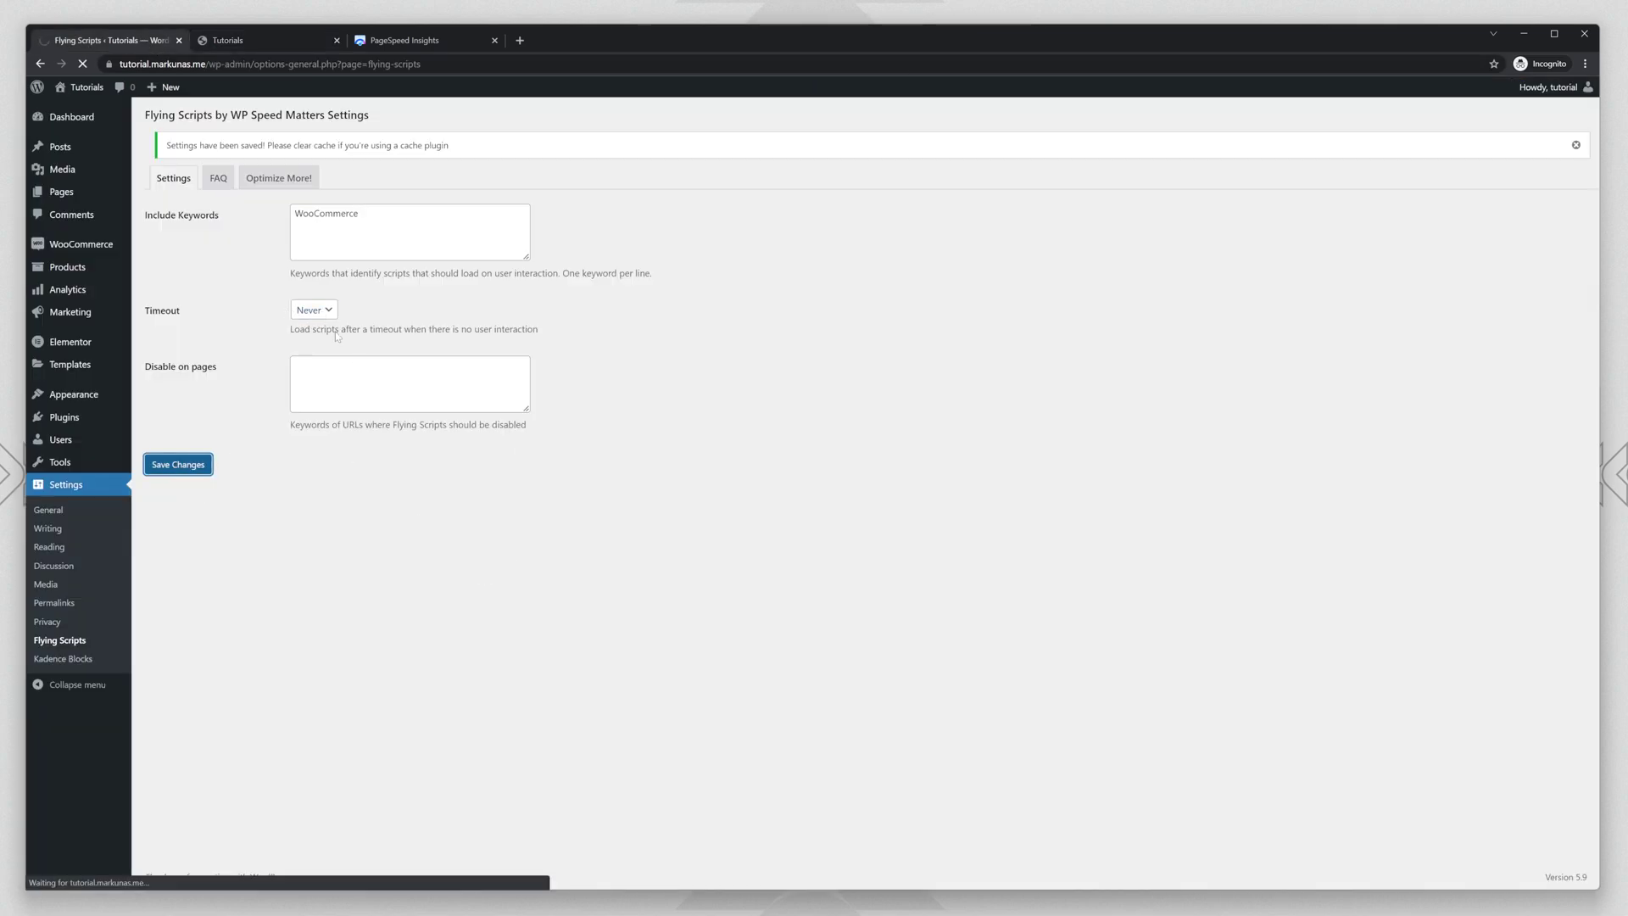
left_click(315, 213)
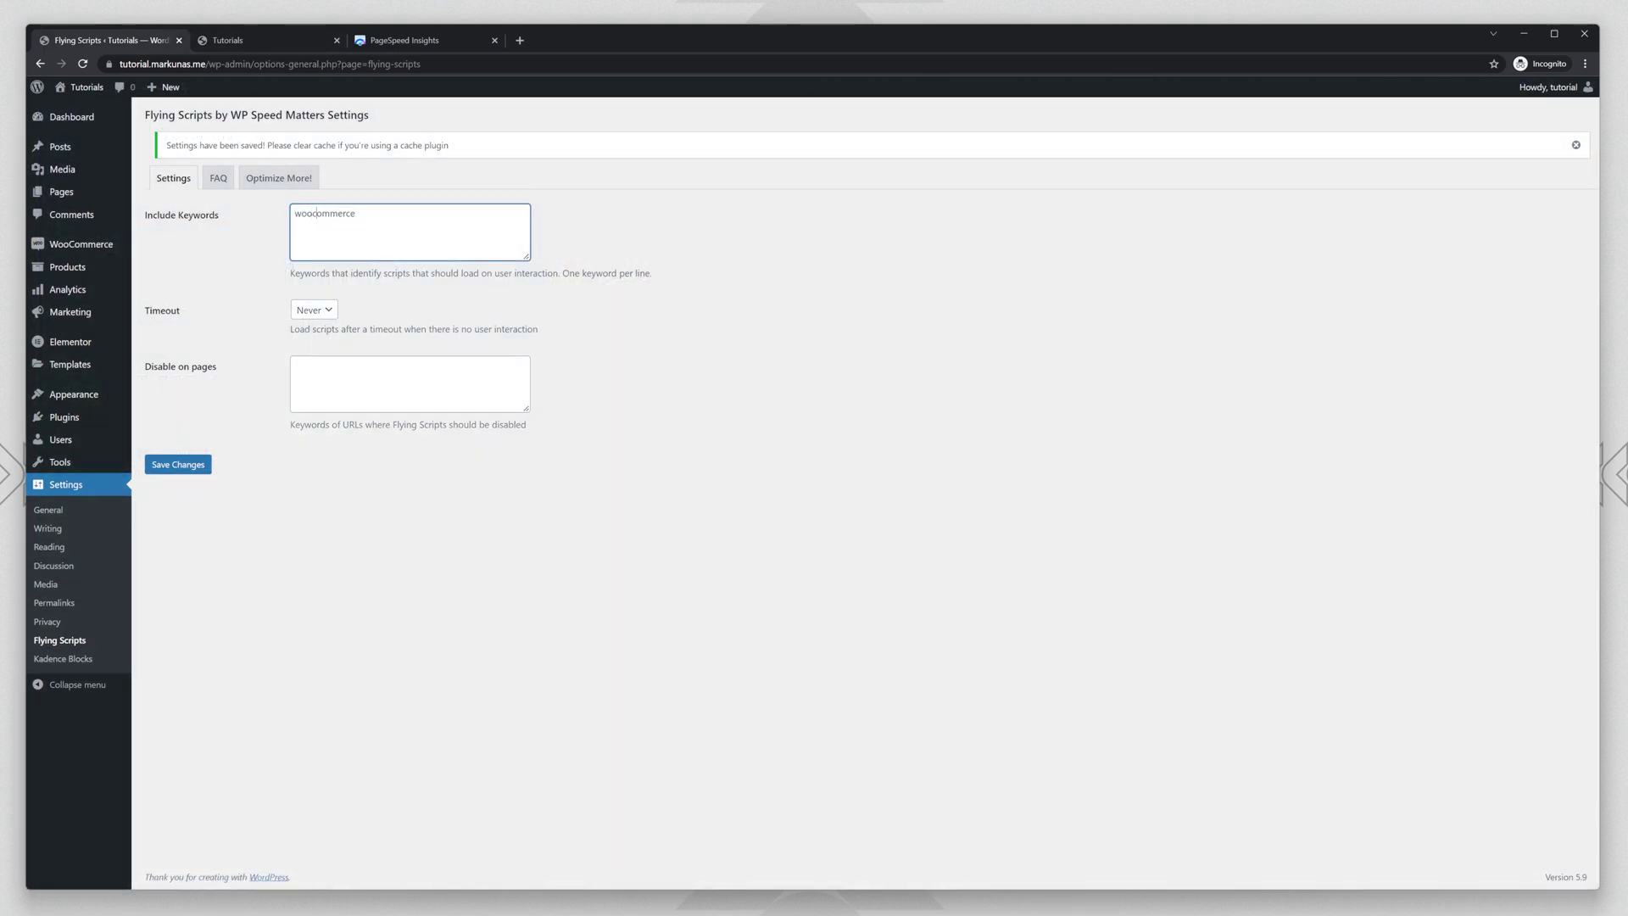
double_click(316, 213)
key("Right")
left_click(178, 464)
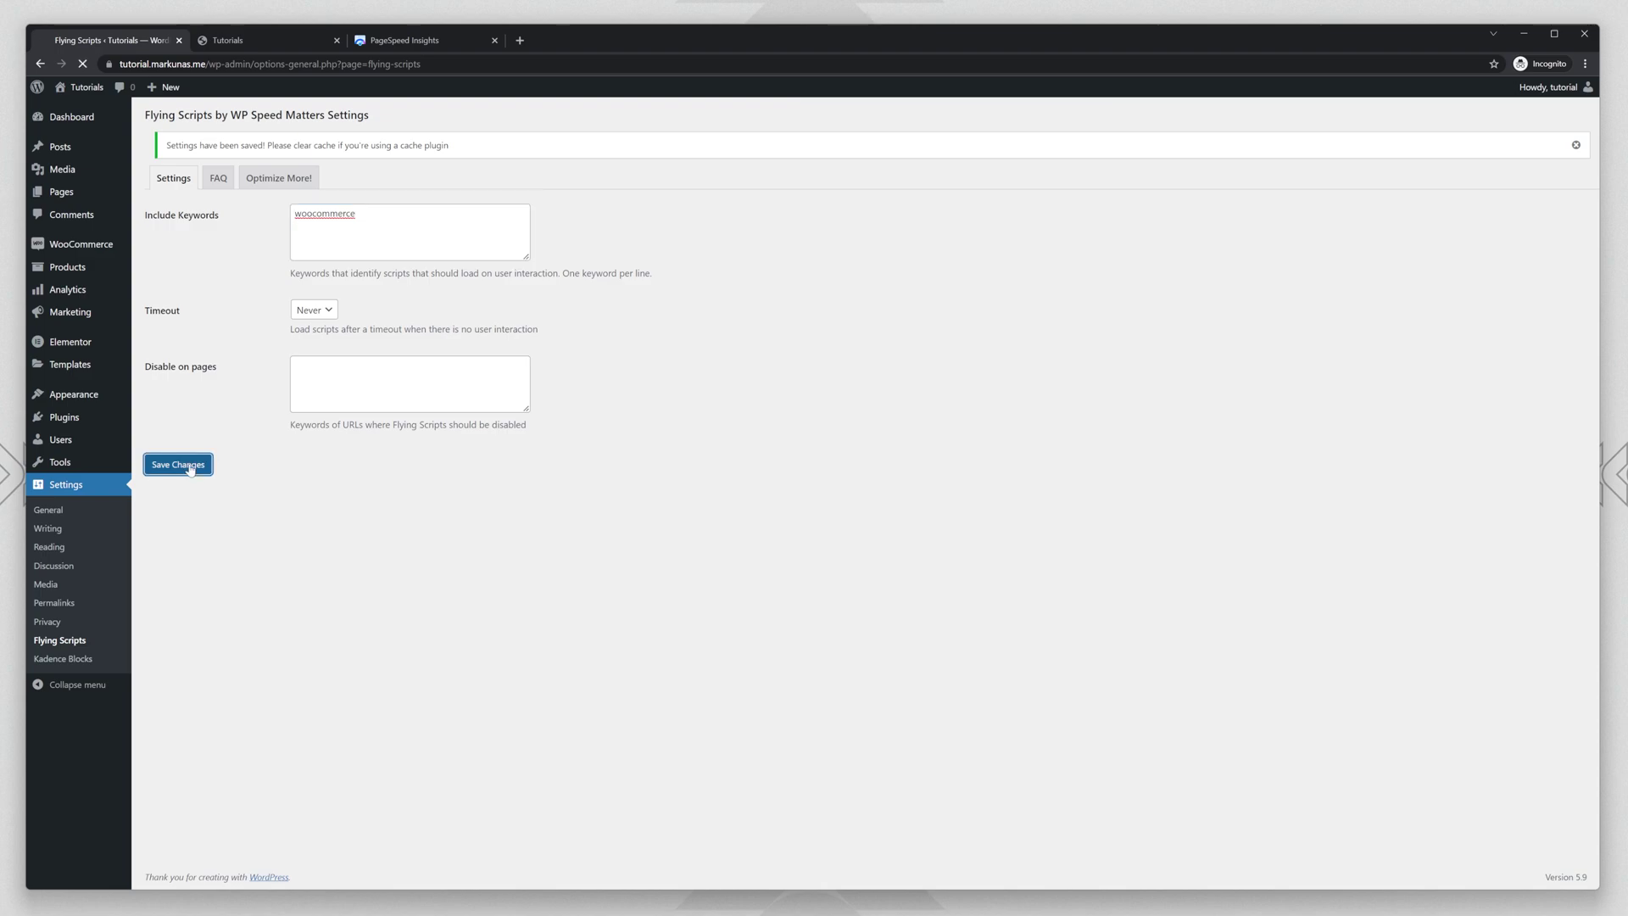
Reload the Tutorials homepage with DevTools open to see which scripts now load late.
left_click(262, 42)
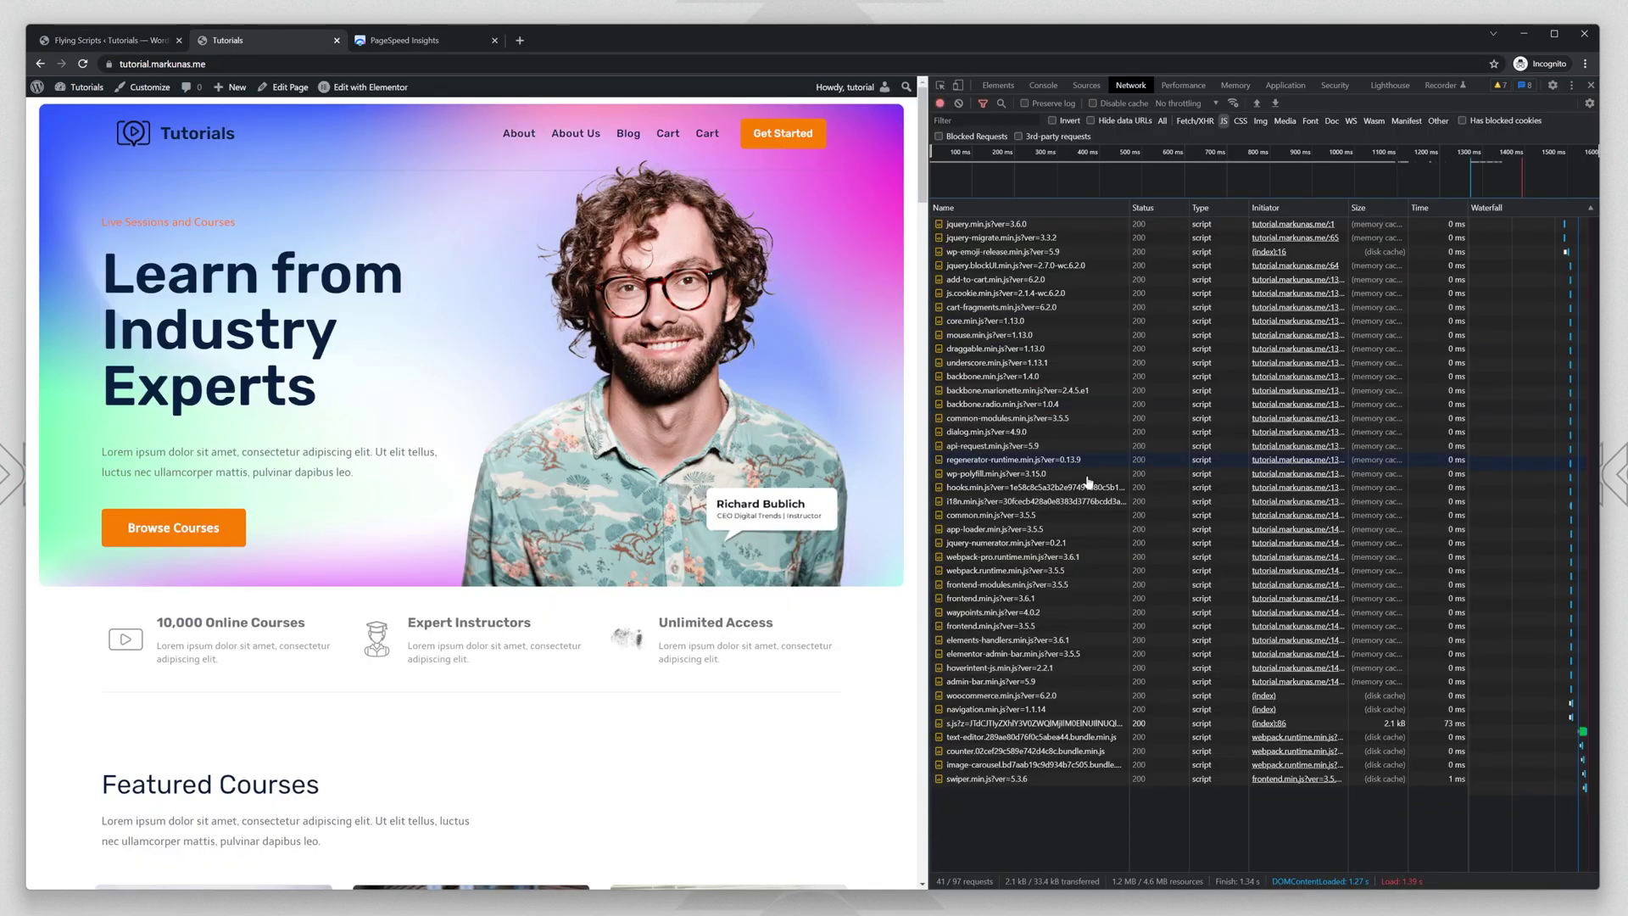
key("ctrl+r")
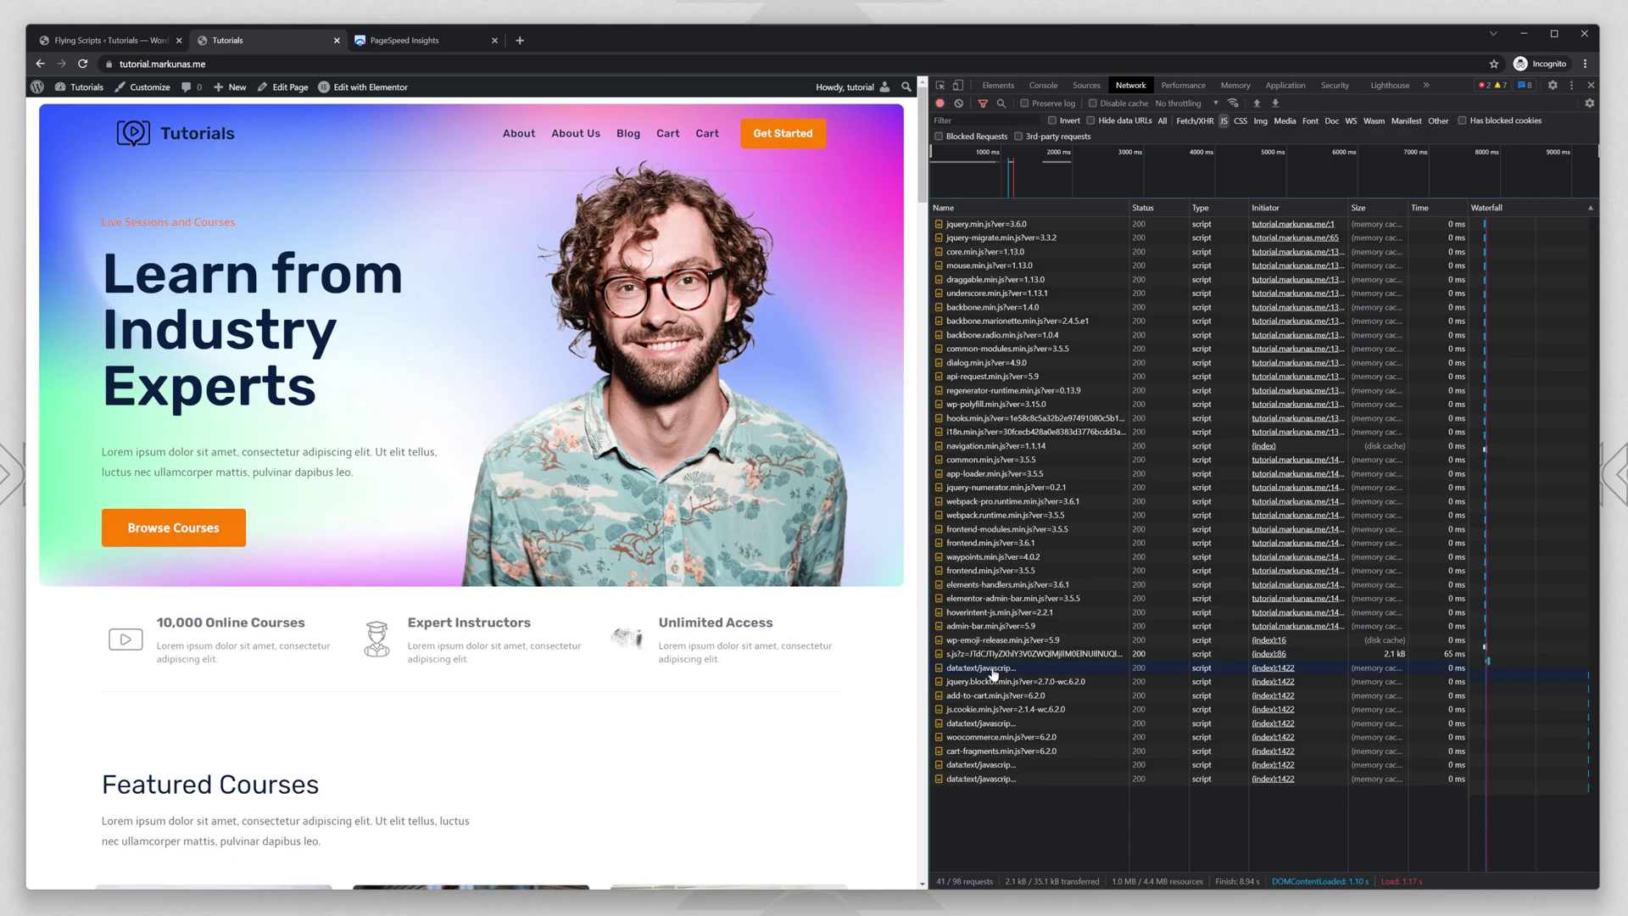
left_click(103, 41)
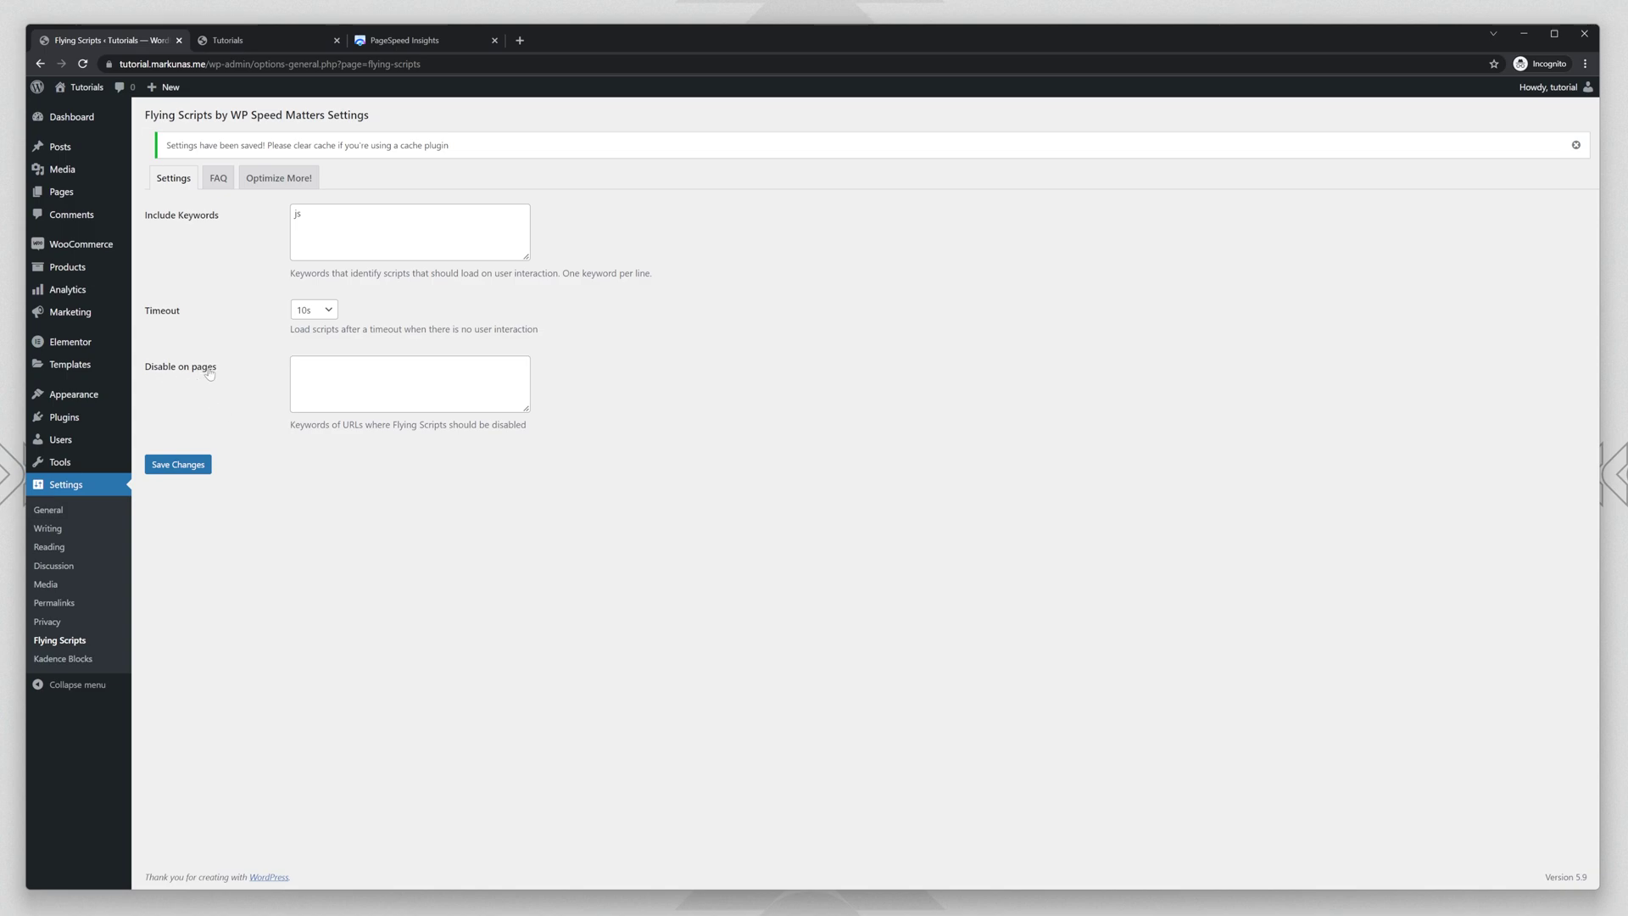
Reload the site tab to compare its network requests, then return to the Flying Scripts settings.
left_click(297, 365)
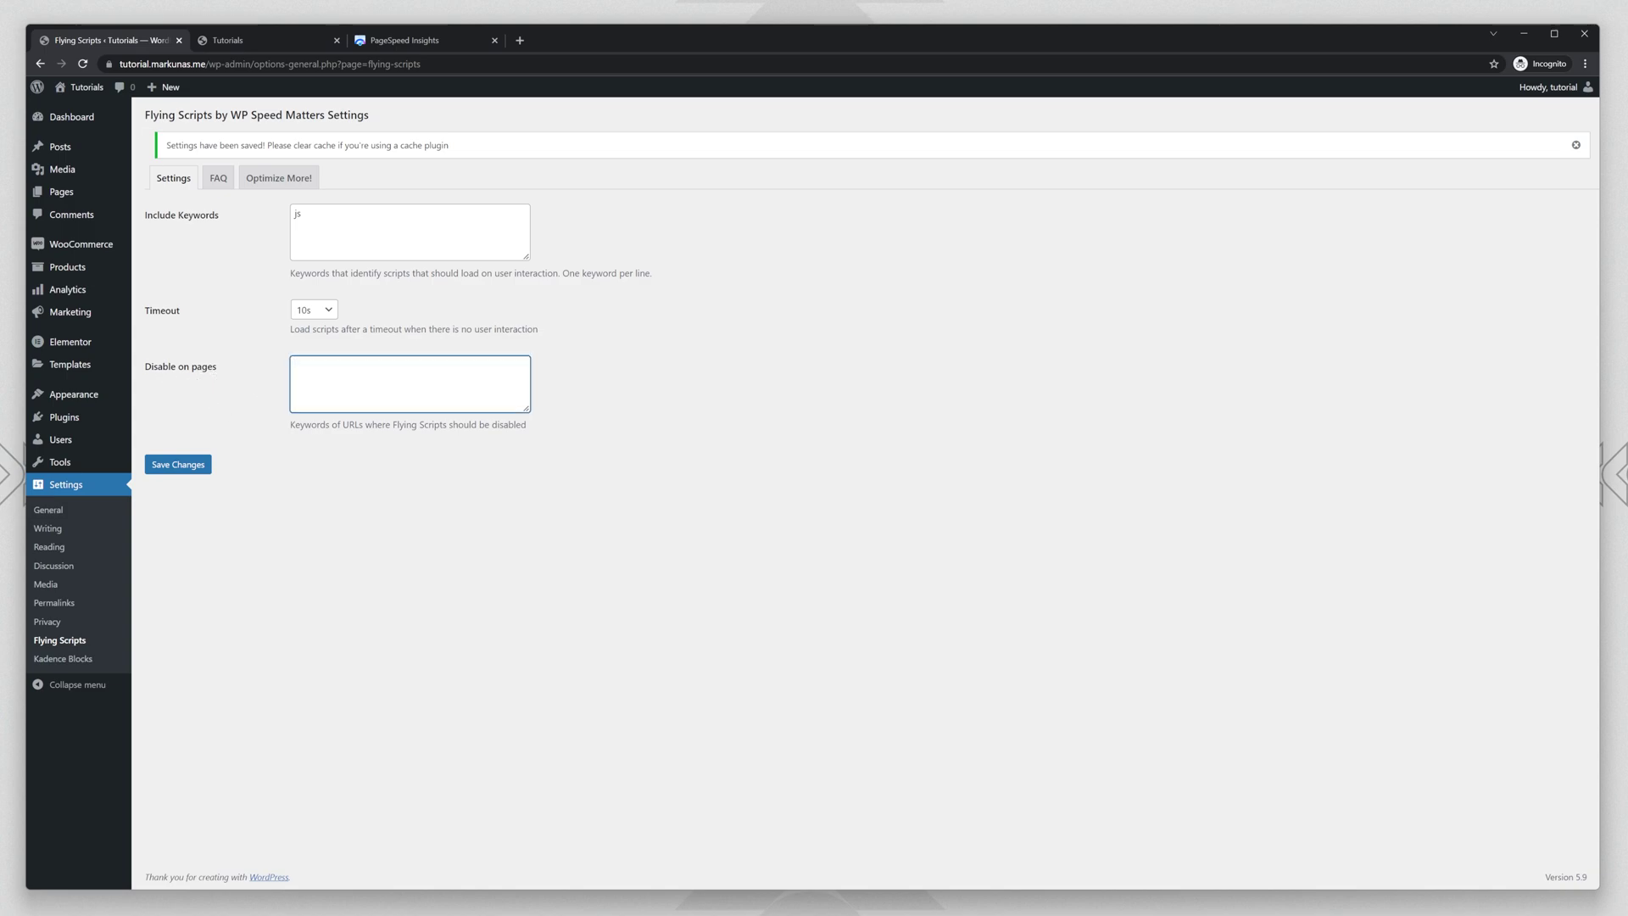
left_click(245, 38)
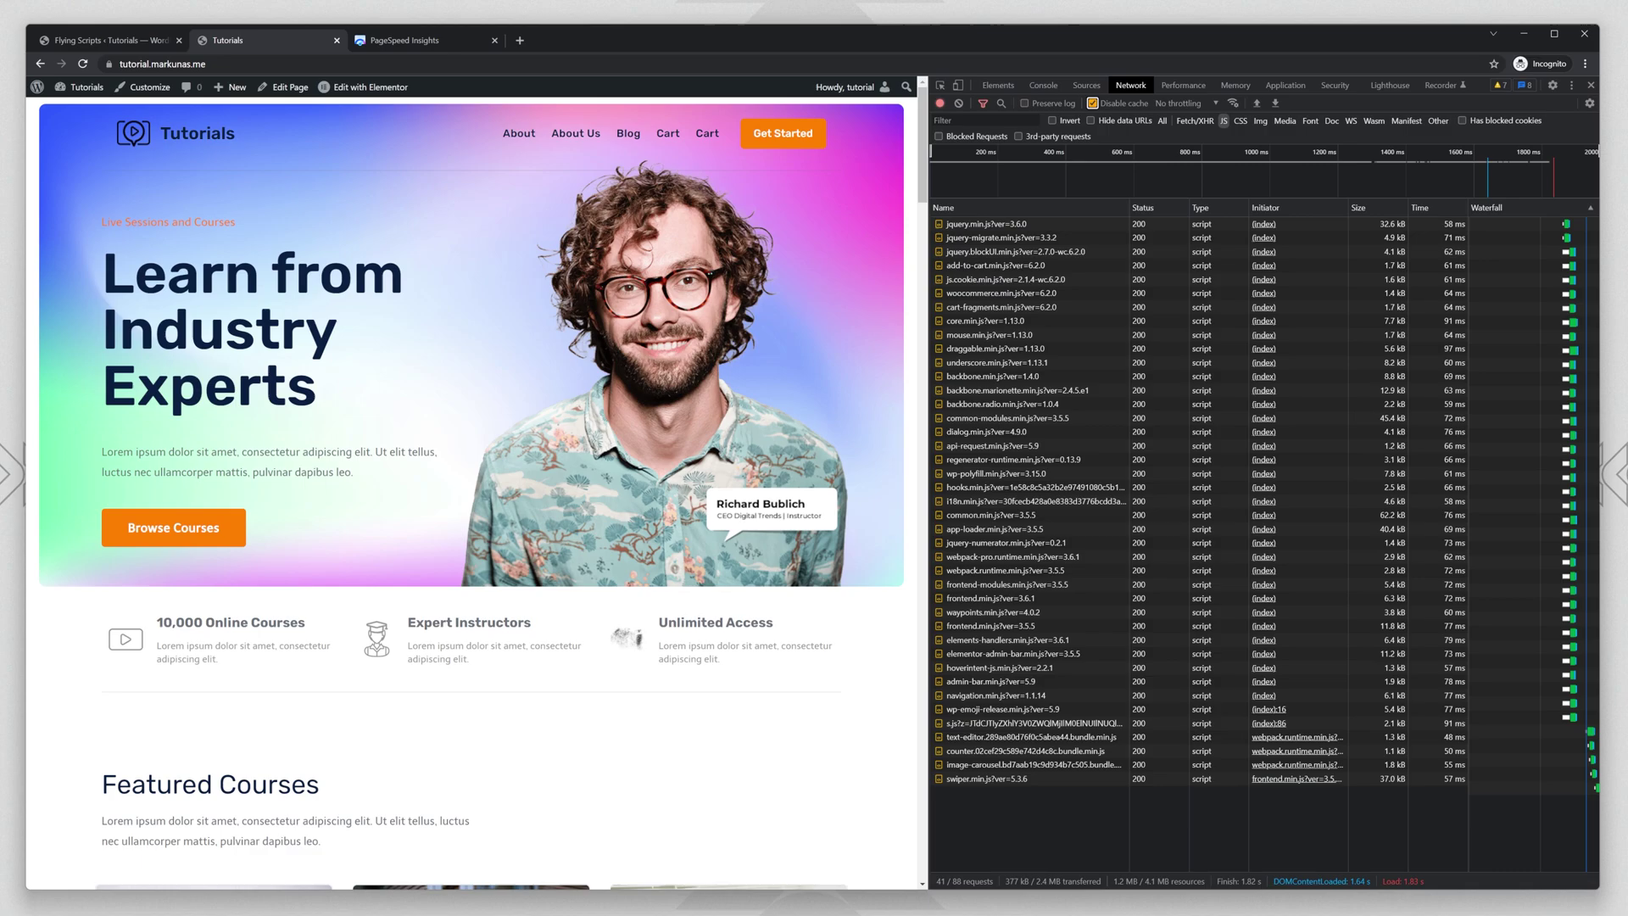
left_click(108, 64)
left_click(232, 64)
left_click(109, 40)
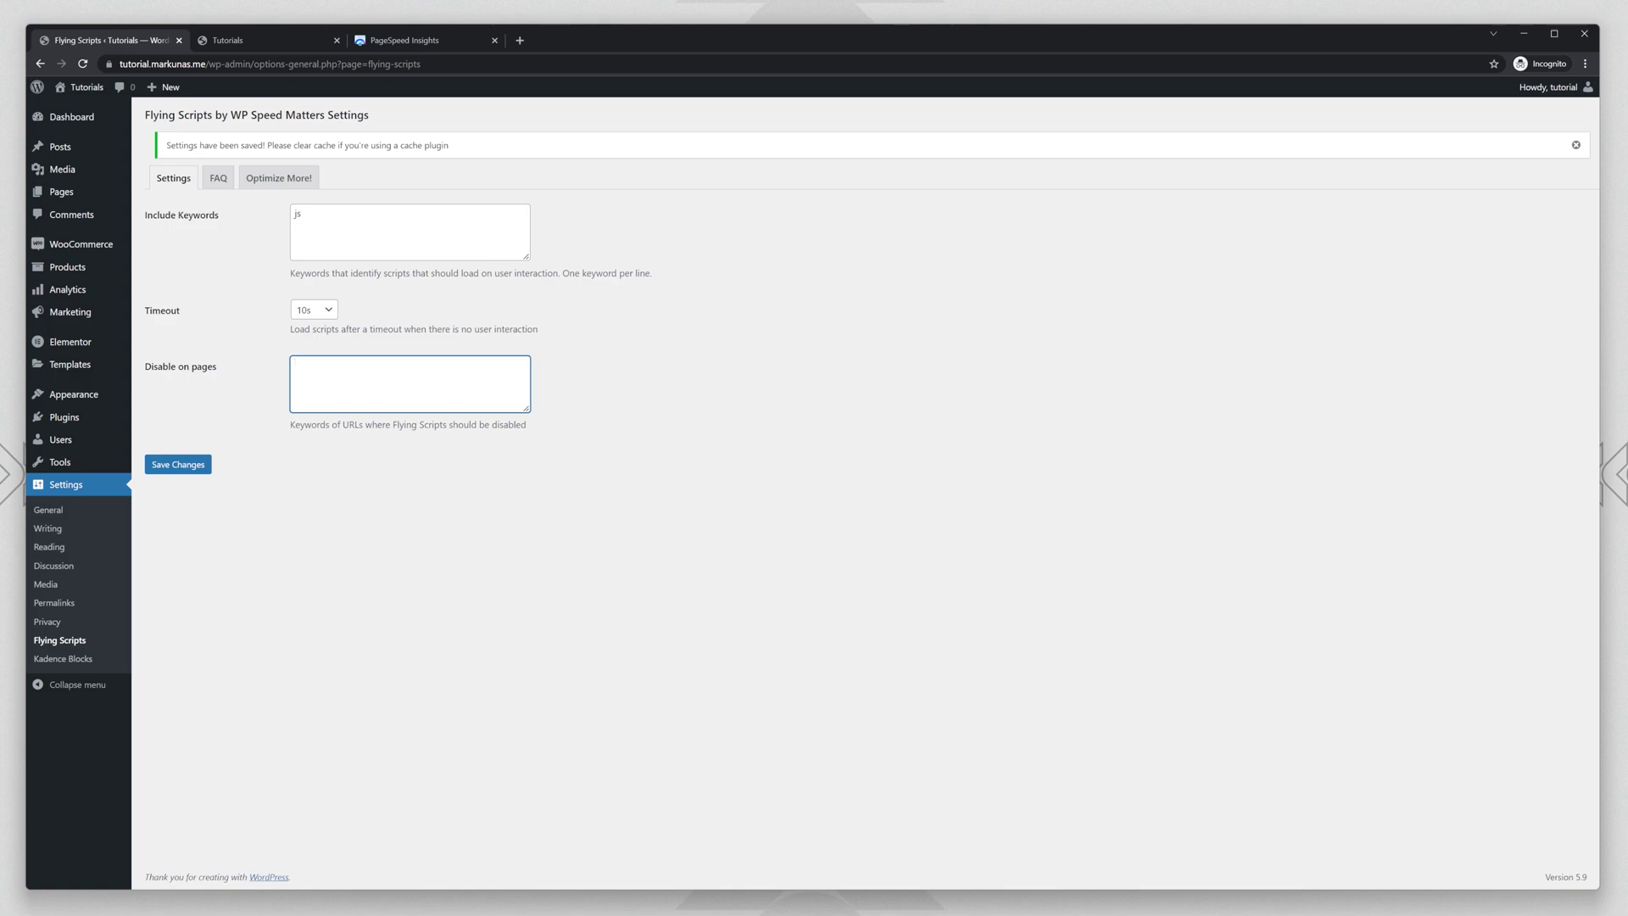
left_click(378, 587)
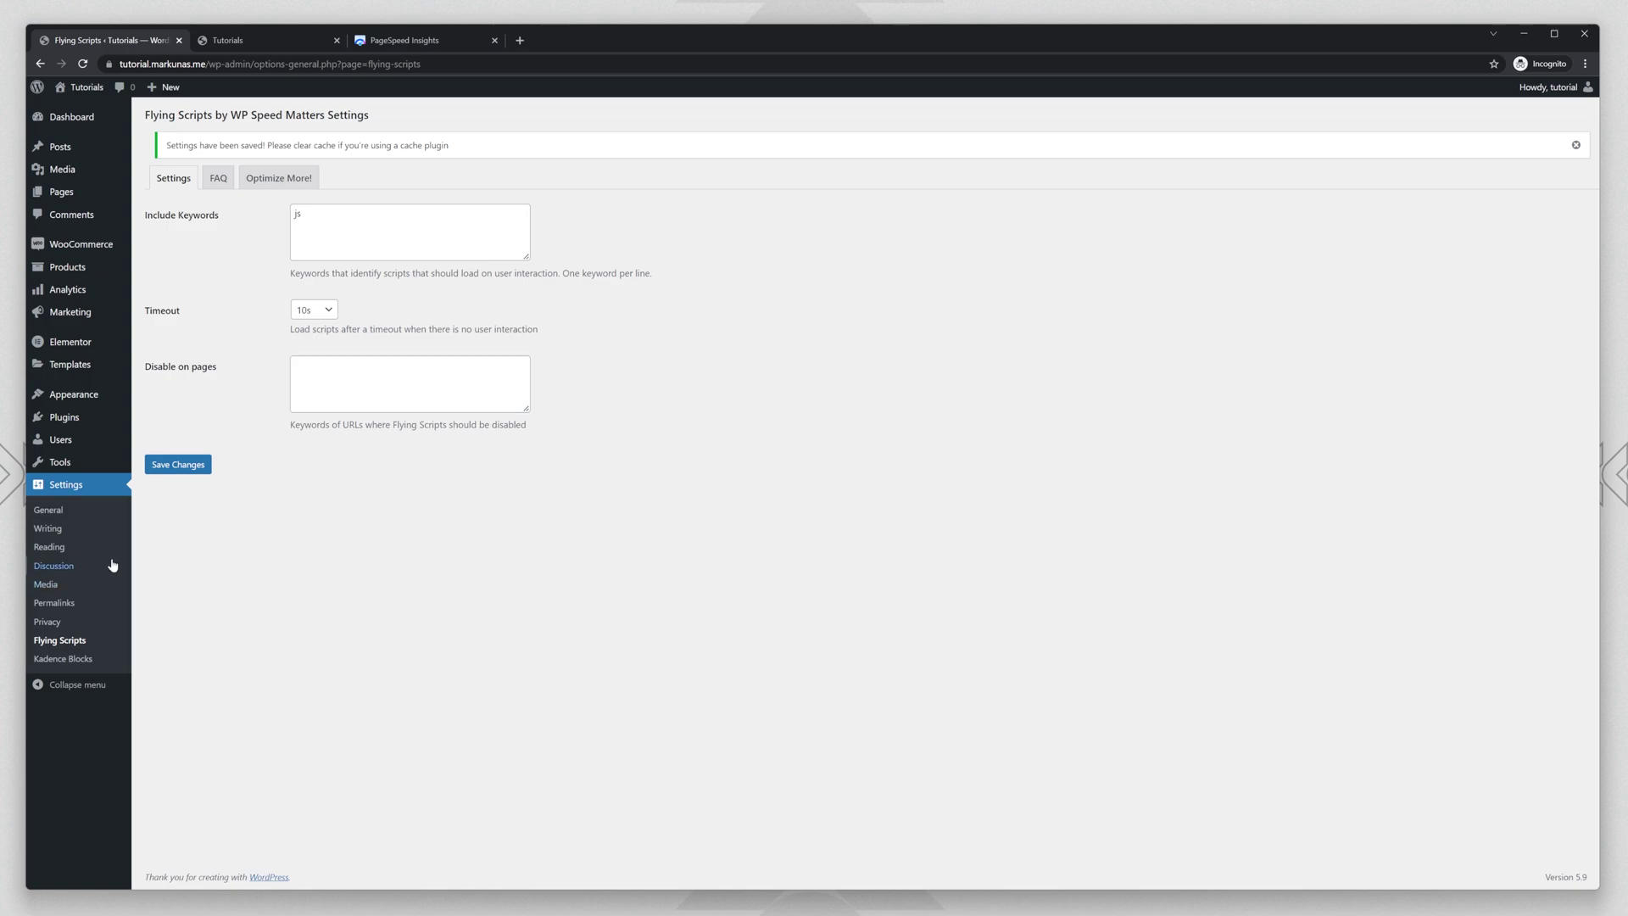
Deactivate Flying Scripts, then search for 'wp meteor', install it and activate it.
left_click(72, 420)
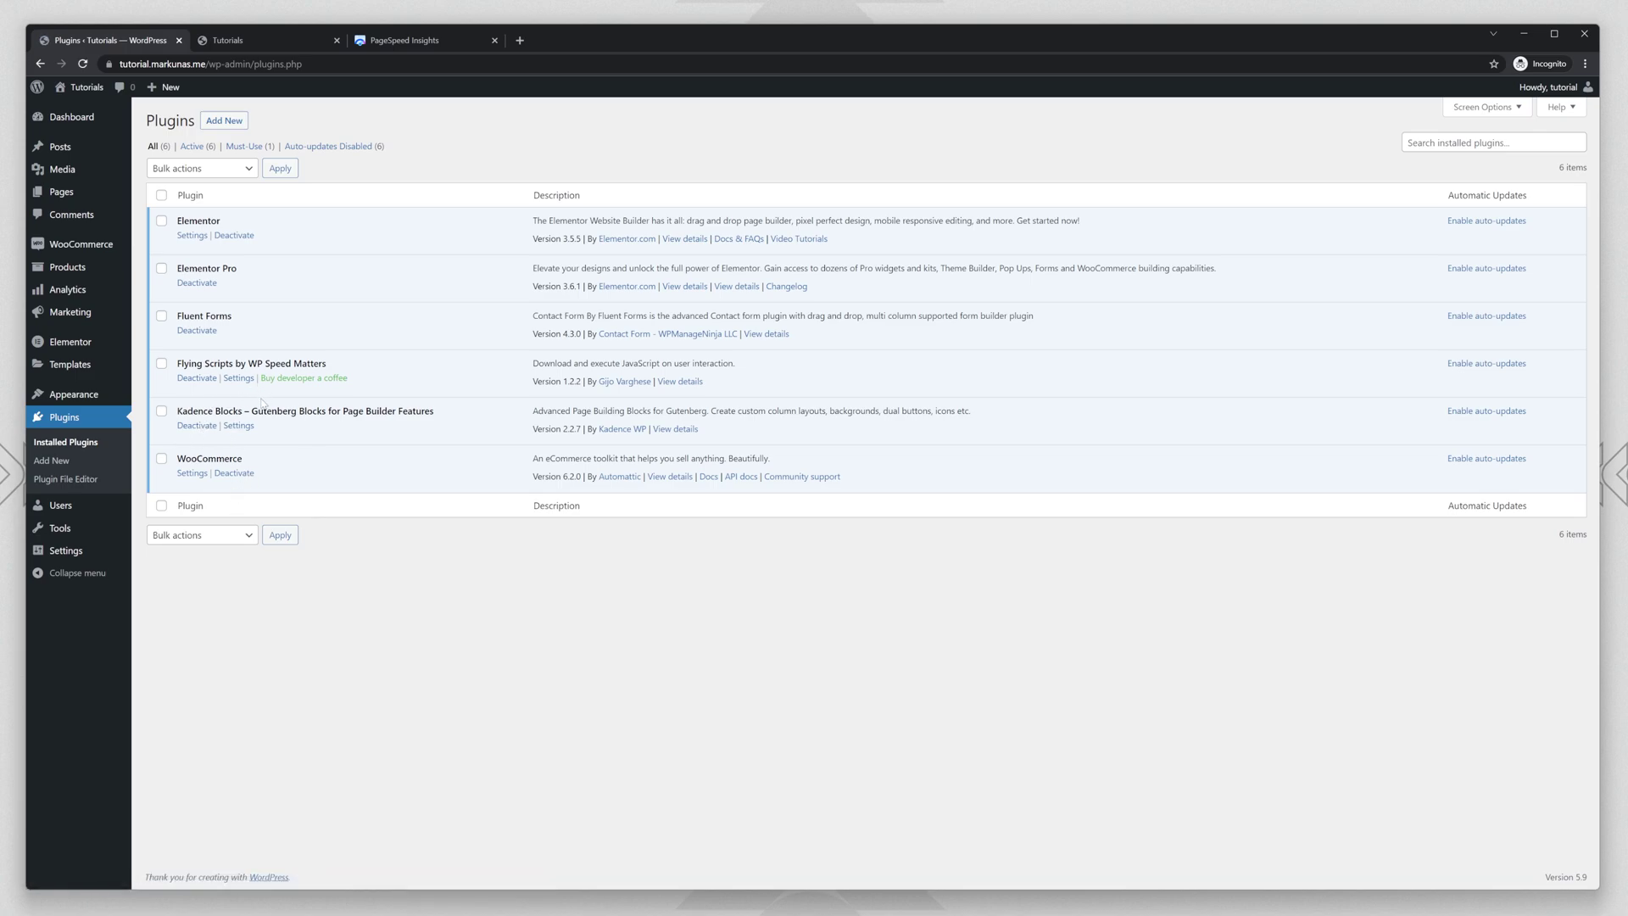
left_click(196, 378)
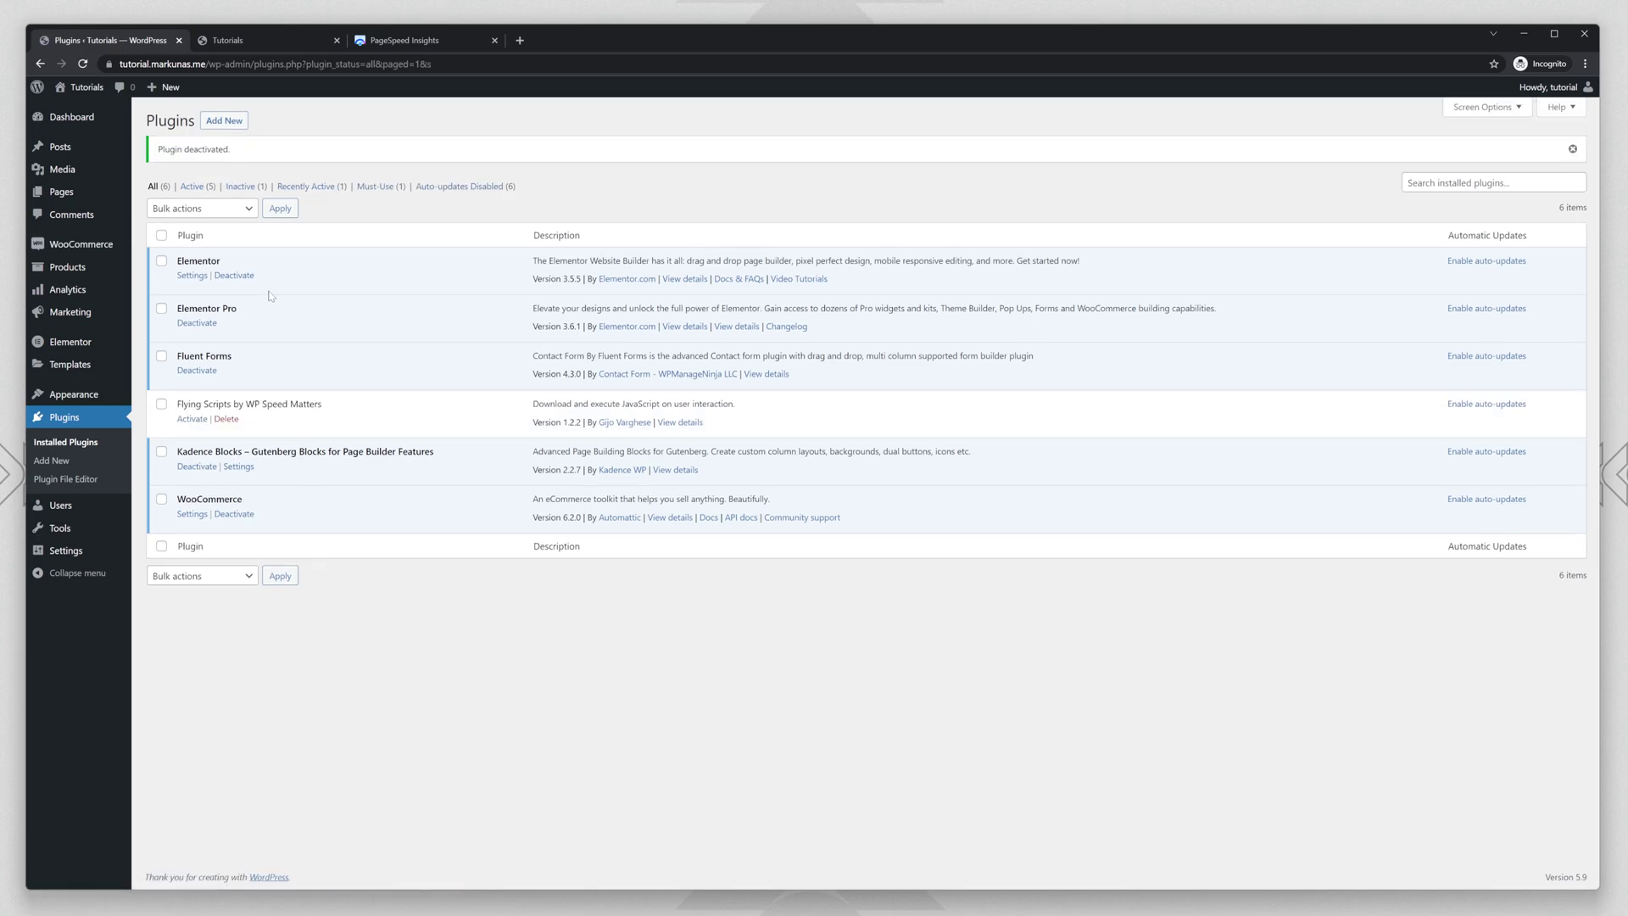
left_click(223, 122)
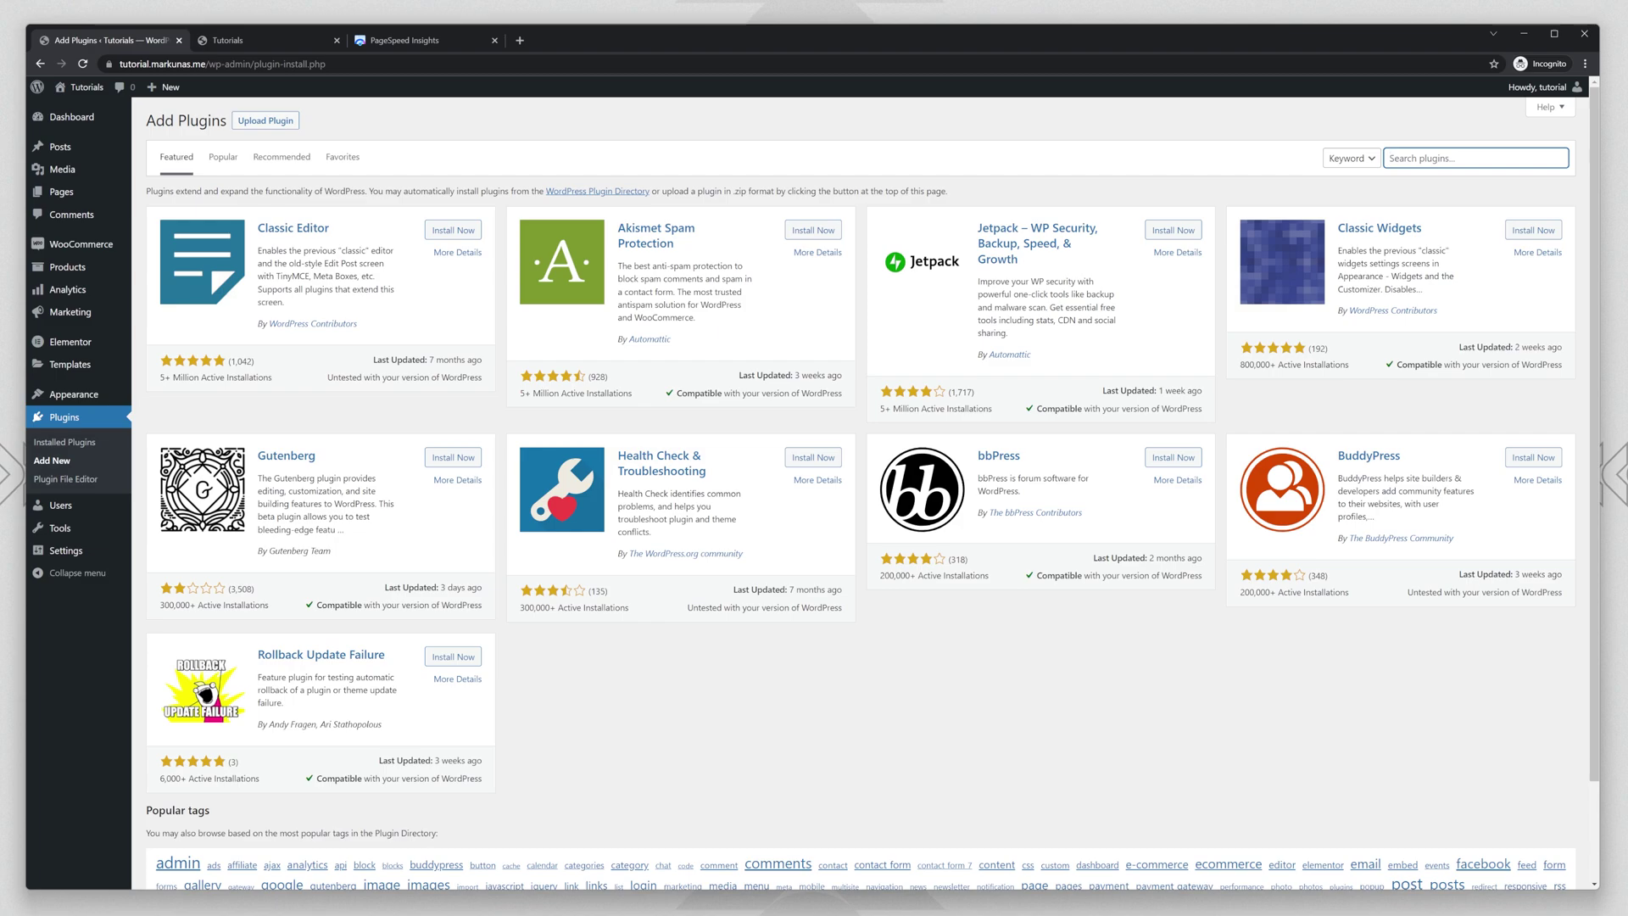
type("wp meteor")
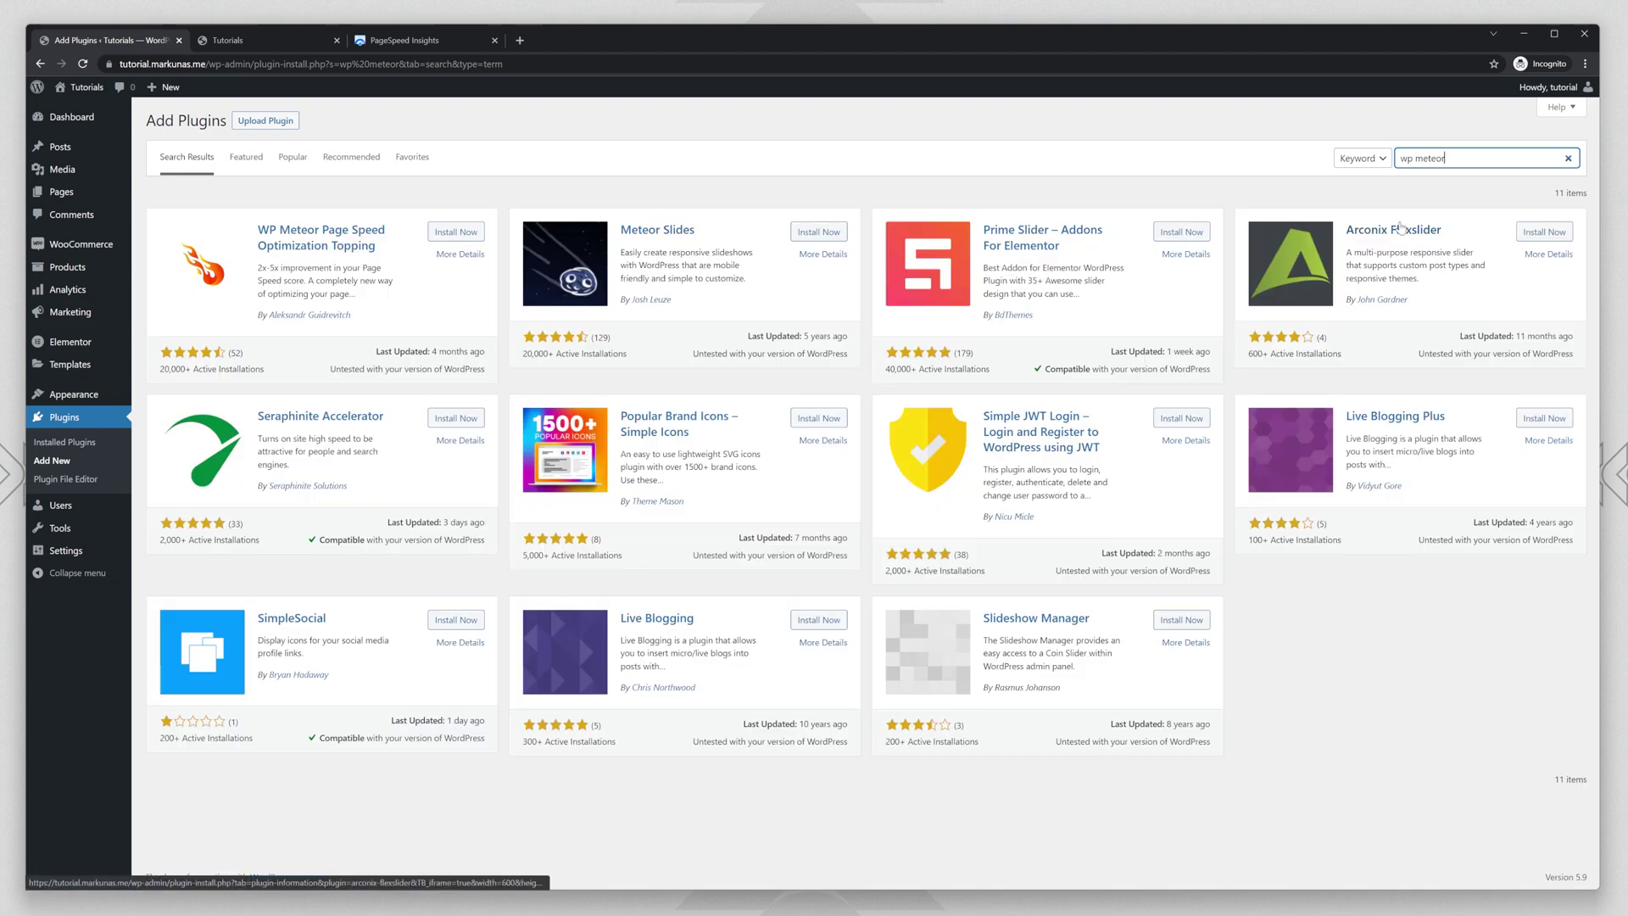
left_click(456, 233)
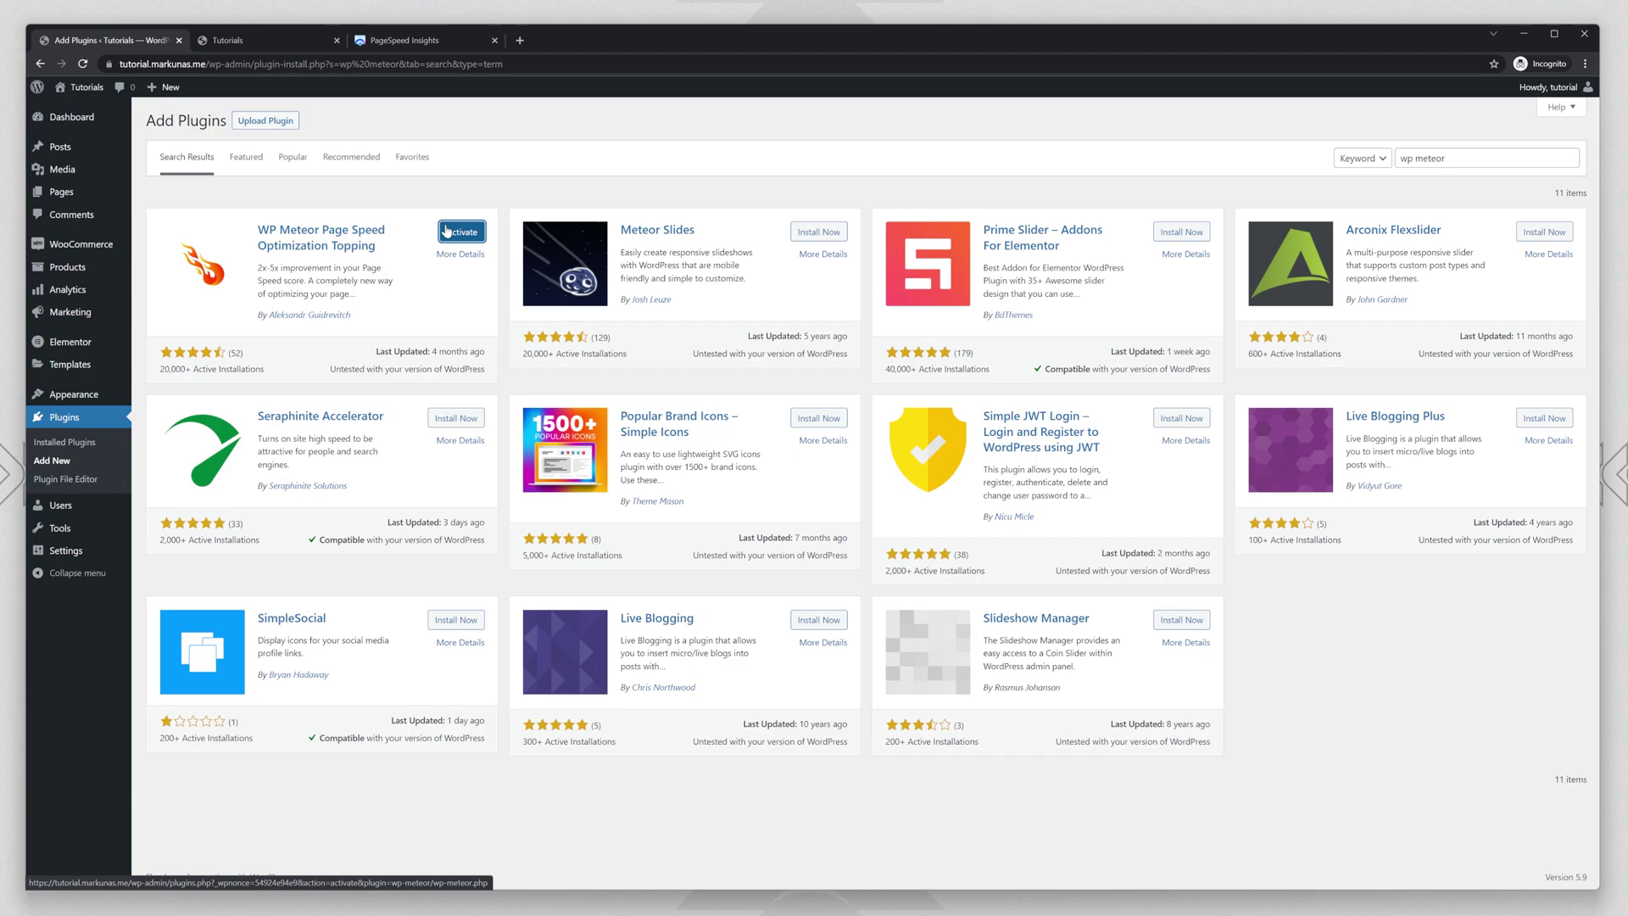
left_click(462, 232)
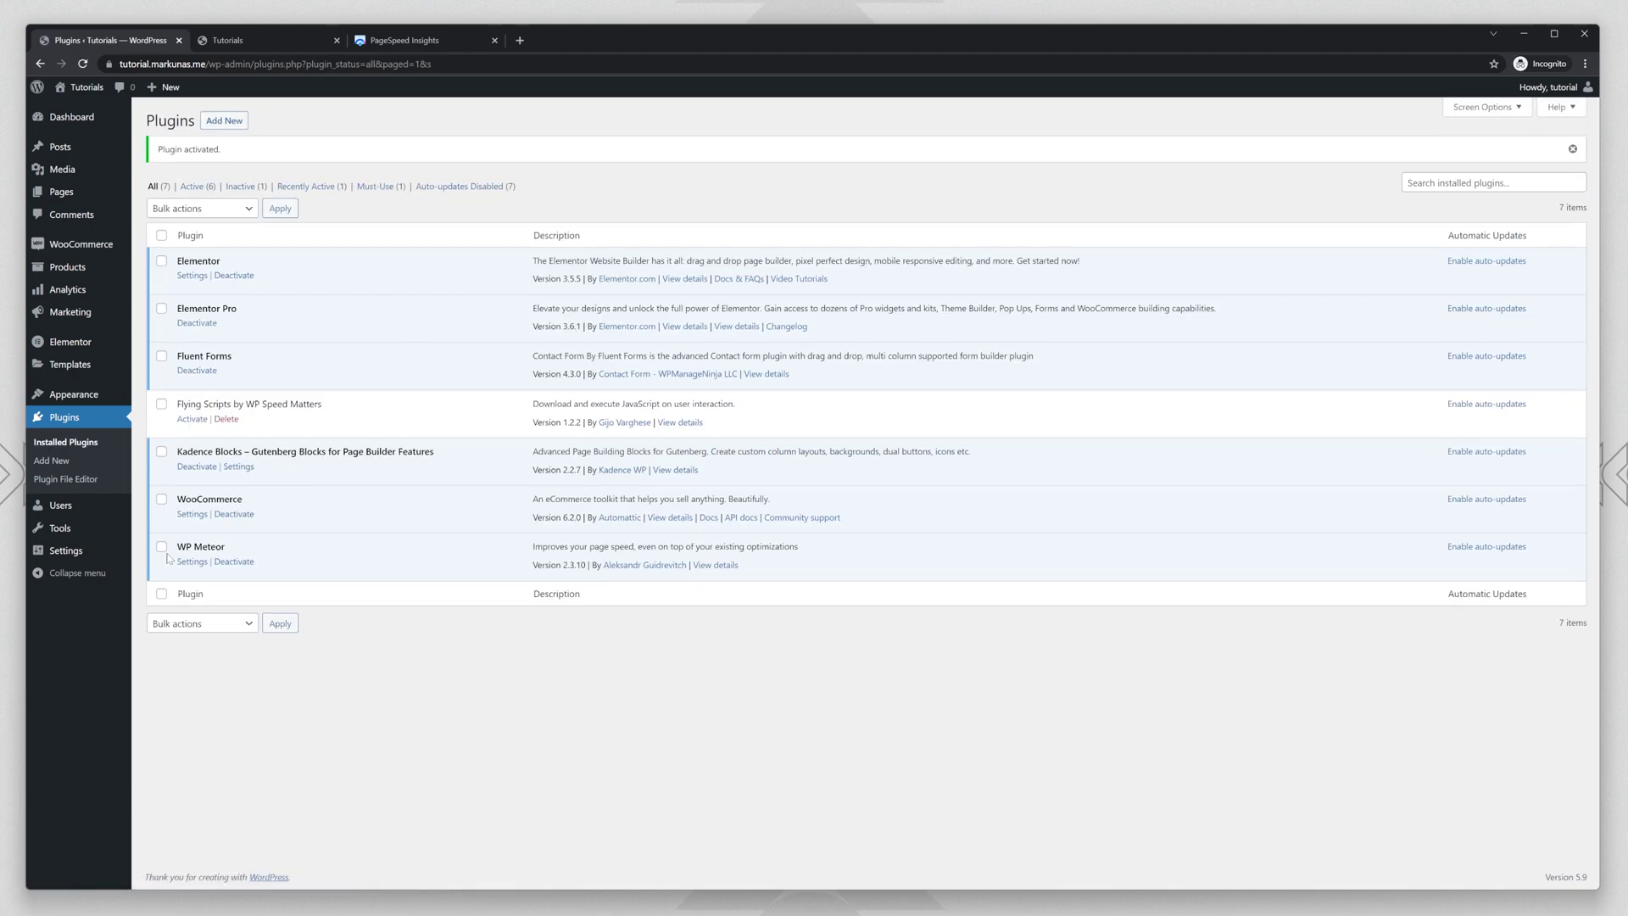
mouse_move(81, 557)
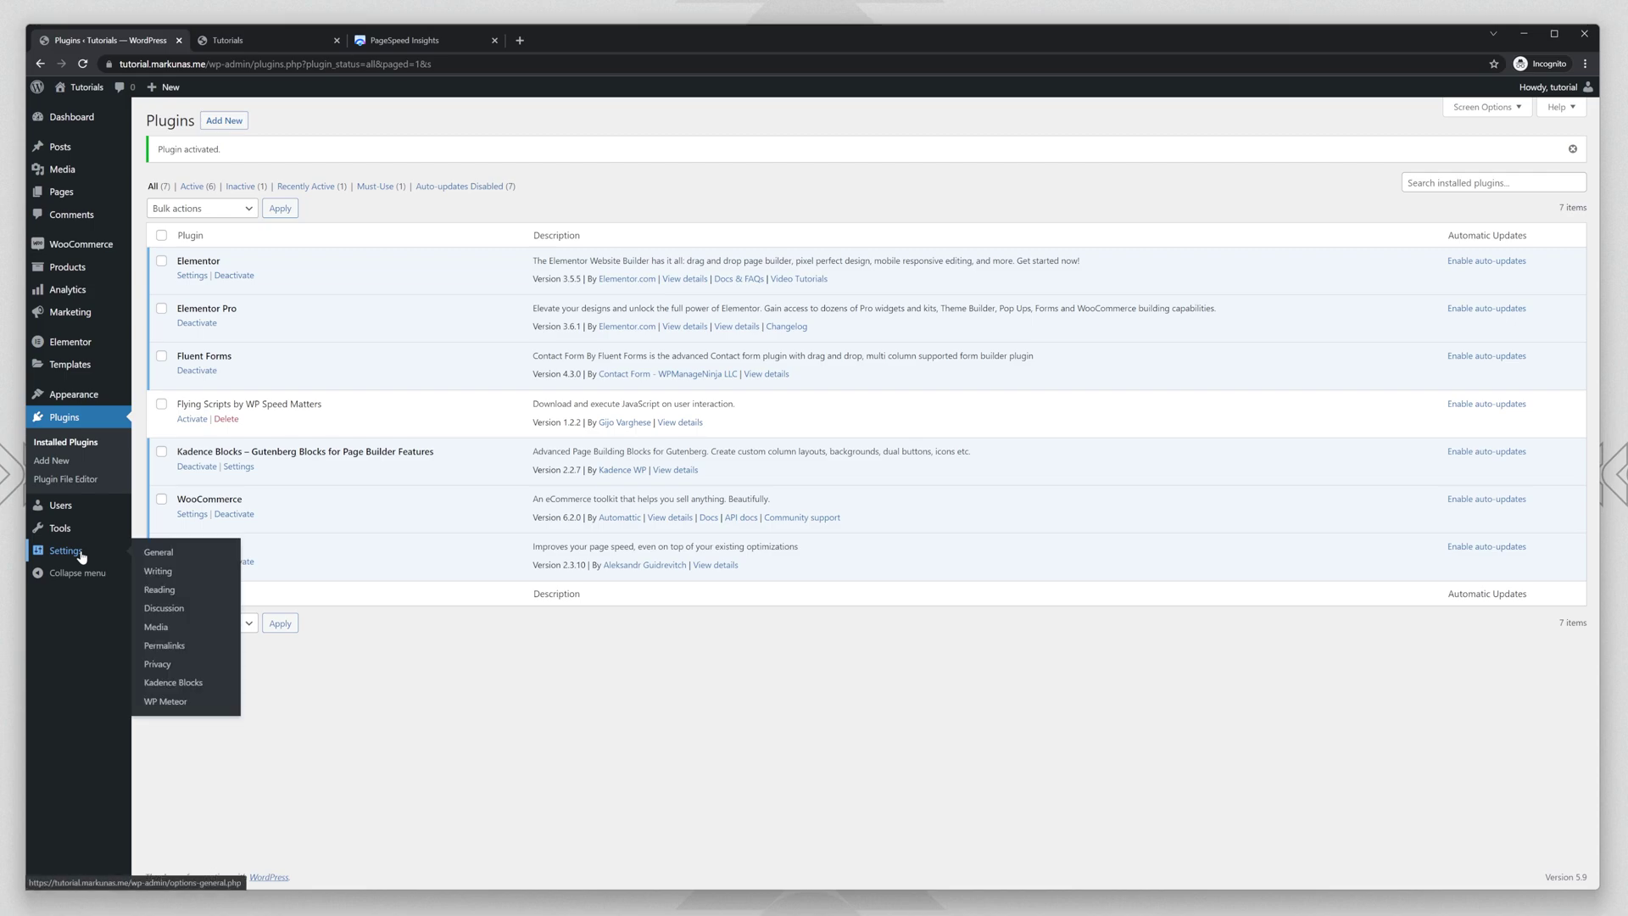
Set the WP Meteor script delay slider to 2 seconds and save the settings.
left_click(180, 704)
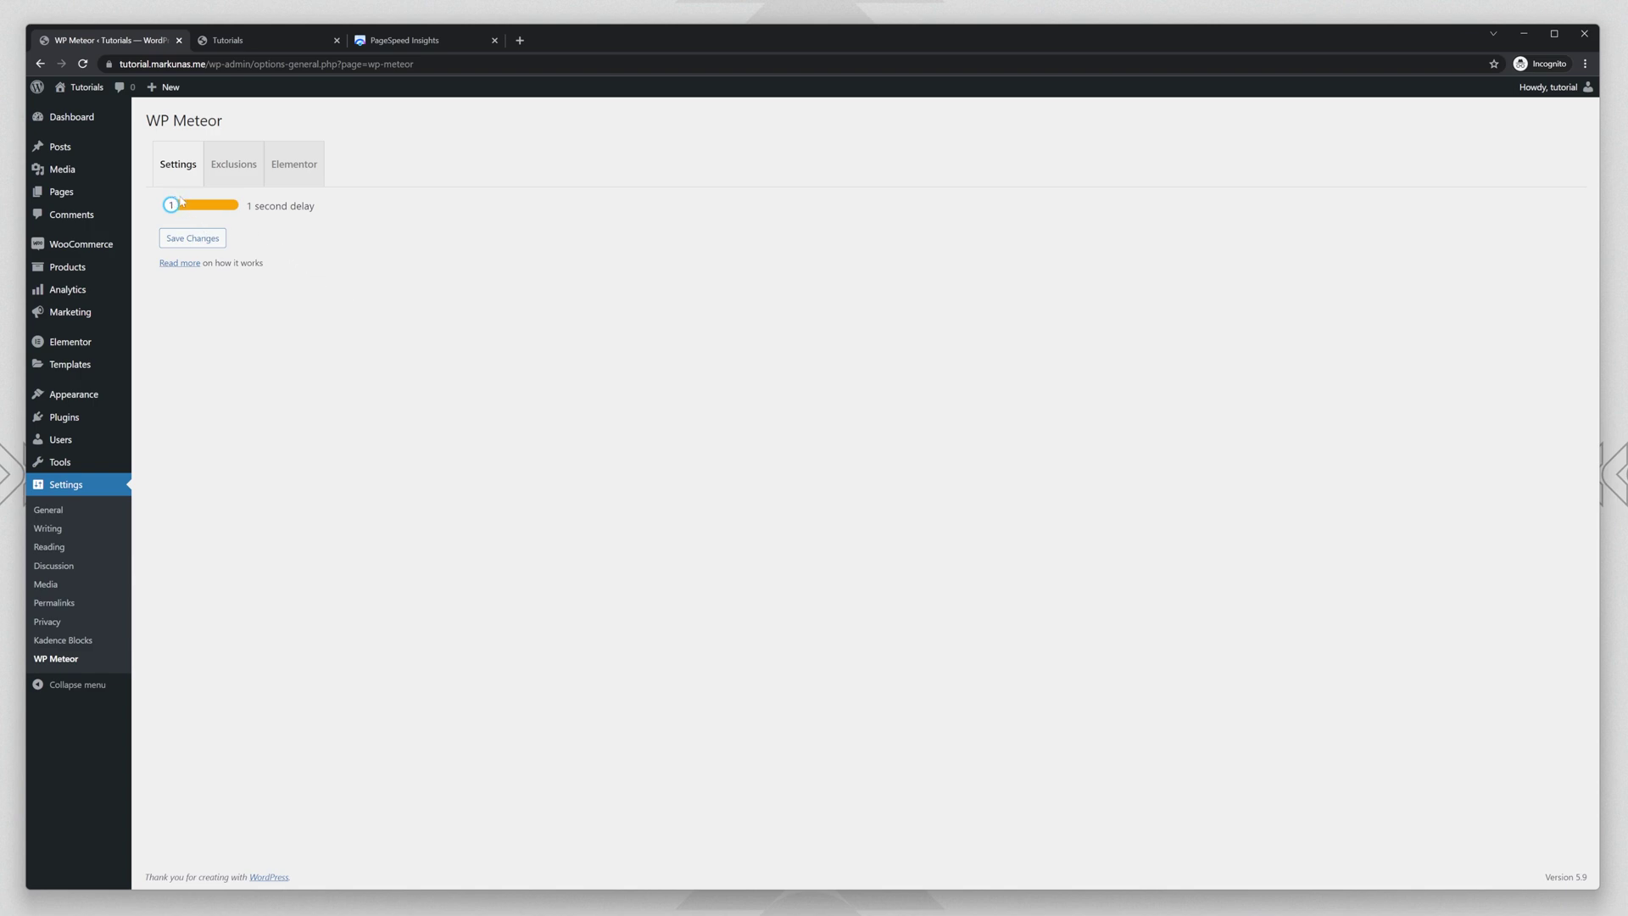
left_click_drag(170, 205, 241, 206)
left_click_drag(230, 205, 200, 206)
left_click(212, 241)
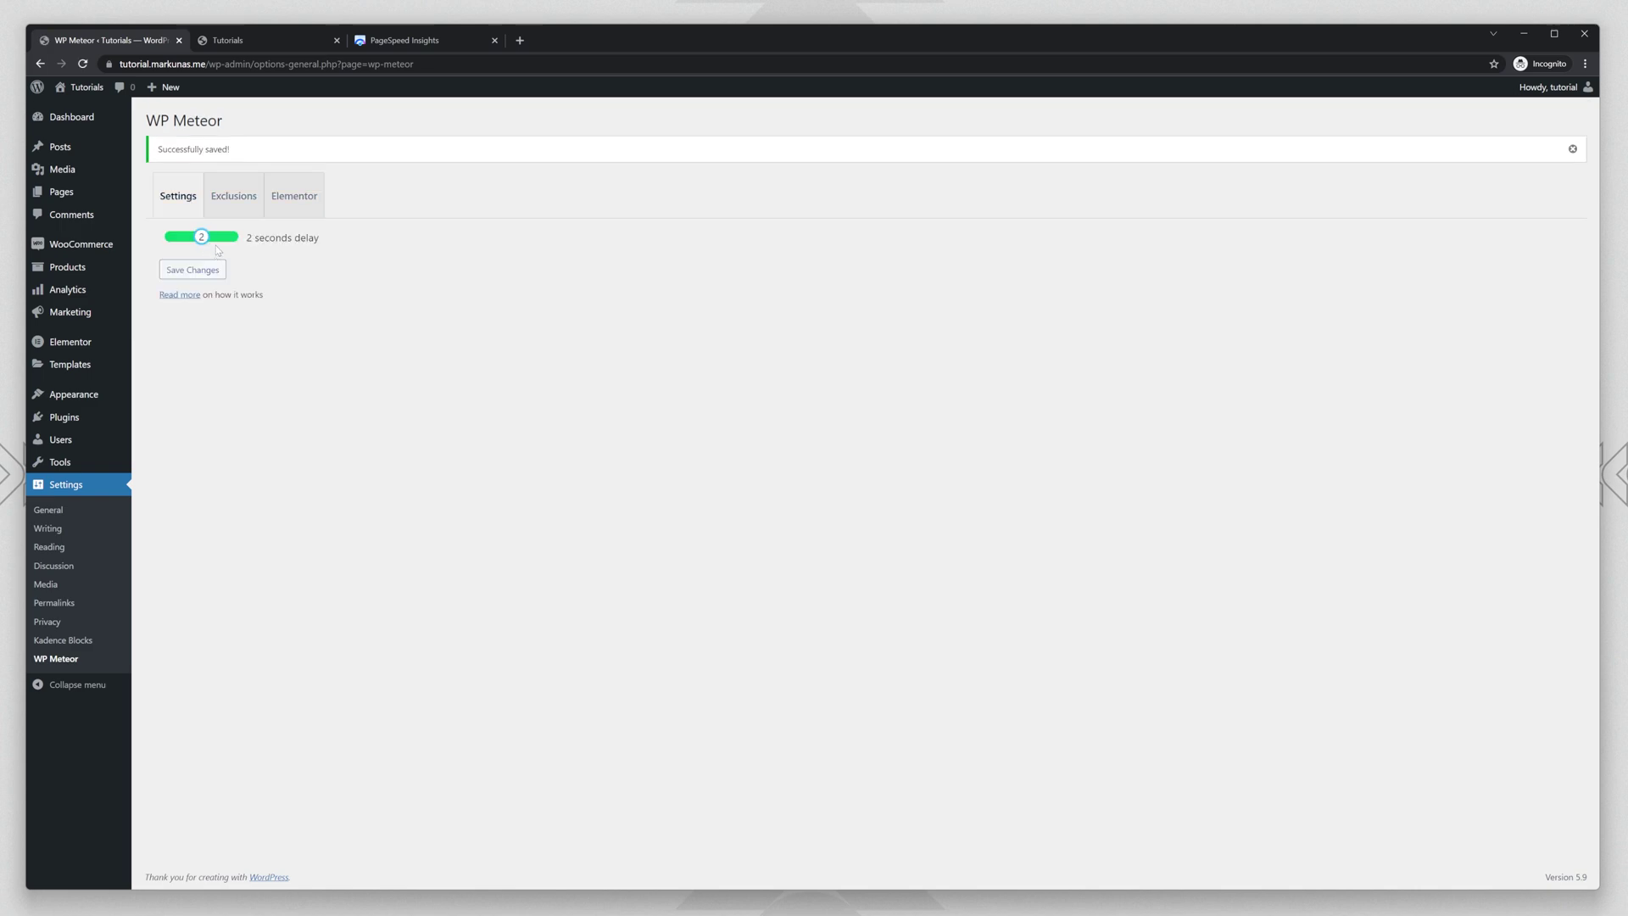
Review the WP Meteor Exclusions and Elementor compatibility tabs, then return to the delay setting.
left_click(233, 195)
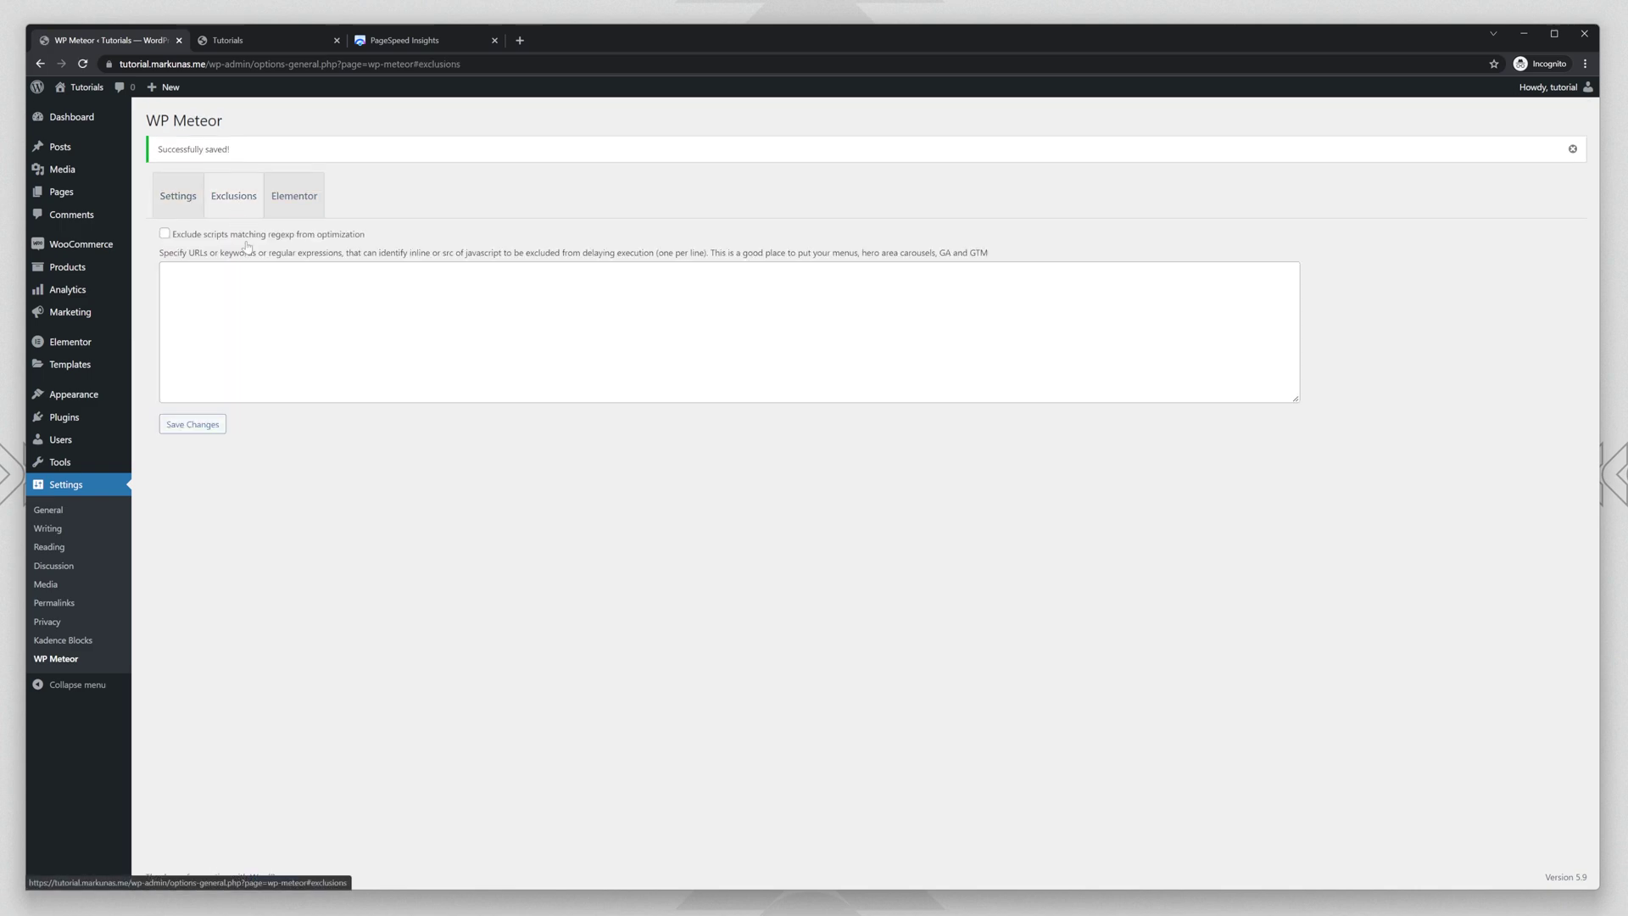
left_click(312, 206)
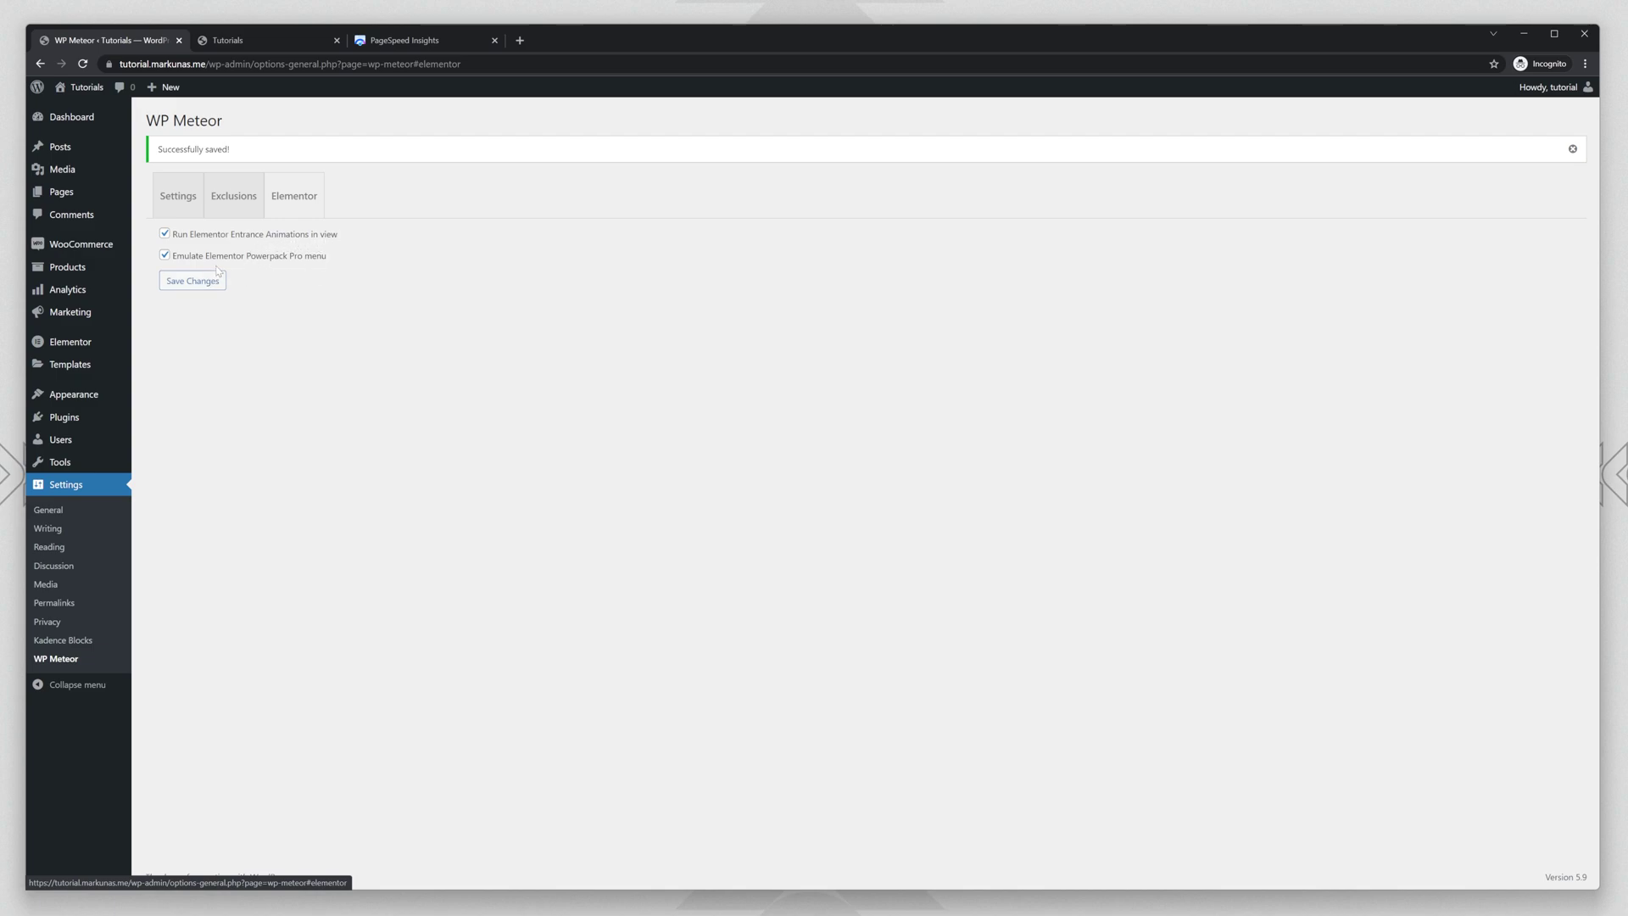
left_click(179, 208)
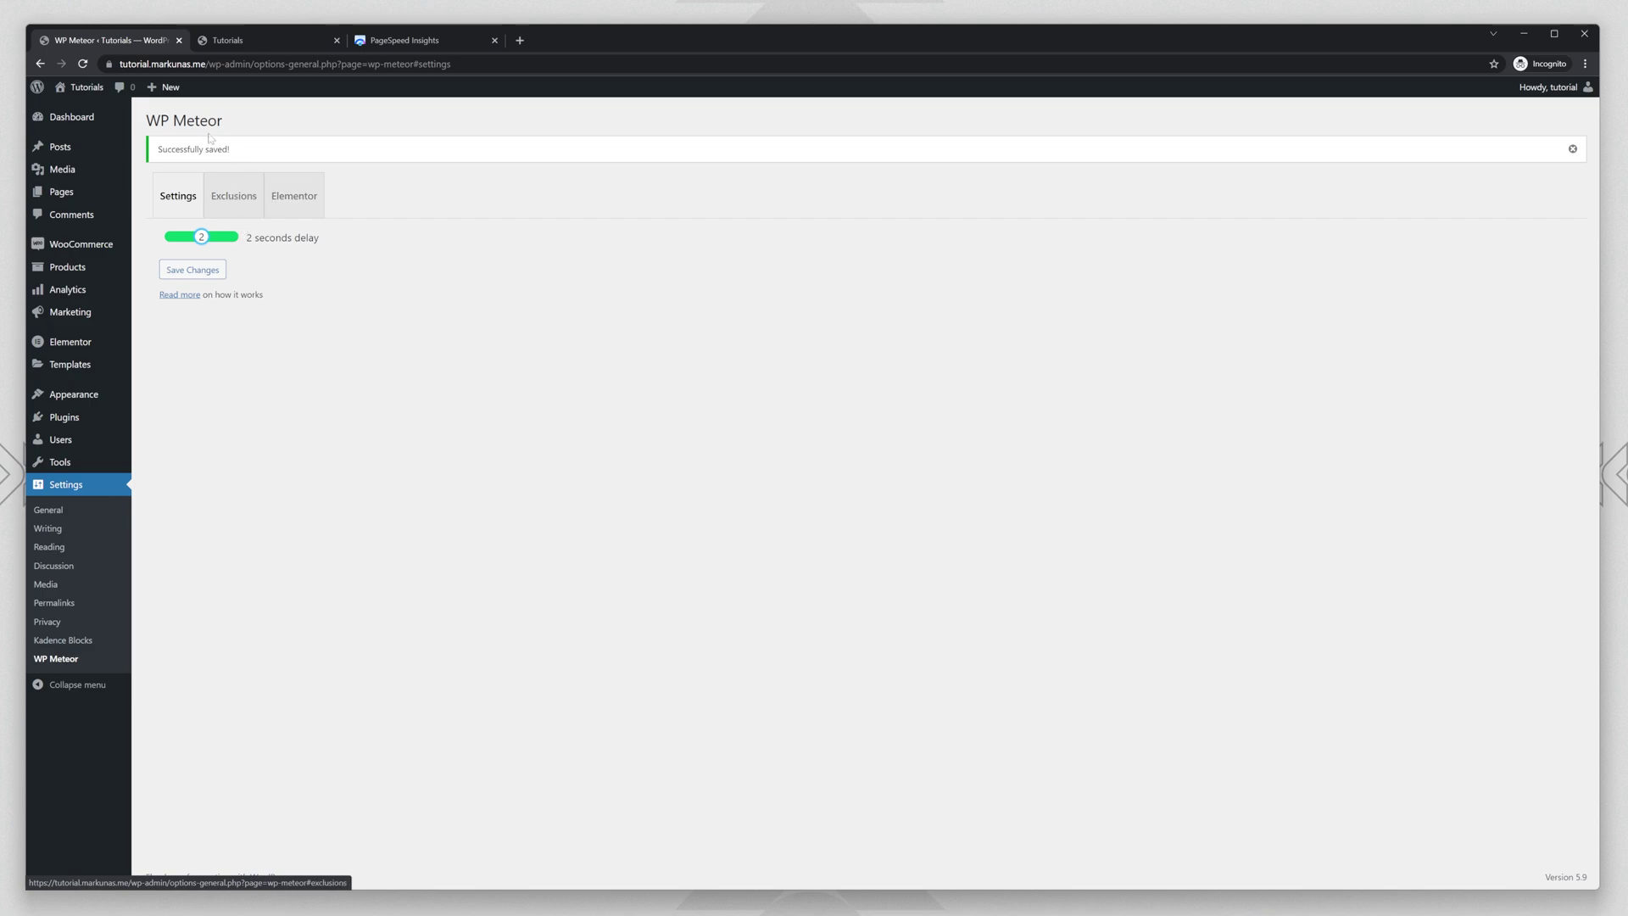
Reload the Tutorials homepage so DevTools Network logs 37 of 189 requests as scripts.
left_click(237, 40)
key("ctrl+r")
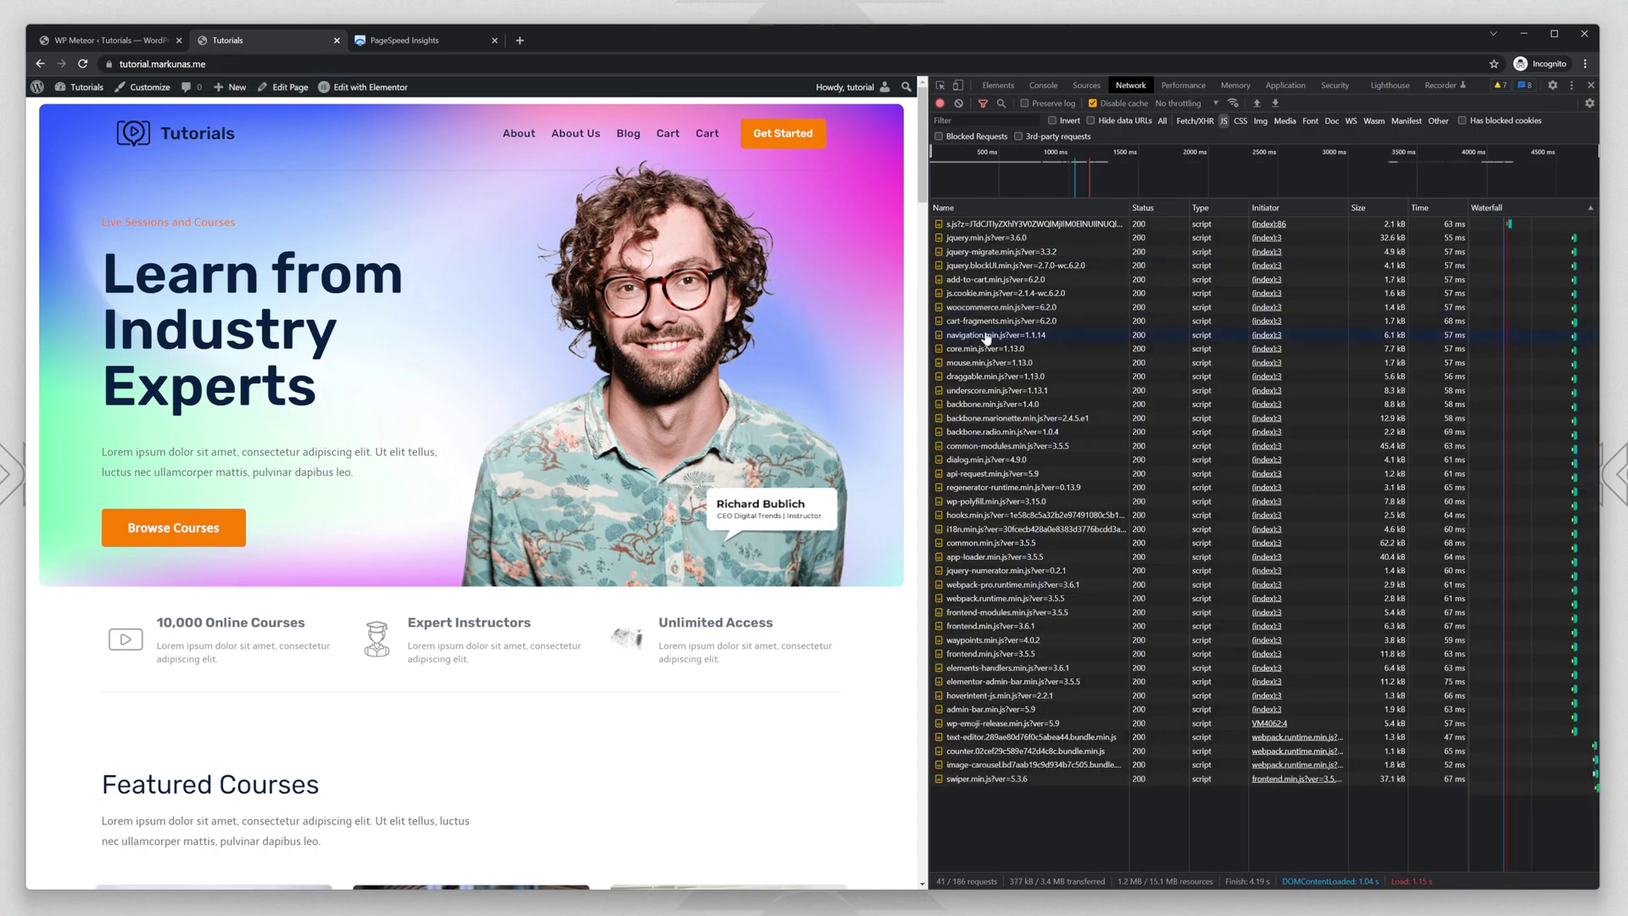
scroll(471, 492, "down", 15)
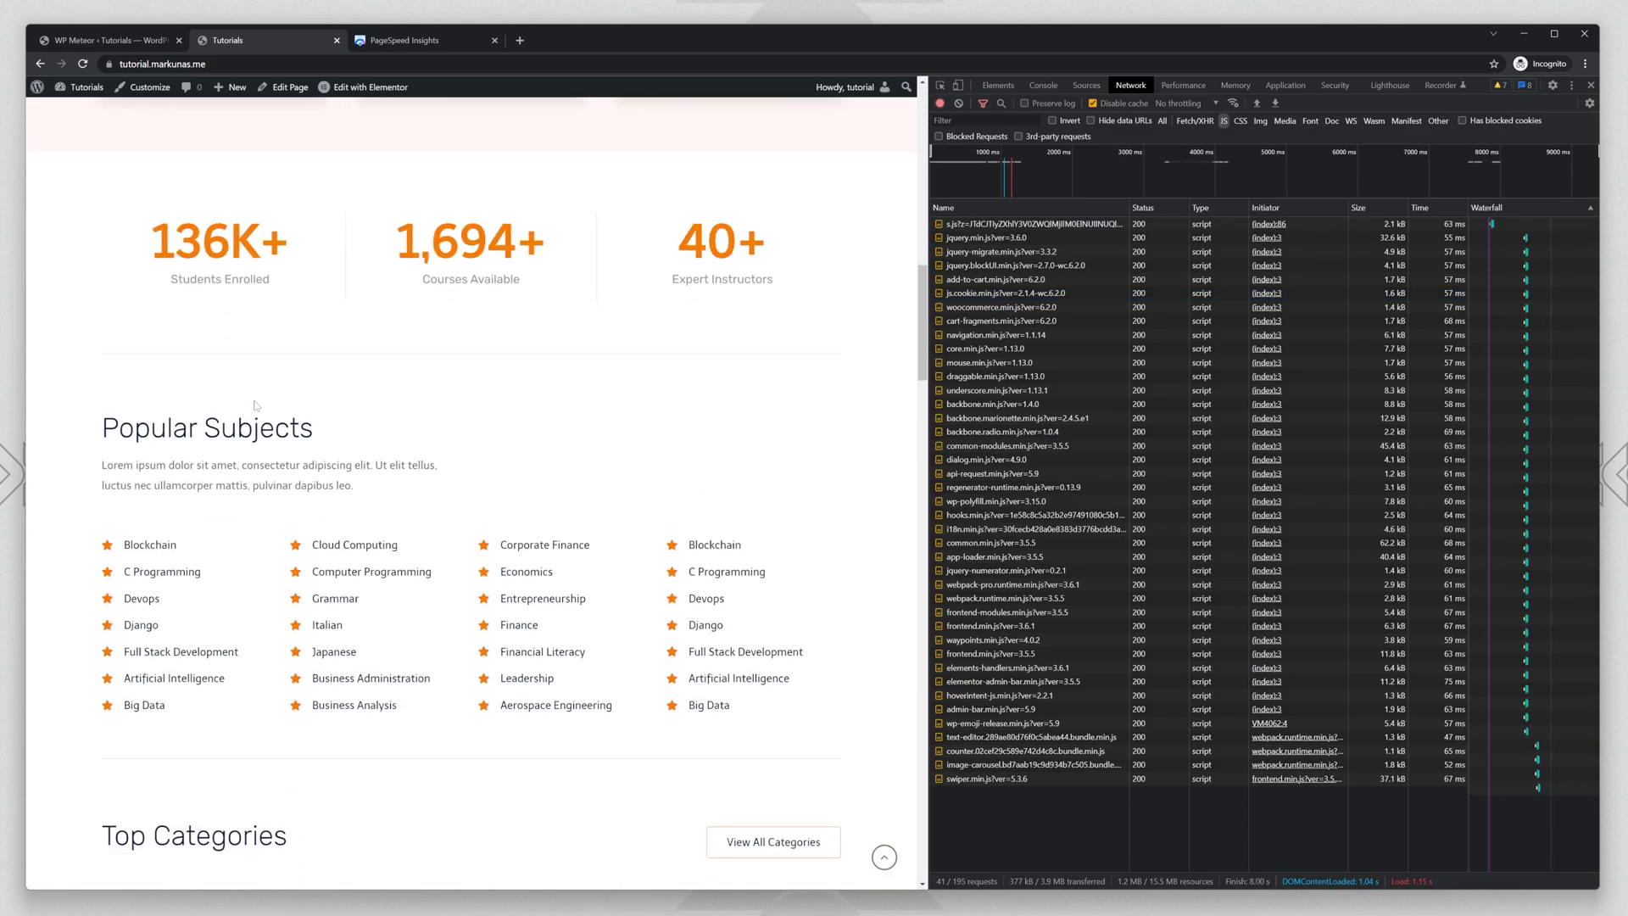
scroll(470, 492, "up", 5)
left_click(1042, 84)
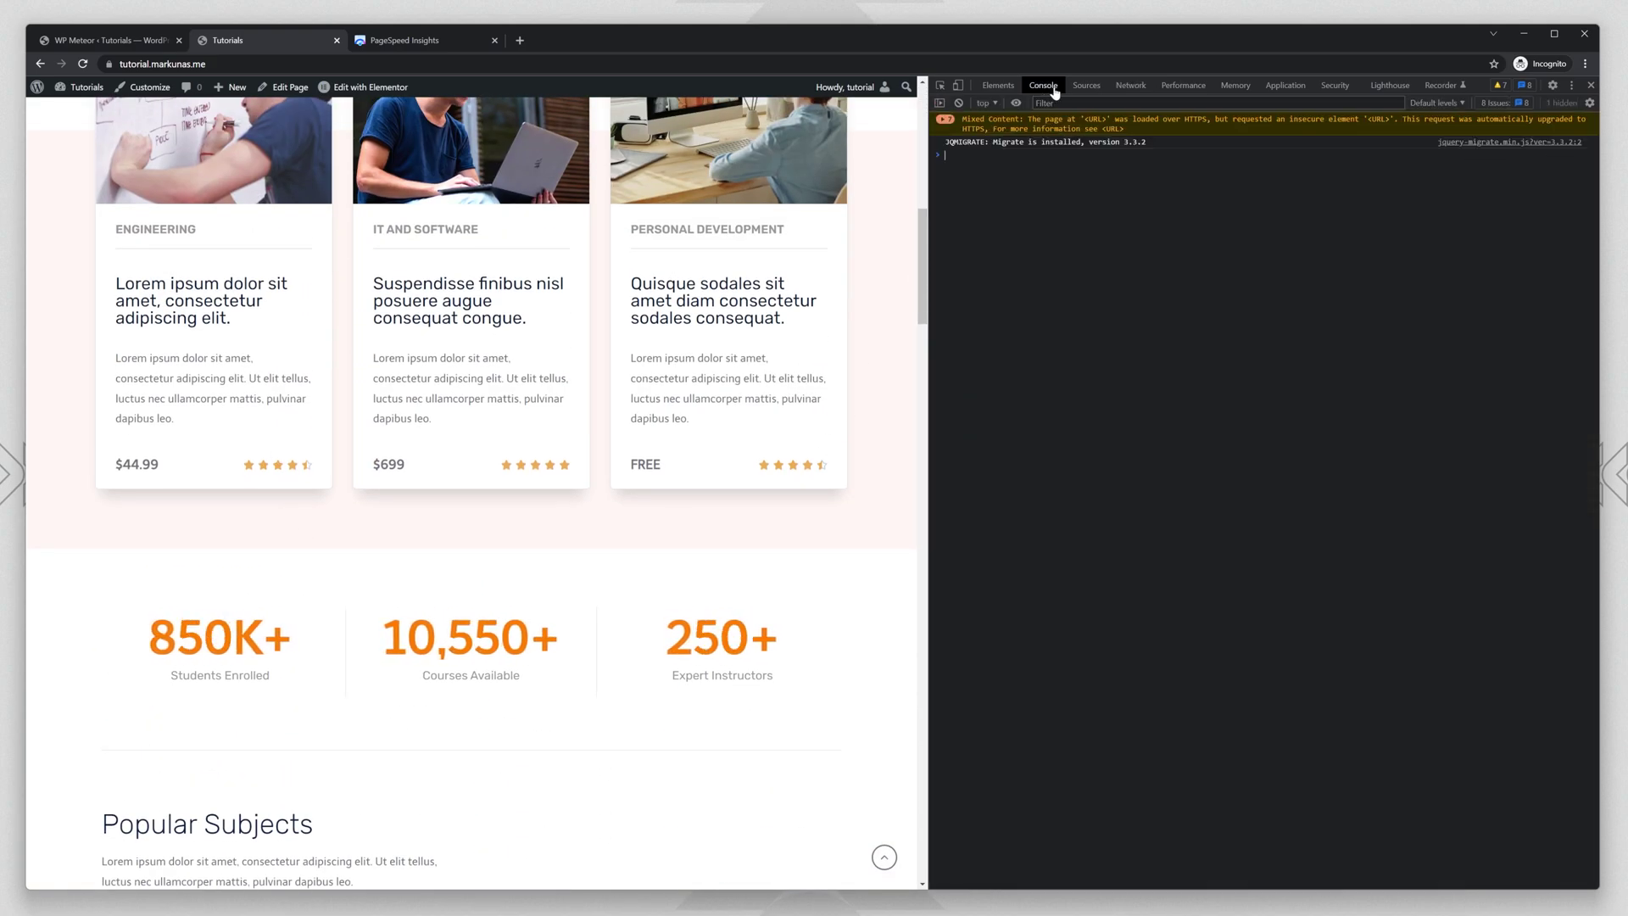
left_click(1130, 84)
scroll(359, 487, "up", 10)
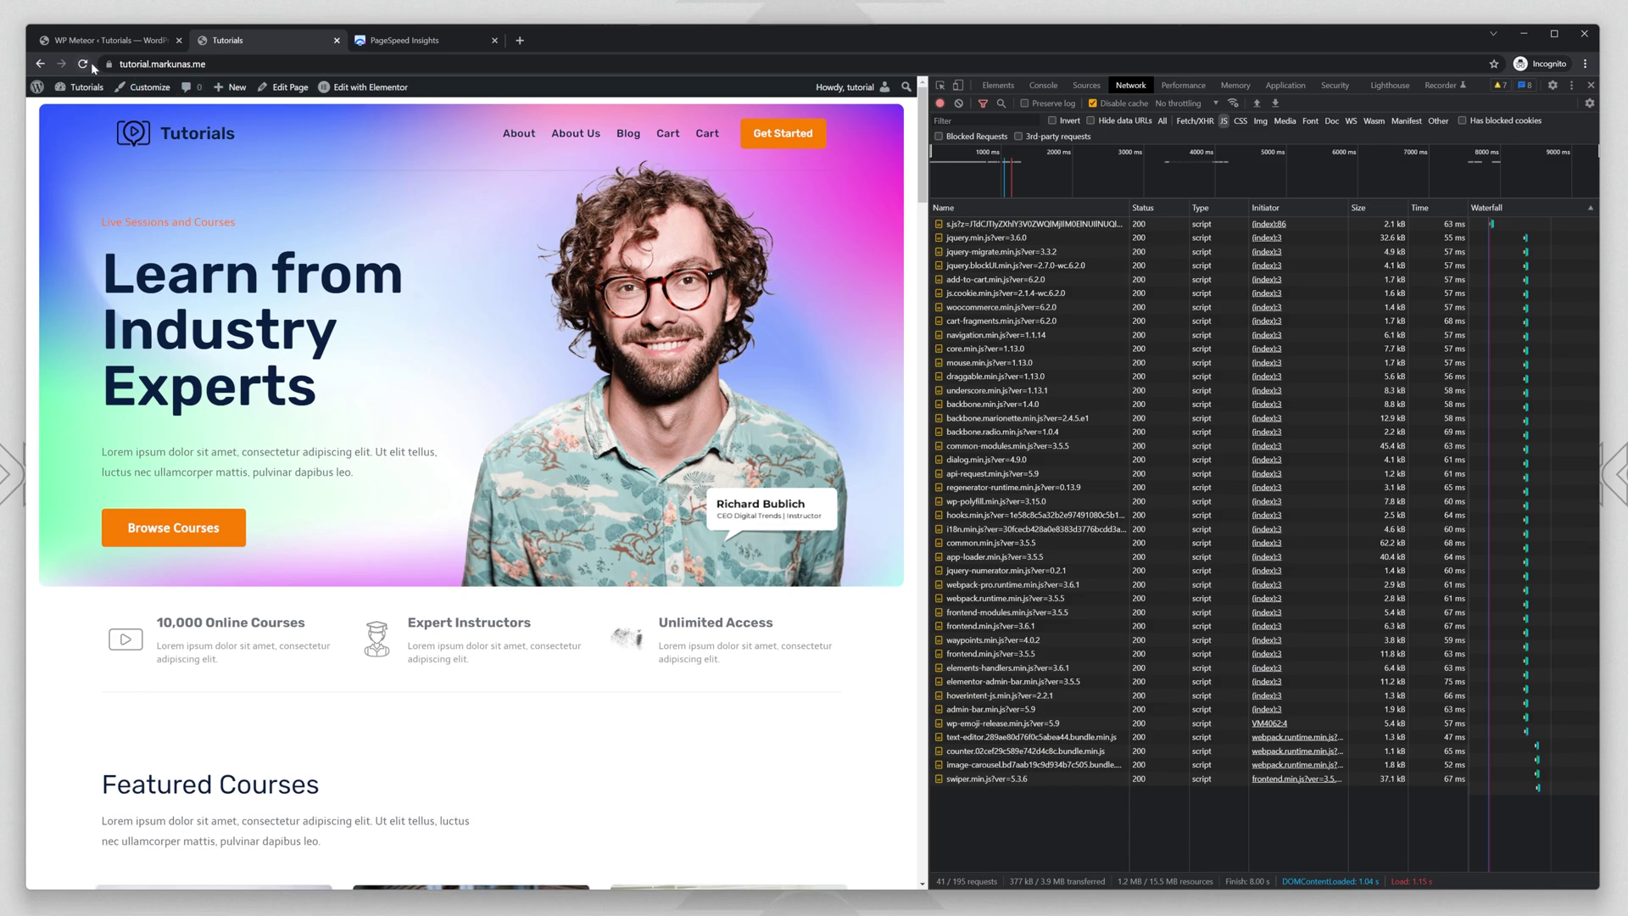
left_click(83, 64)
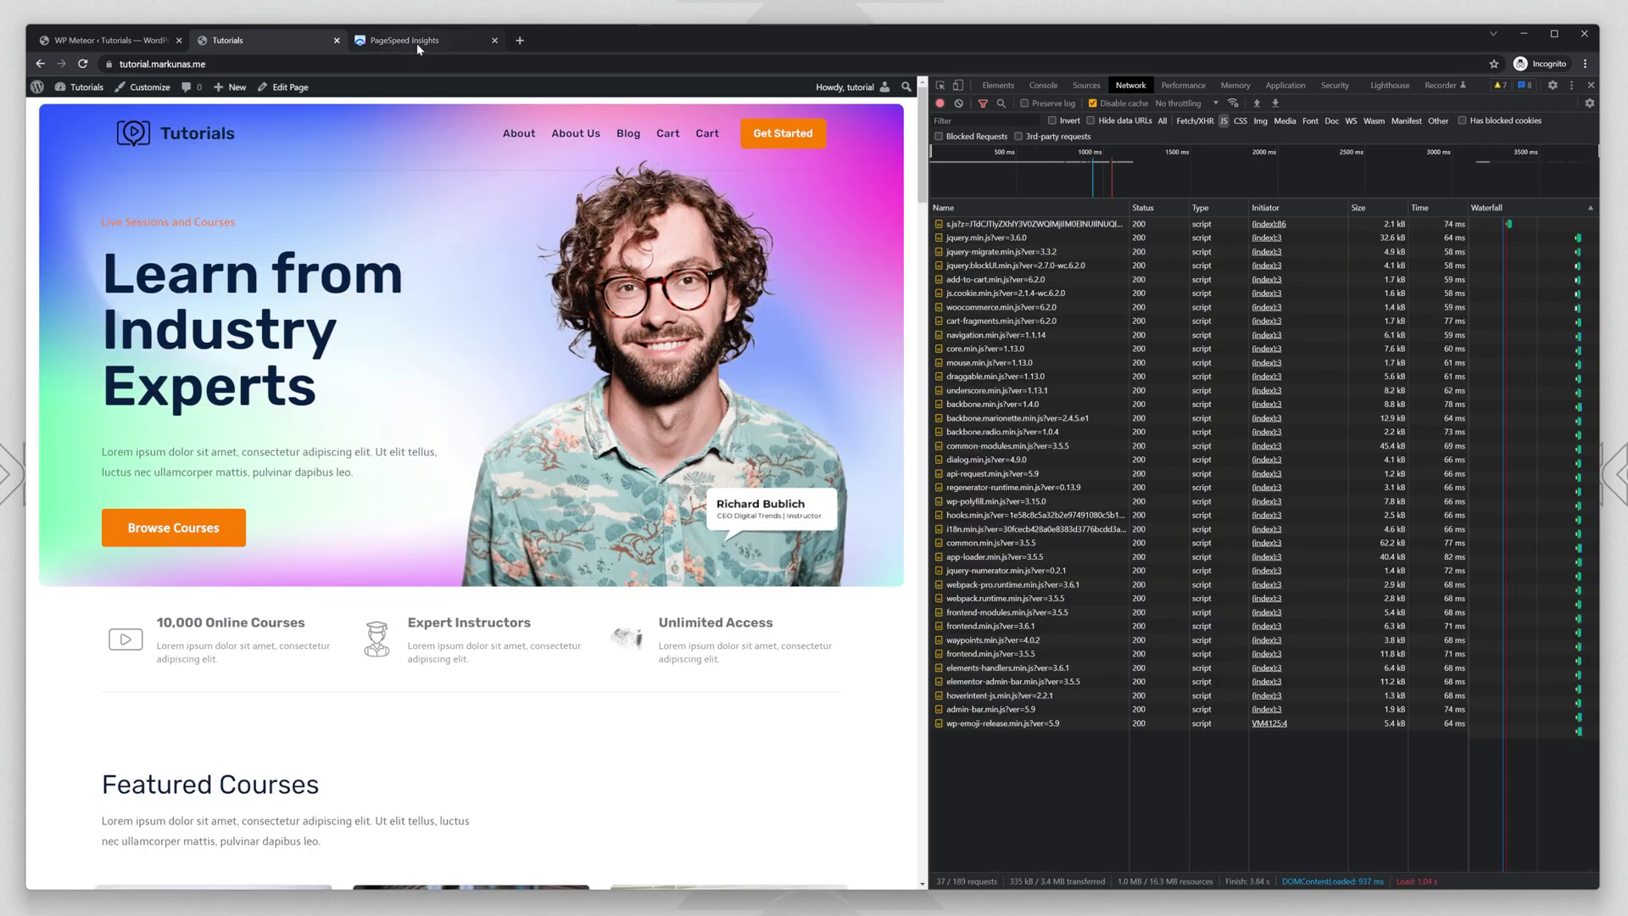
Paste the site URL into a new PageSpeed Insights tab and run a fresh analysis.
left_click(418, 45)
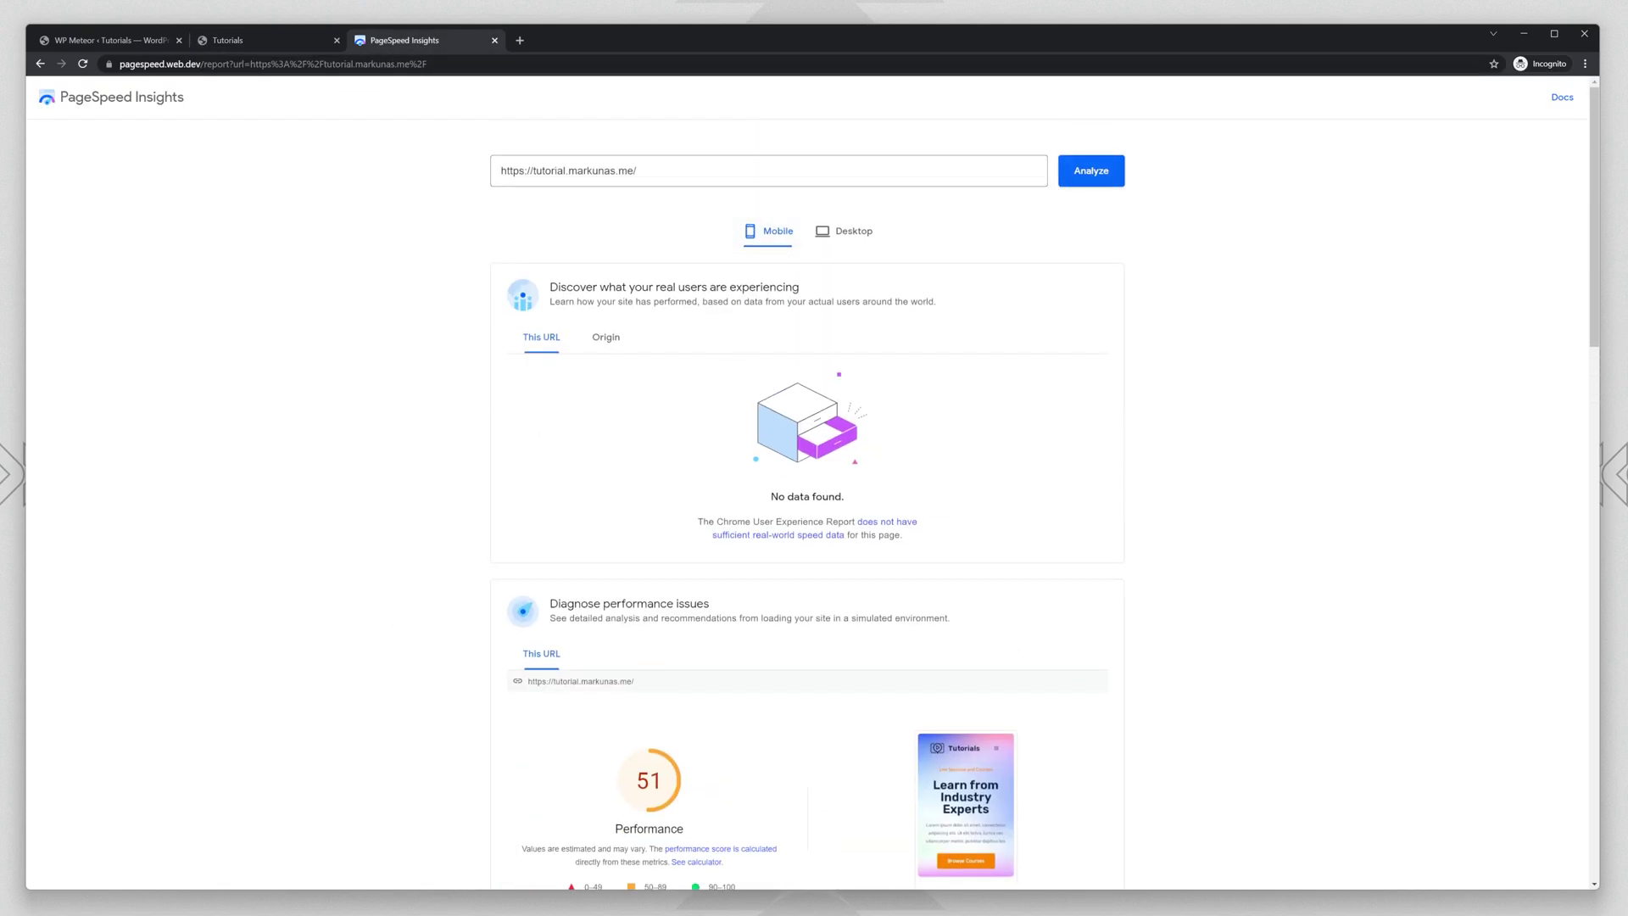
middle_click(119, 99)
triple_click(563, 169)
key("ctrl+c")
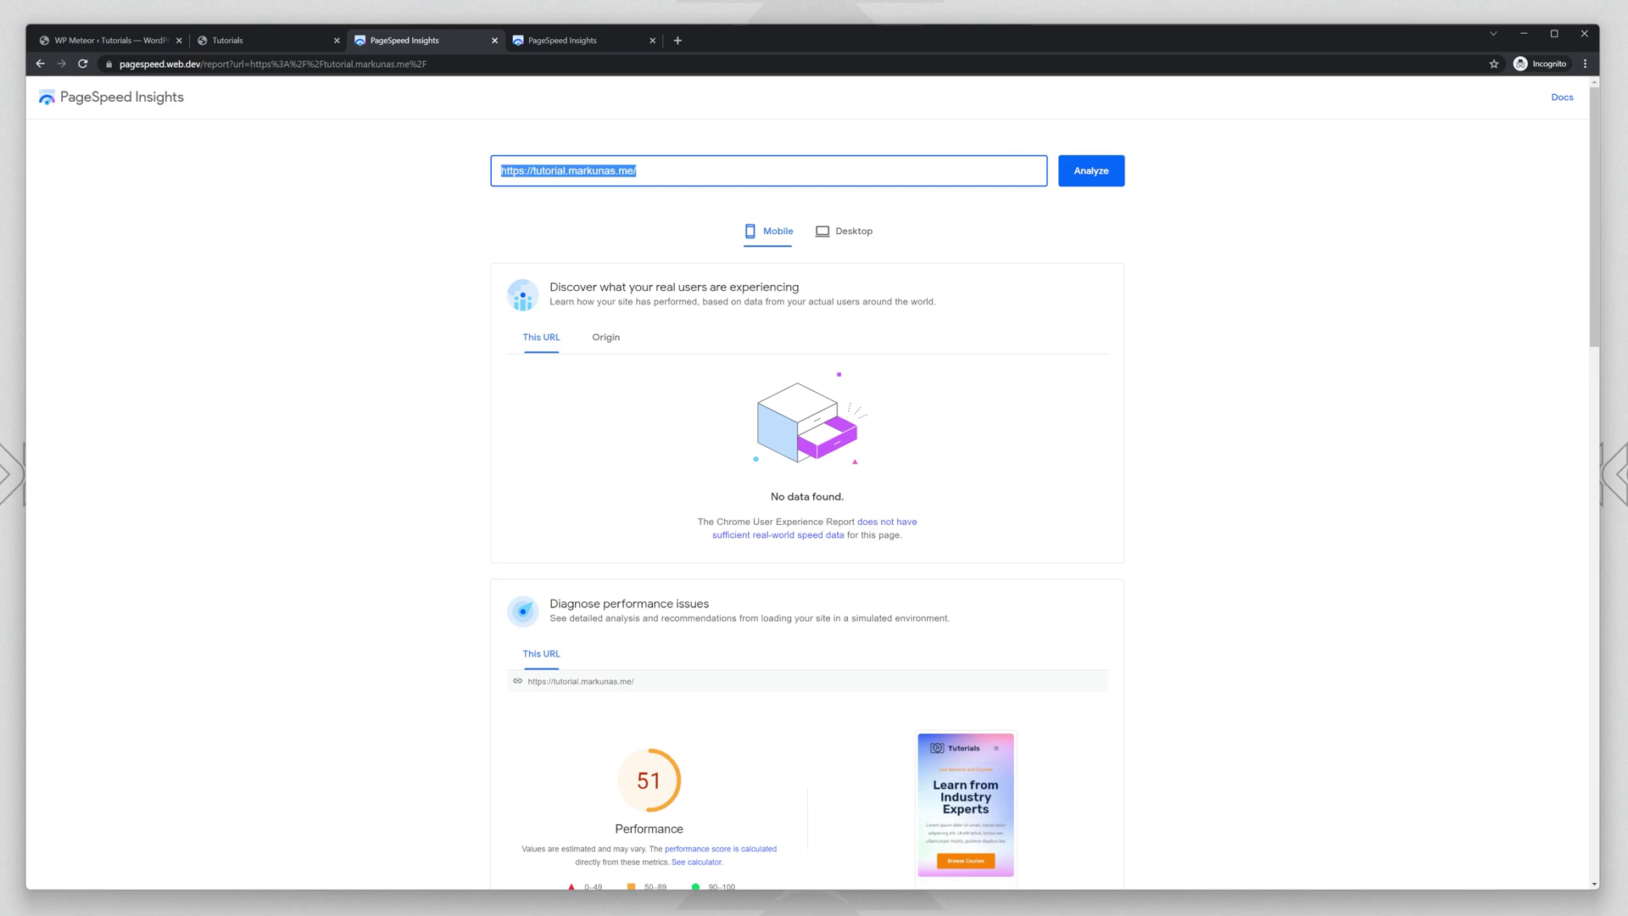
left_click(596, 40)
key("ctrl+v")
left_click(1064, 180)
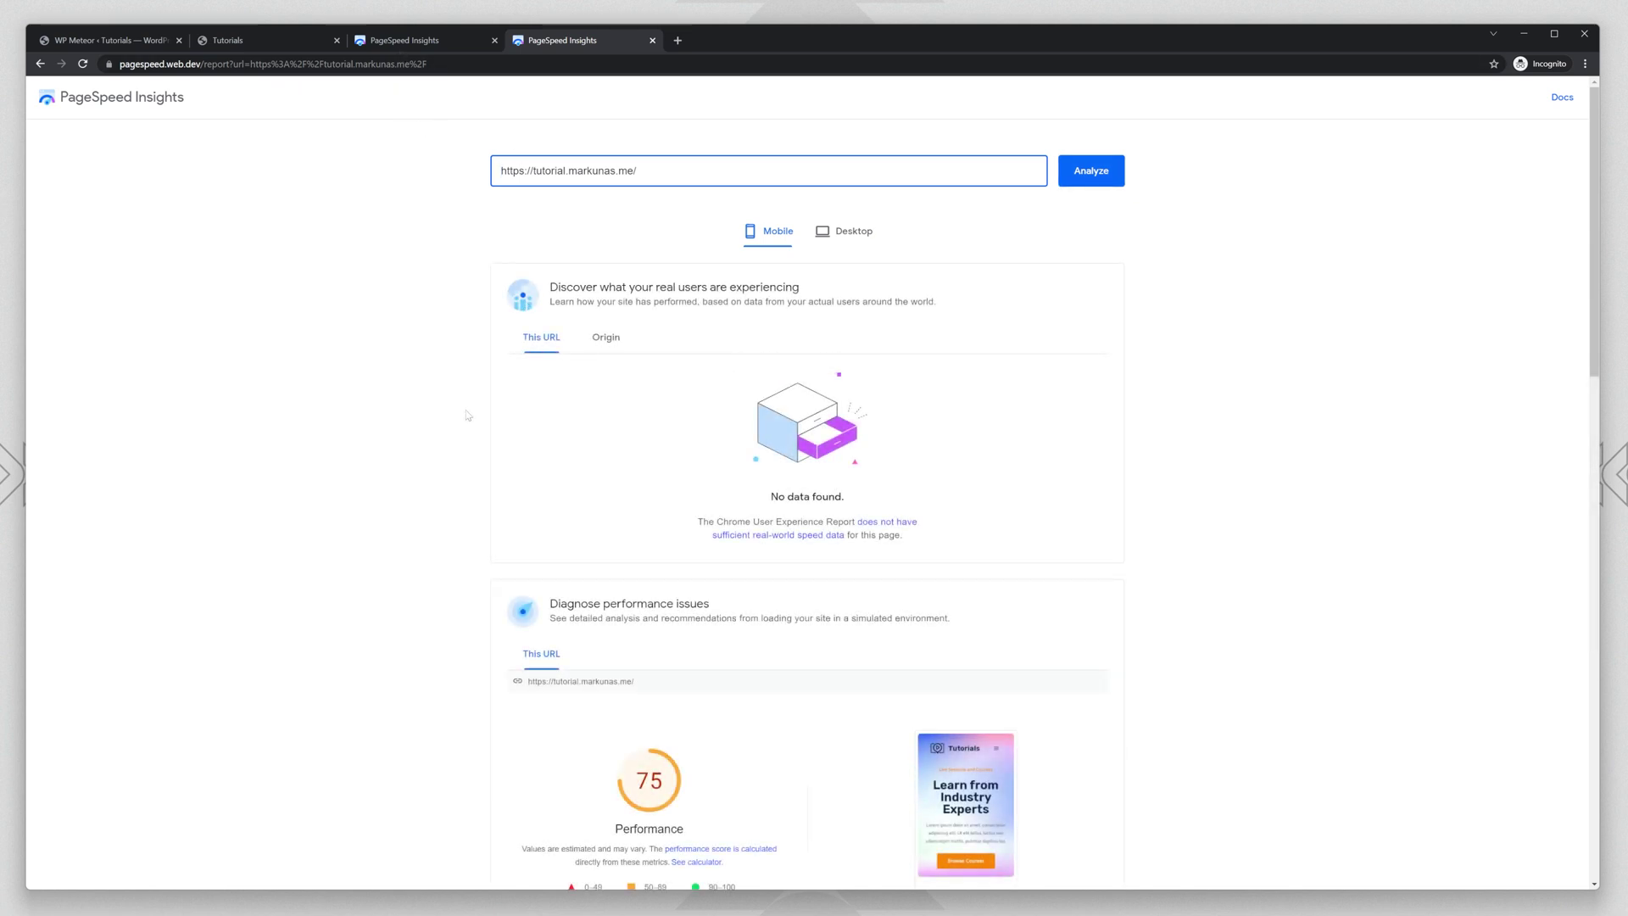
Compare the earlier mobile report scoring 51 with the new one scoring 75.
scroll(453, 433, "down", 1)
scroll(454, 432, "down", 3)
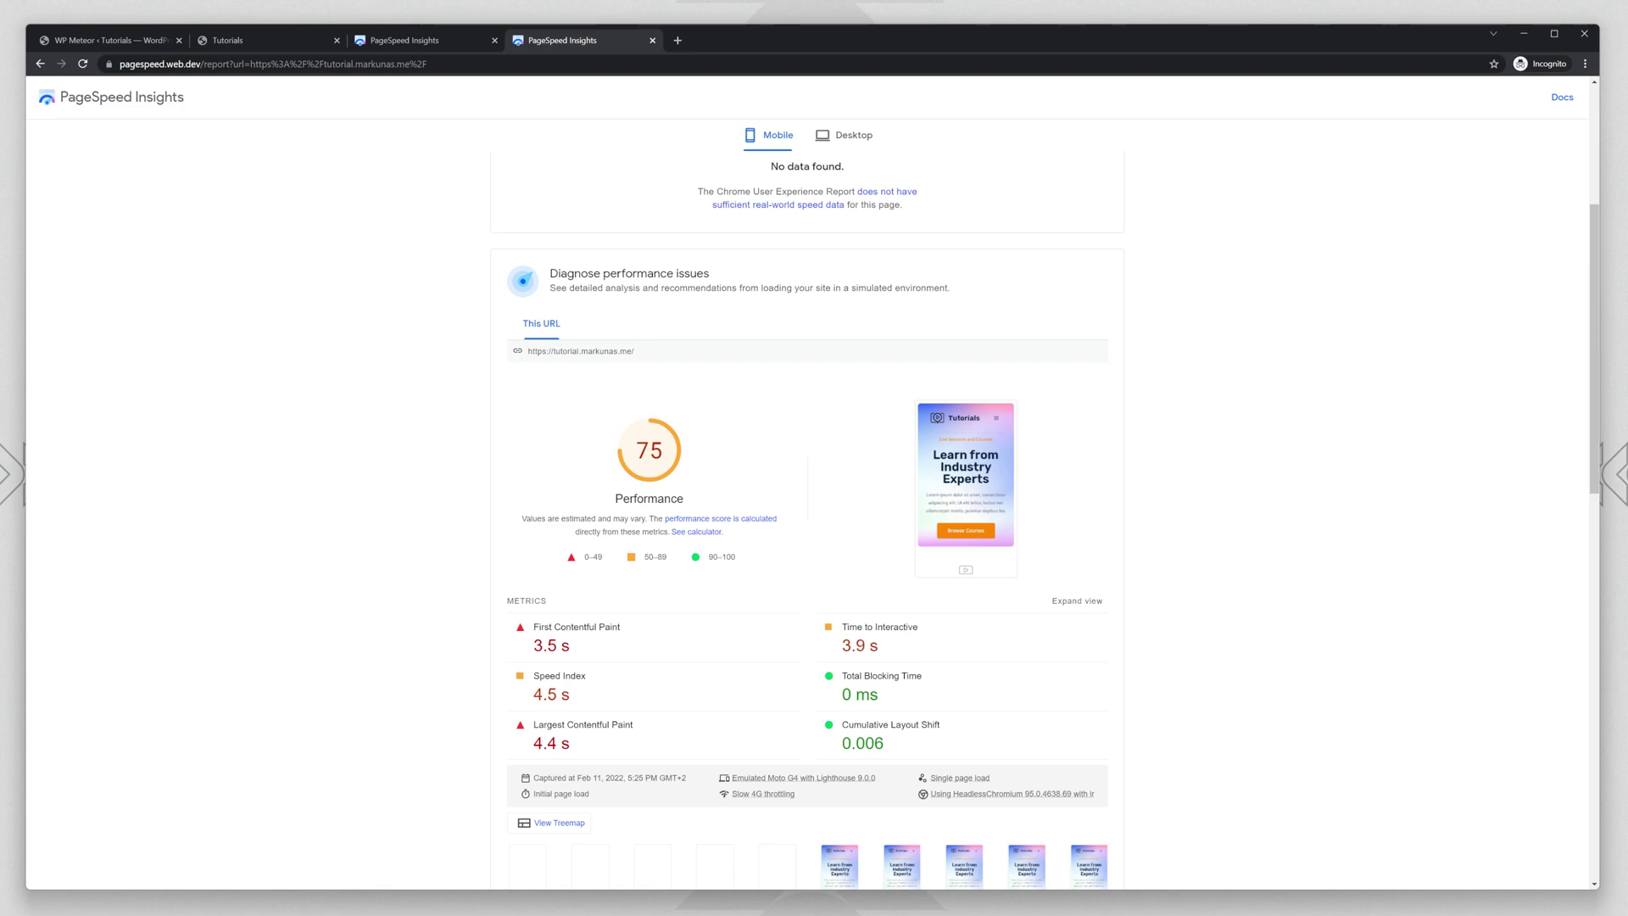
left_click(428, 40)
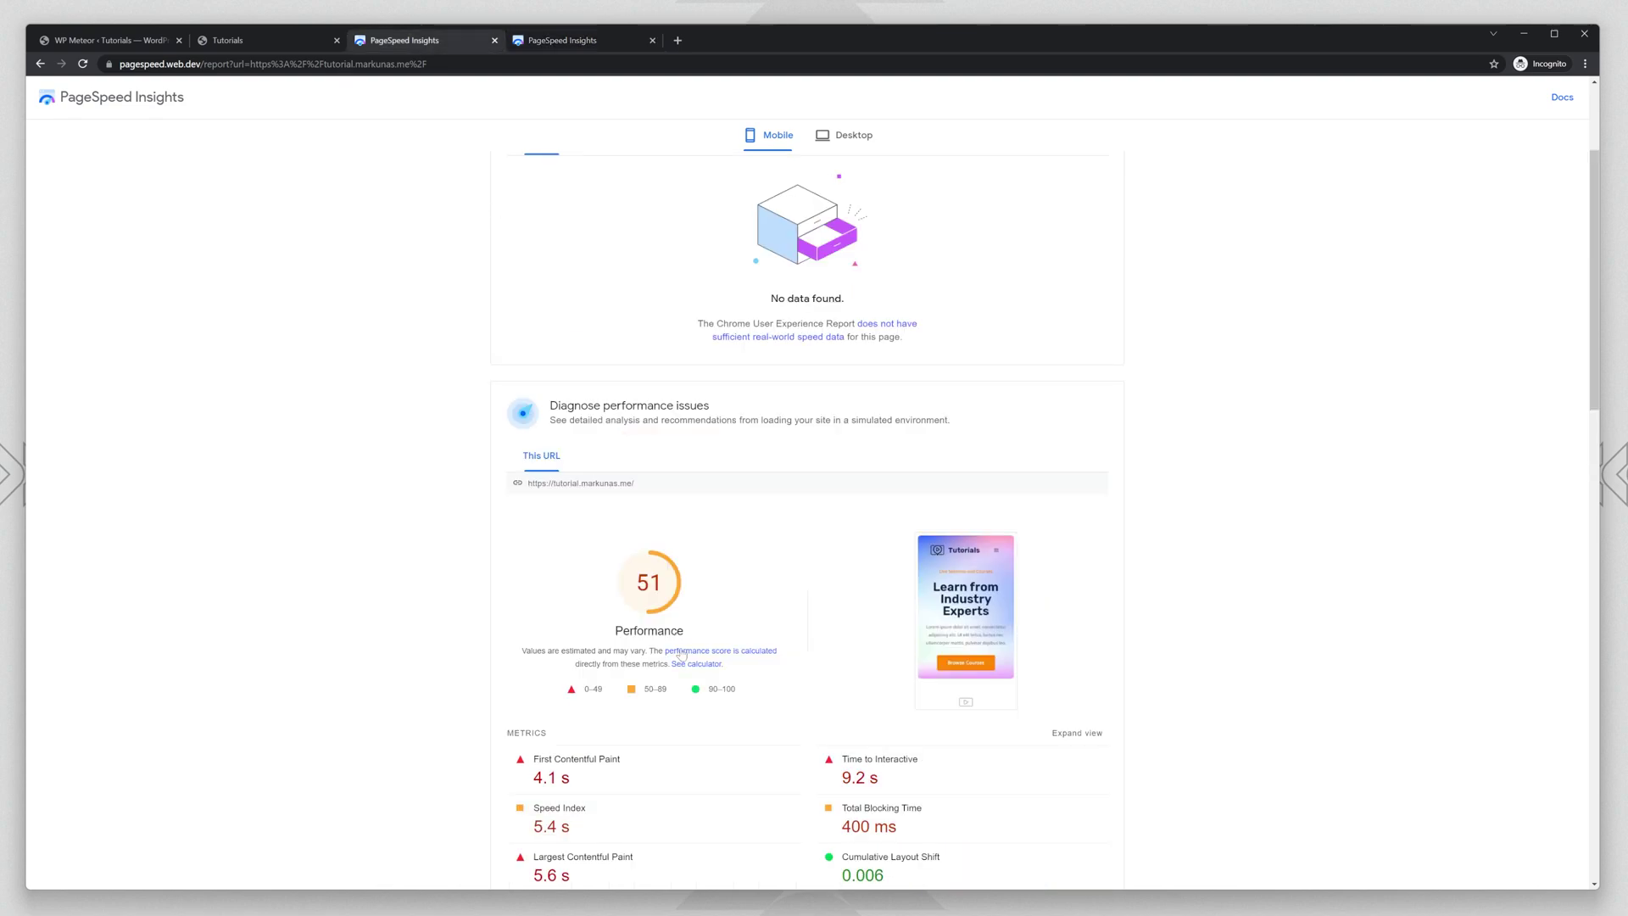
key("ctrl+Tab")
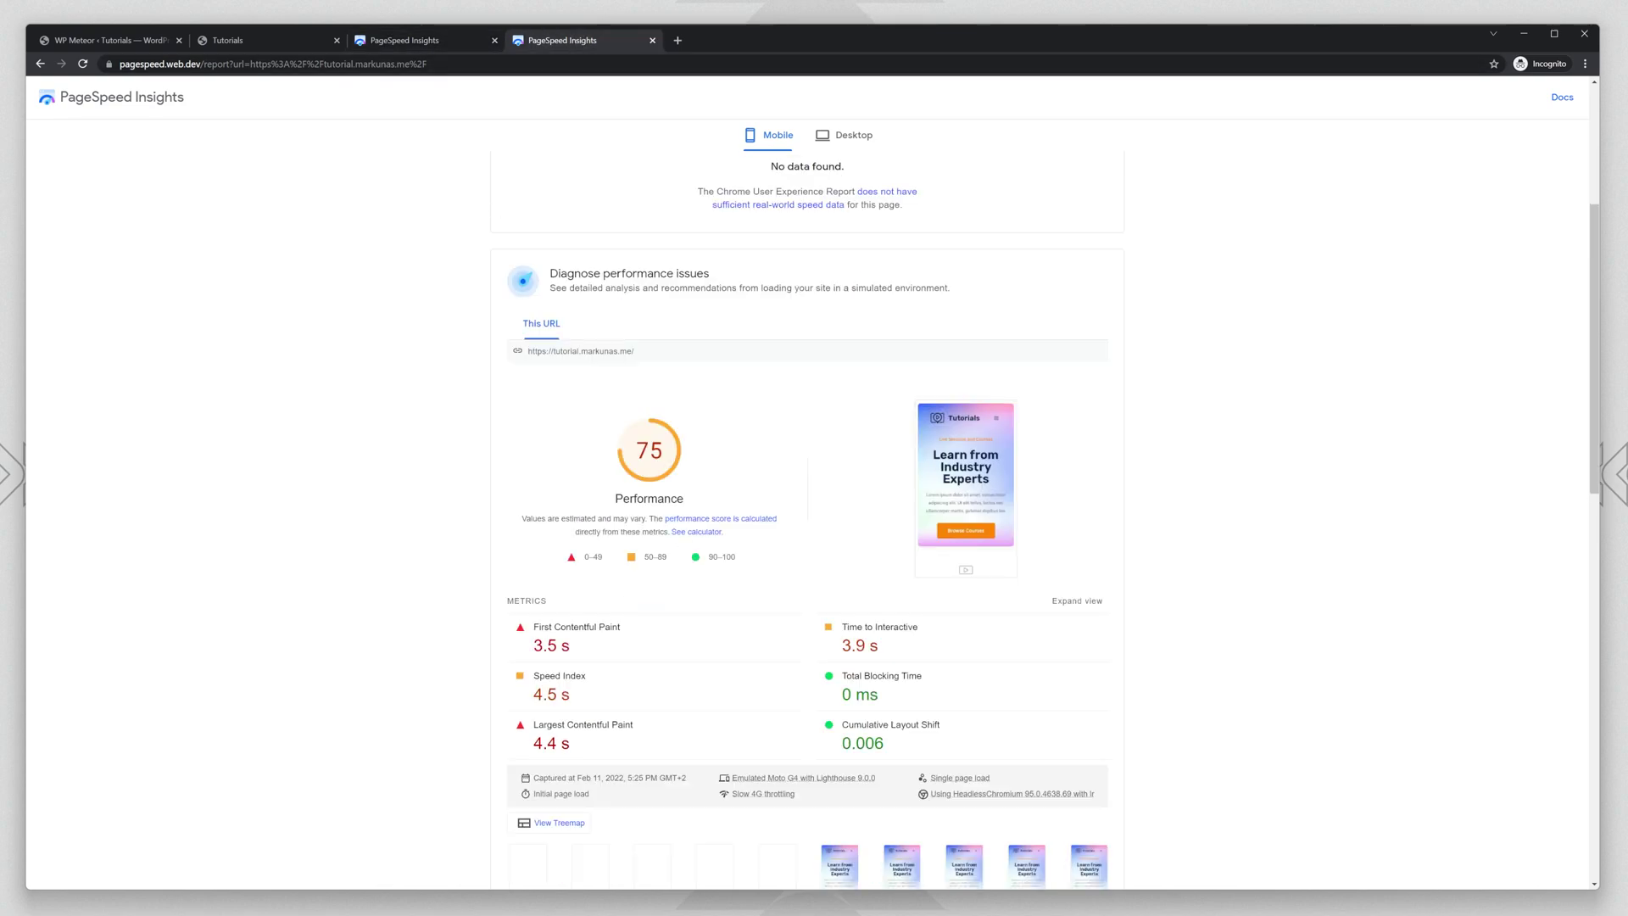
scroll(356, 428, "down", 6)
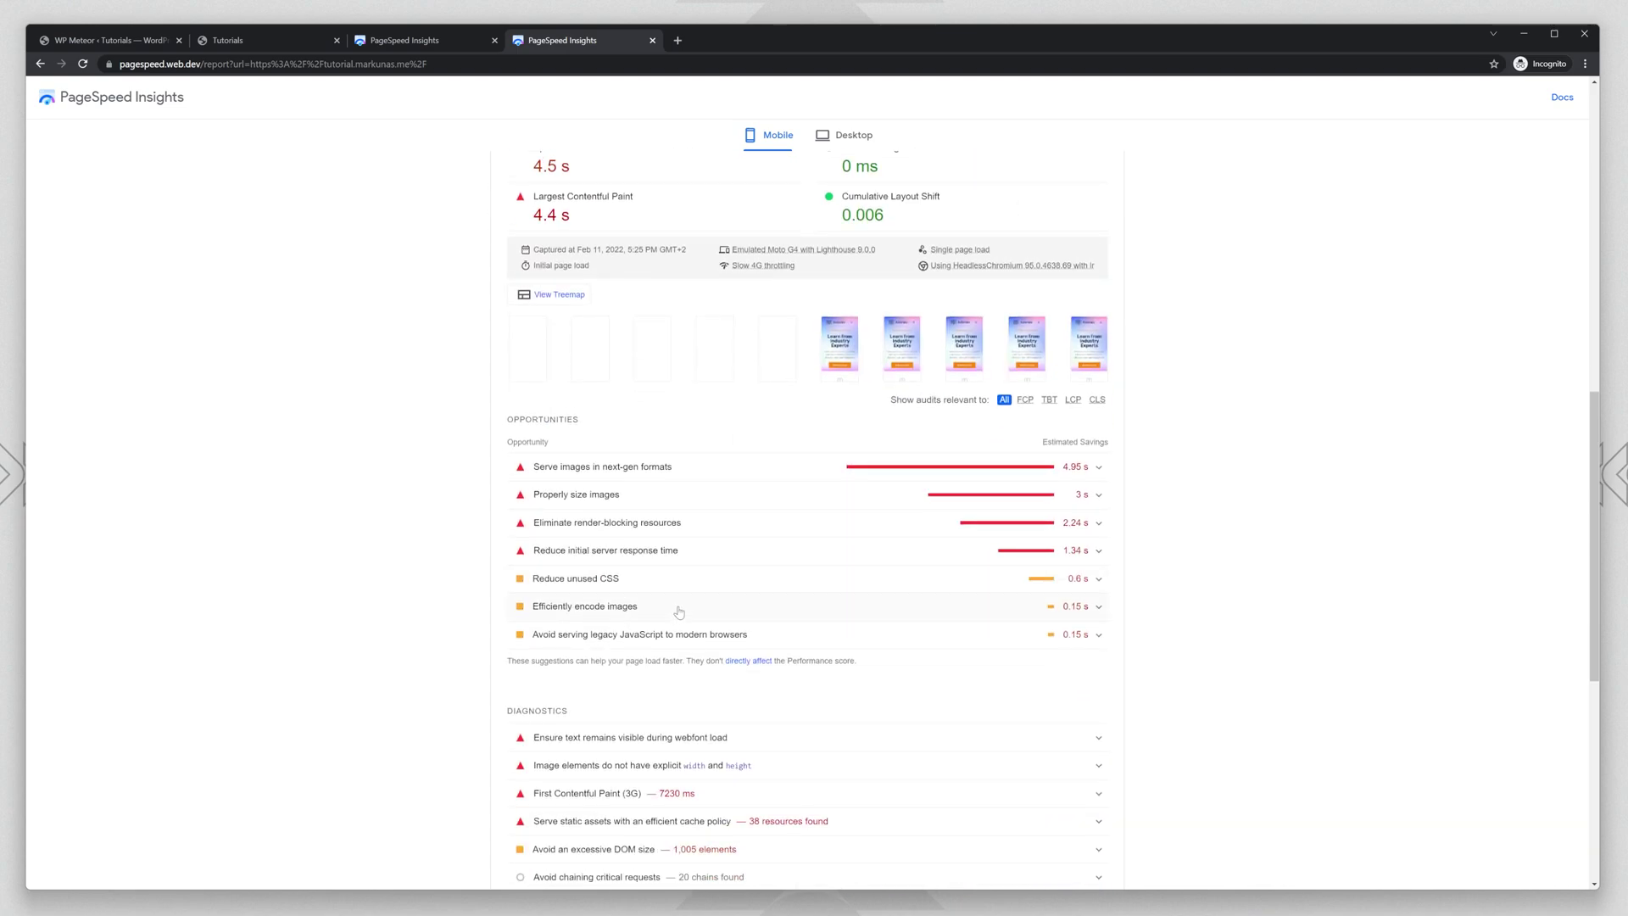
scroll(678, 619, "down", 3)
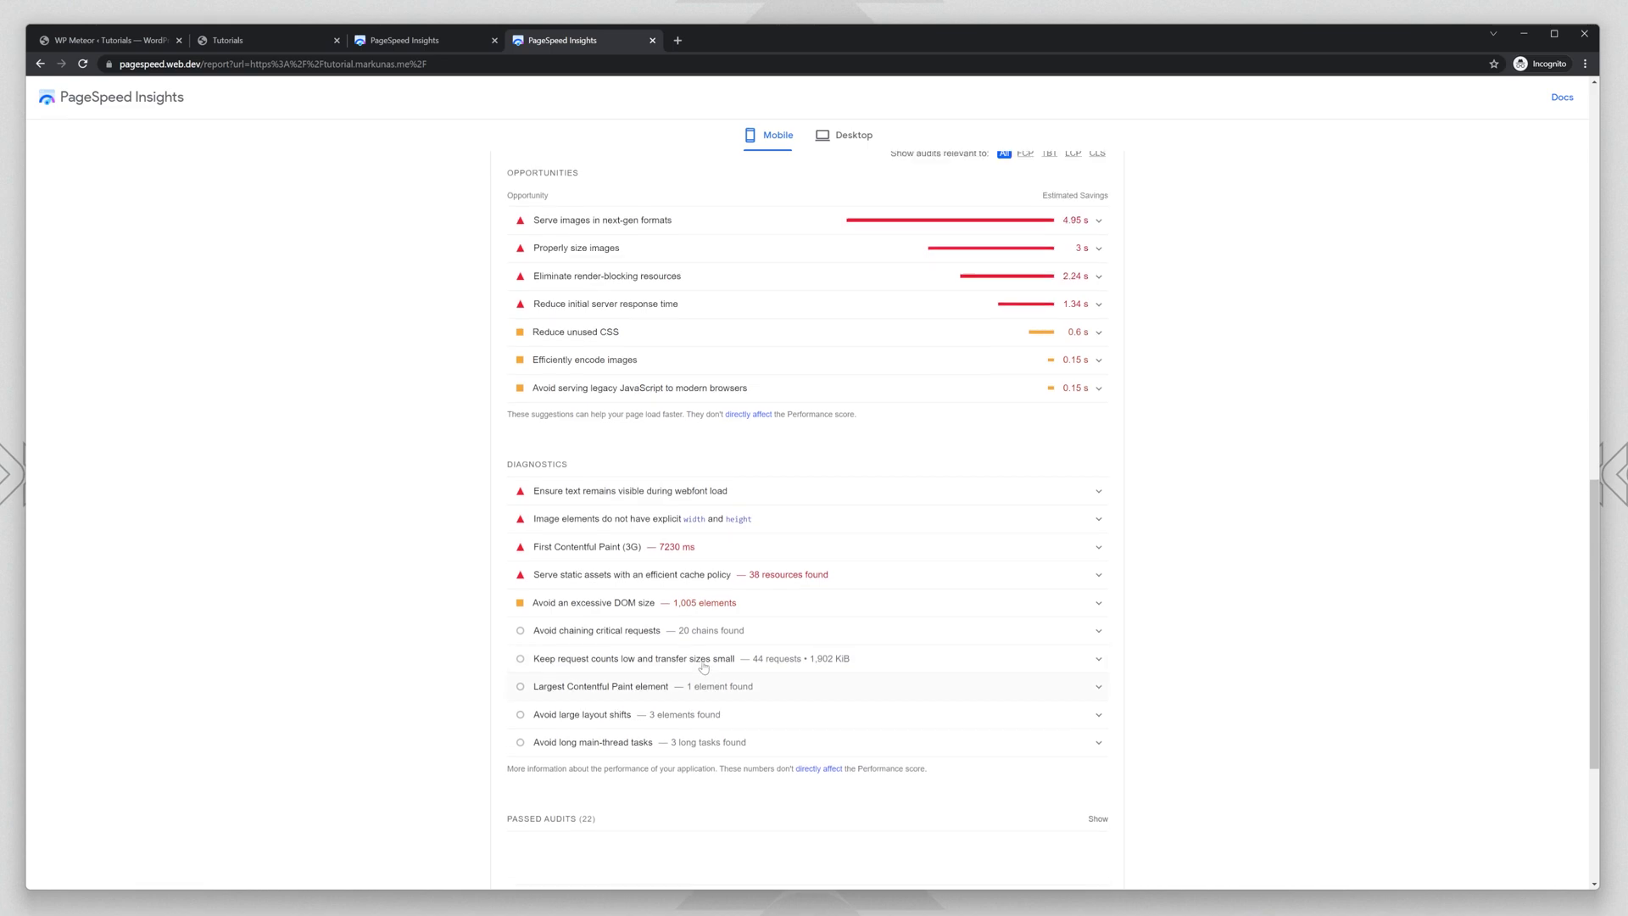
scroll(690, 644, "up", 2)
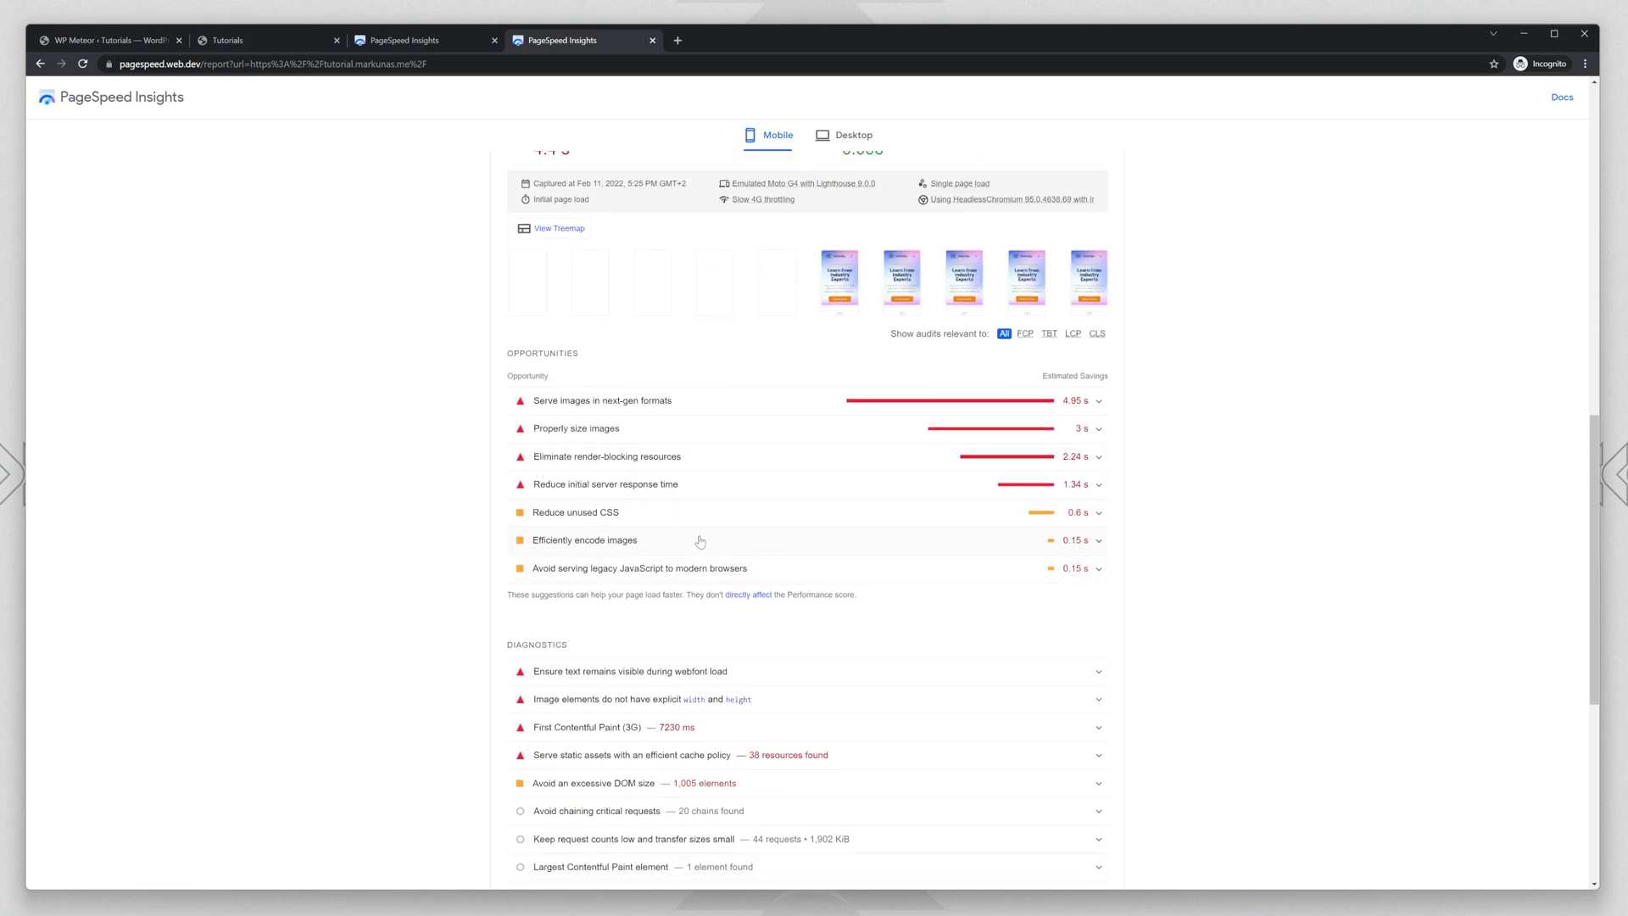
scroll(657, 509, "up", 2)
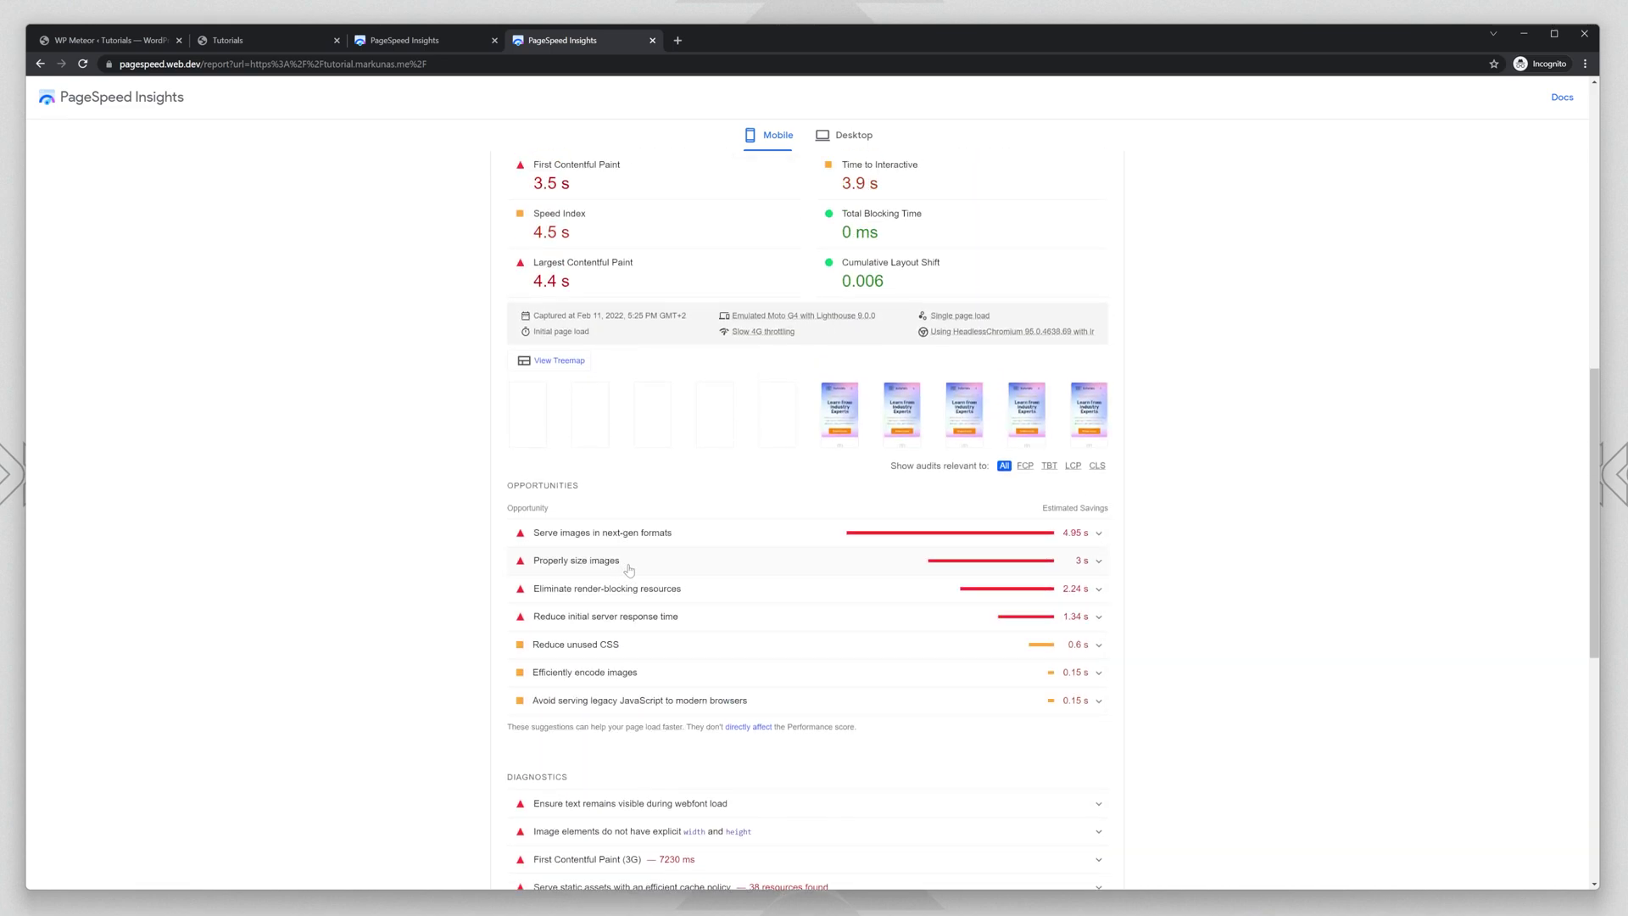
scroll(623, 573, "up", 8)
Check the desktop performance score of 48, then return to the mobile results.
left_click(843, 135)
scroll(680, 432, "down", 7)
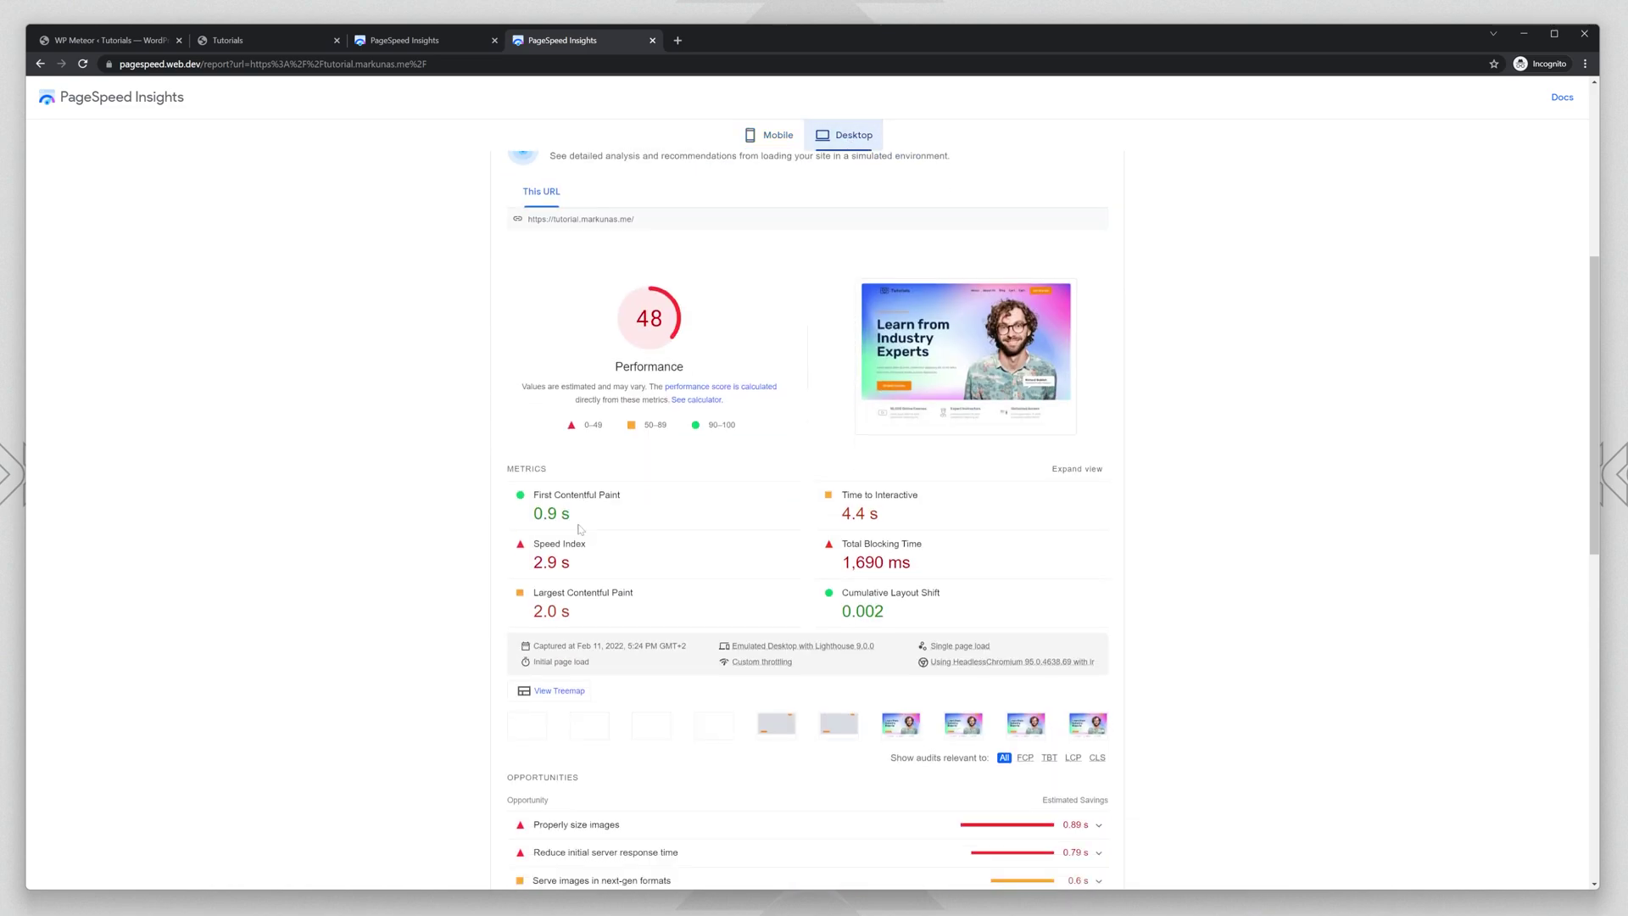
scroll(631, 472, "up", 3)
scroll(631, 473, "down", 4)
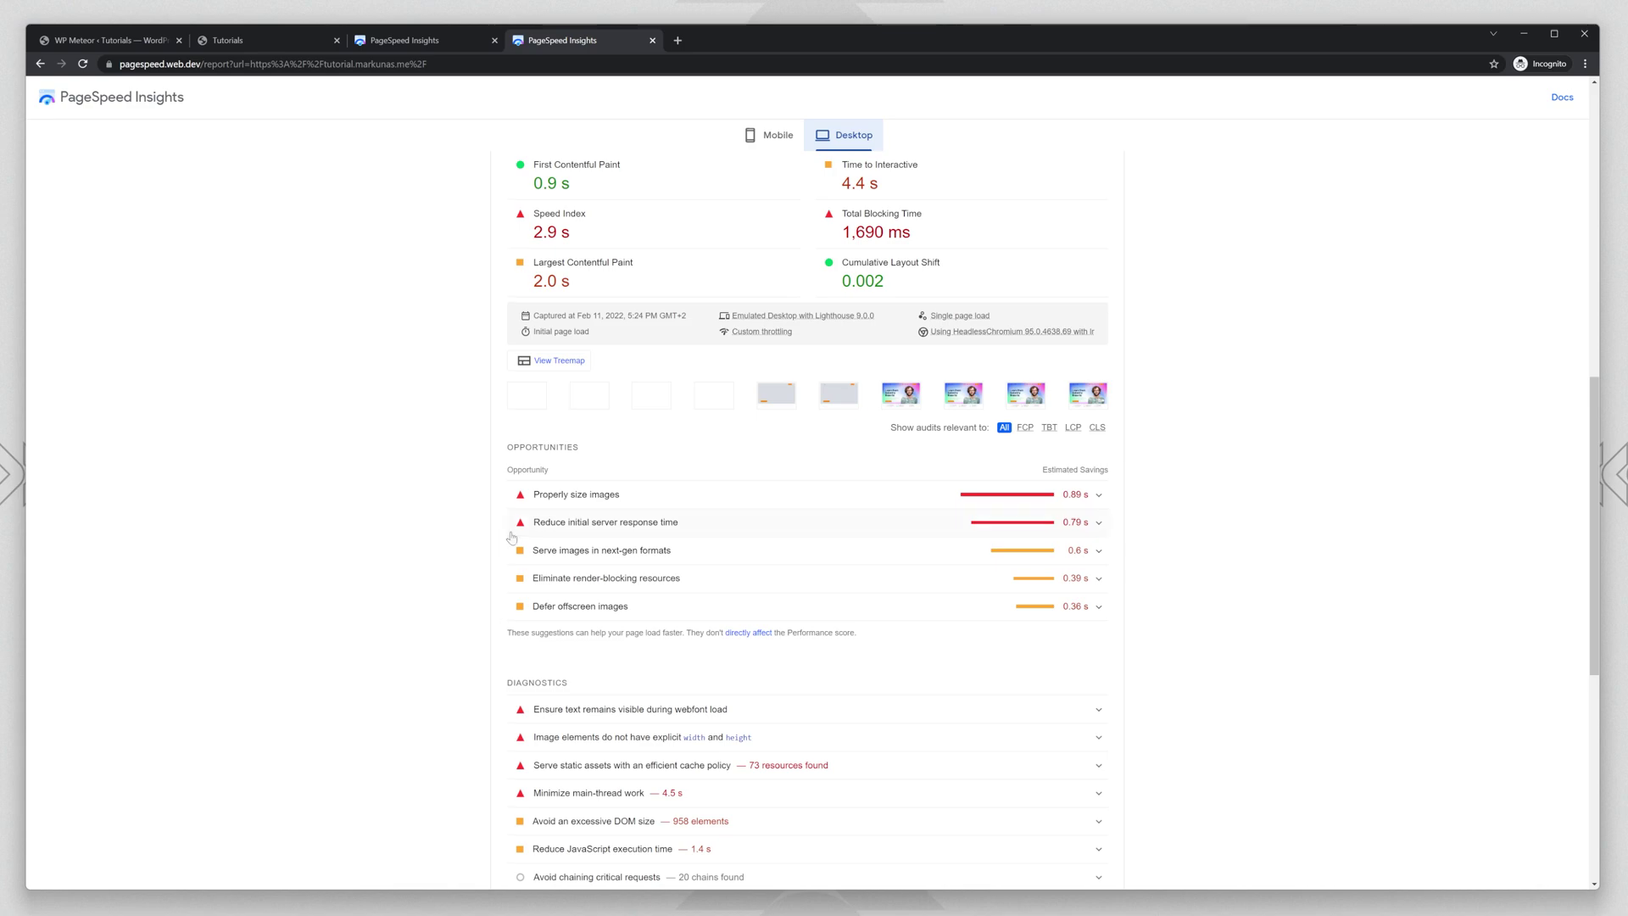
scroll(628, 592, "down", 2)
scroll(593, 585, "up", 2)
scroll(575, 581, "up", 10)
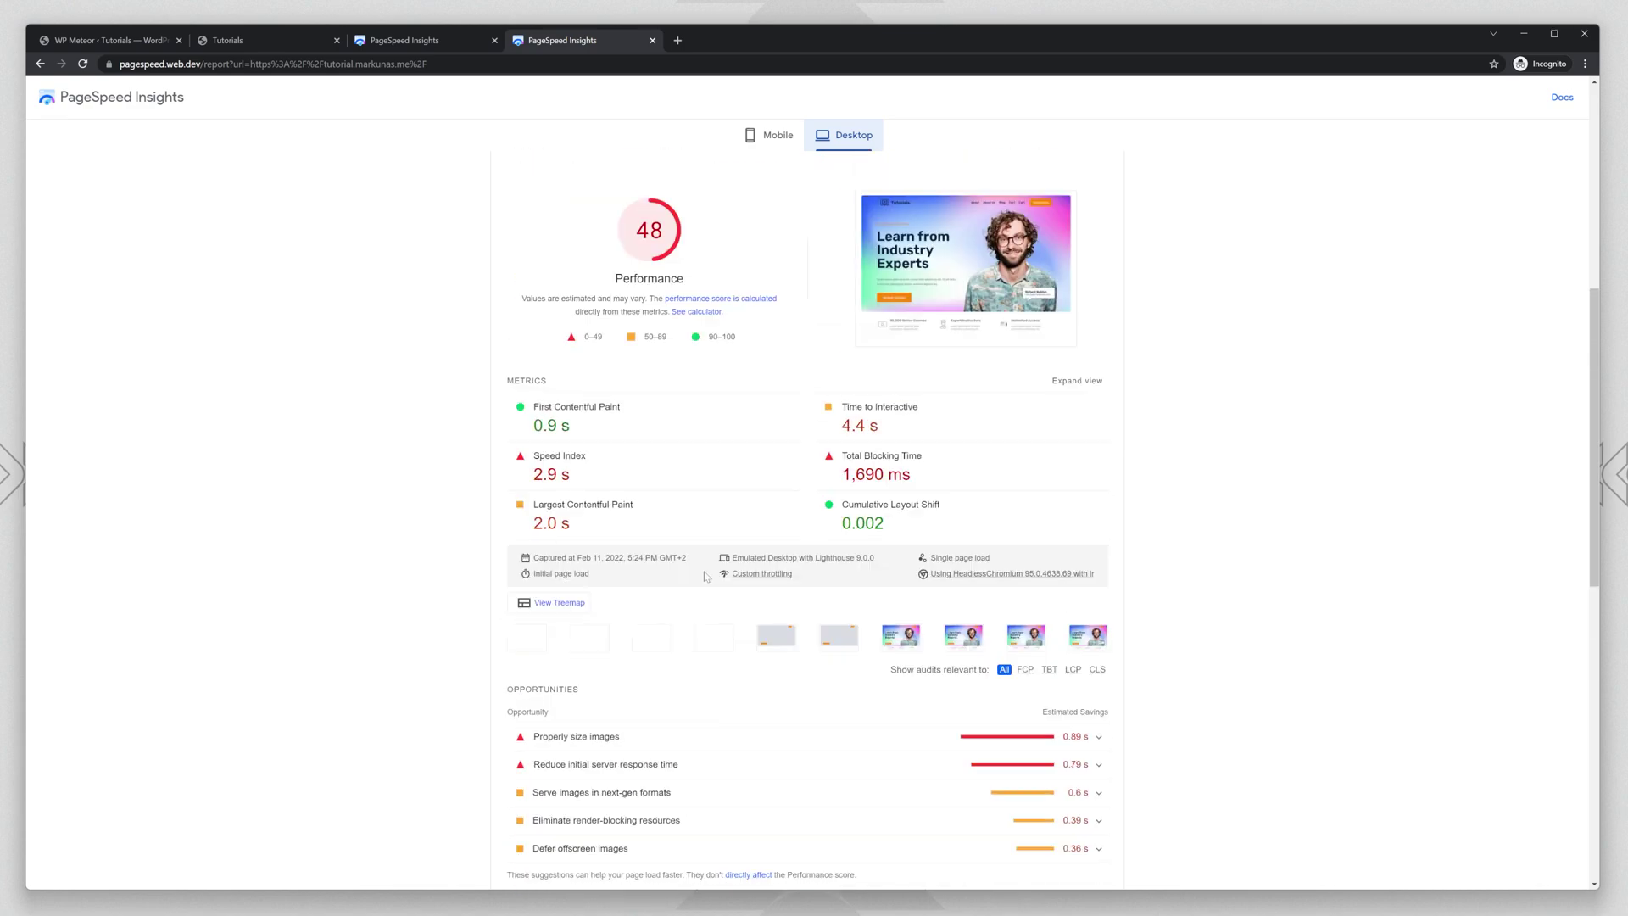
left_click(767, 231)
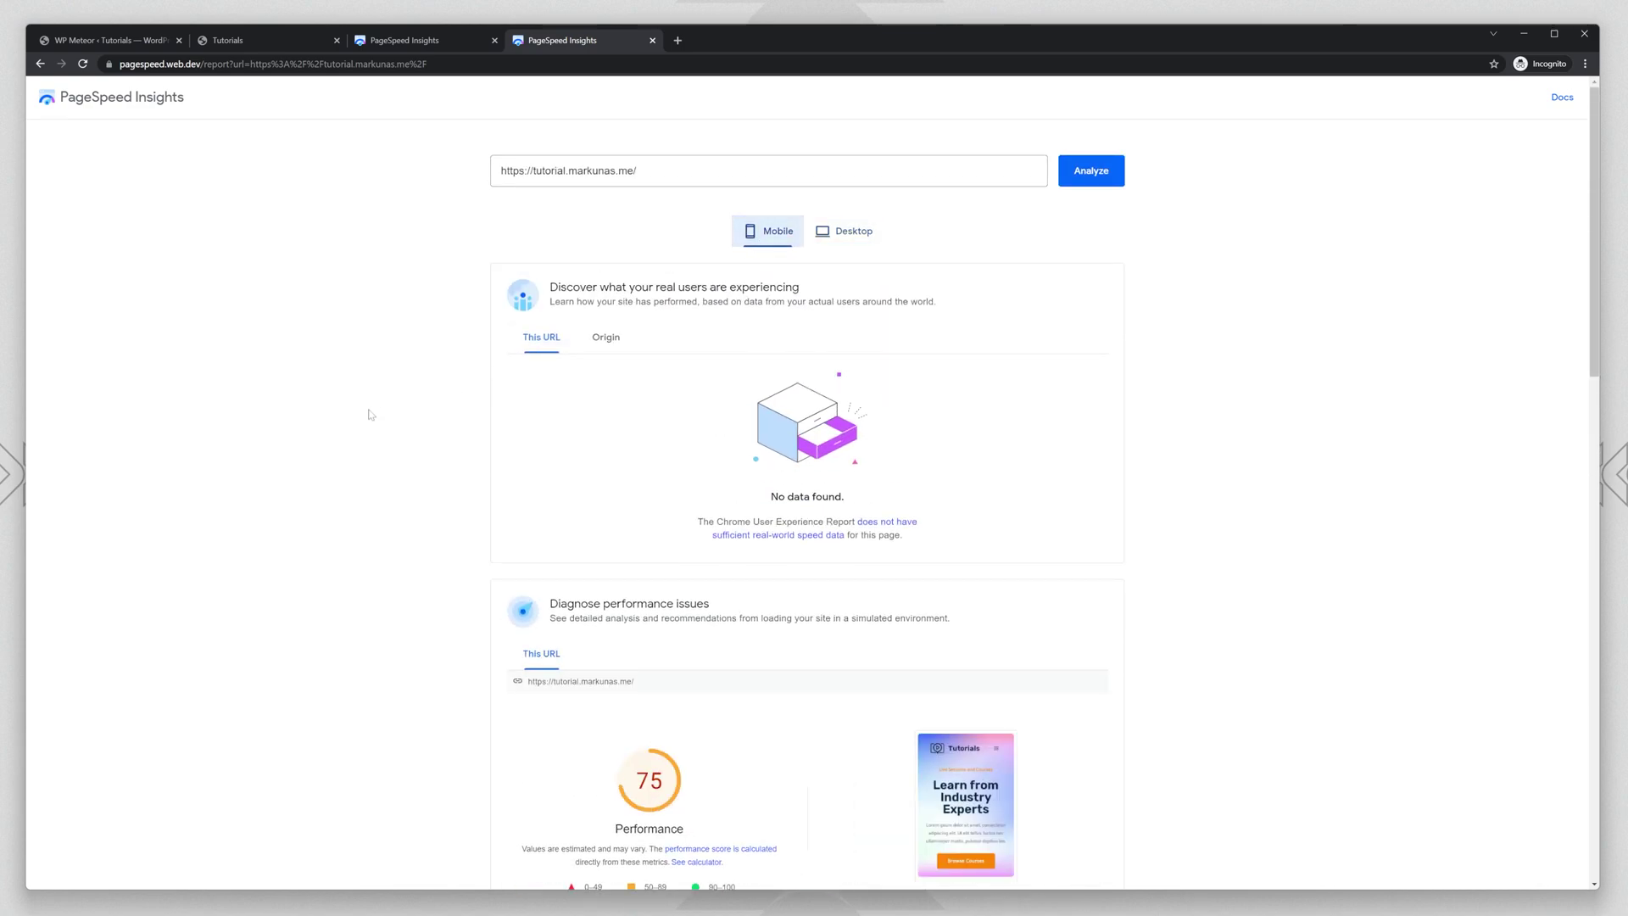
Reload the Tutorials homepage and watch scripts grow from 1 of 57 to 37 of 153 requests after interaction.
left_click(257, 40)
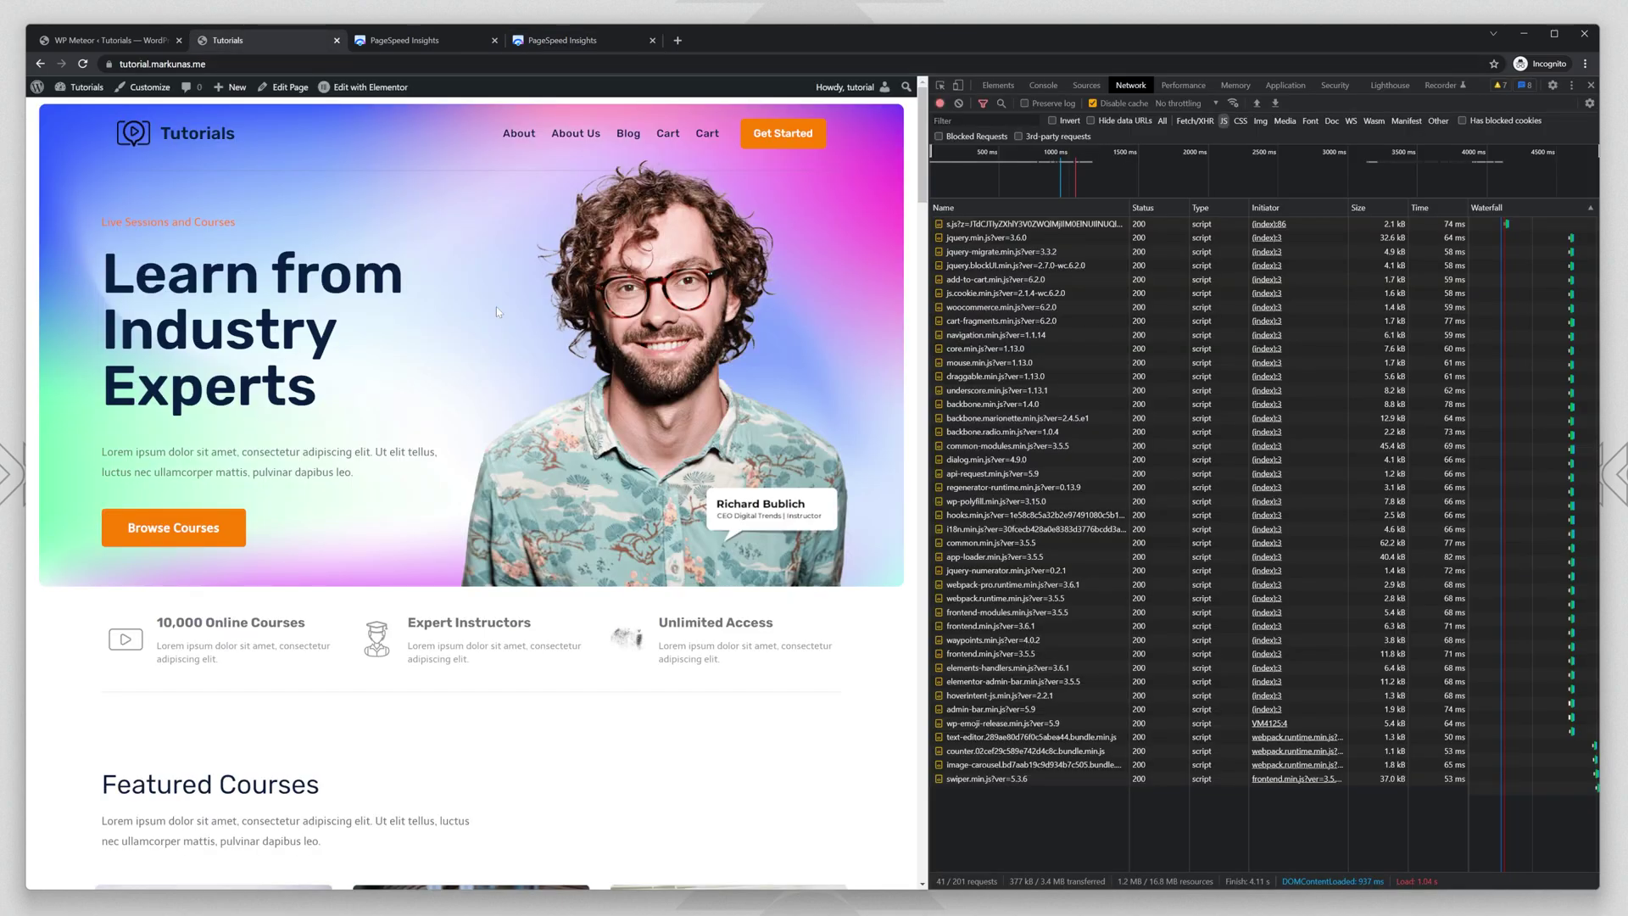
right_click(600, 404)
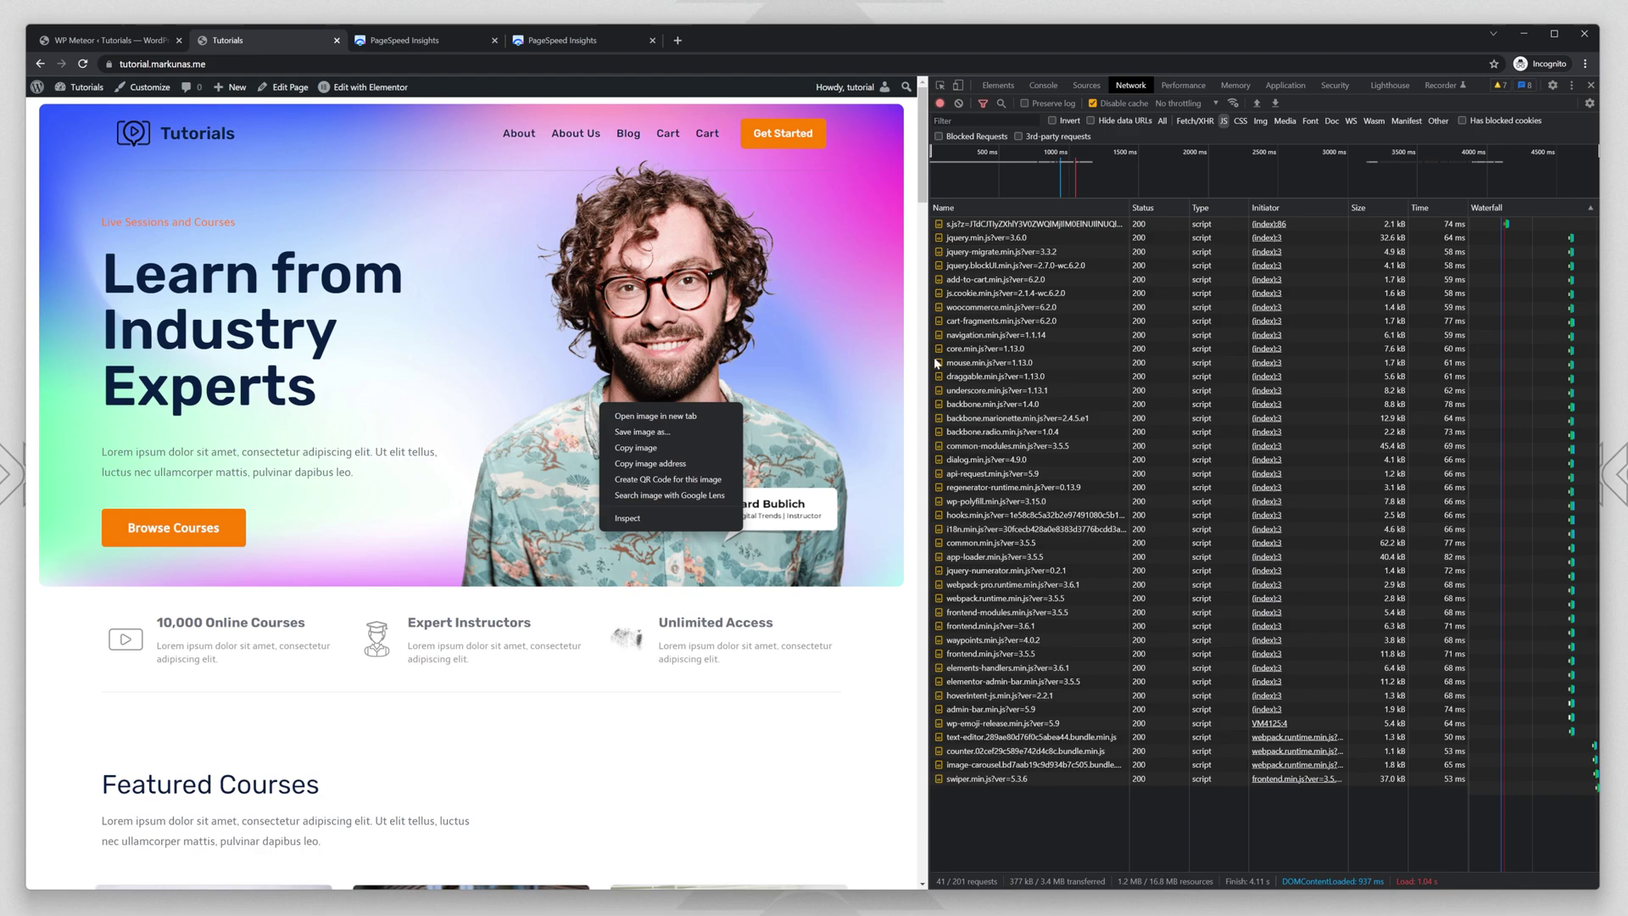
left_click(1070, 842)
key("F5")
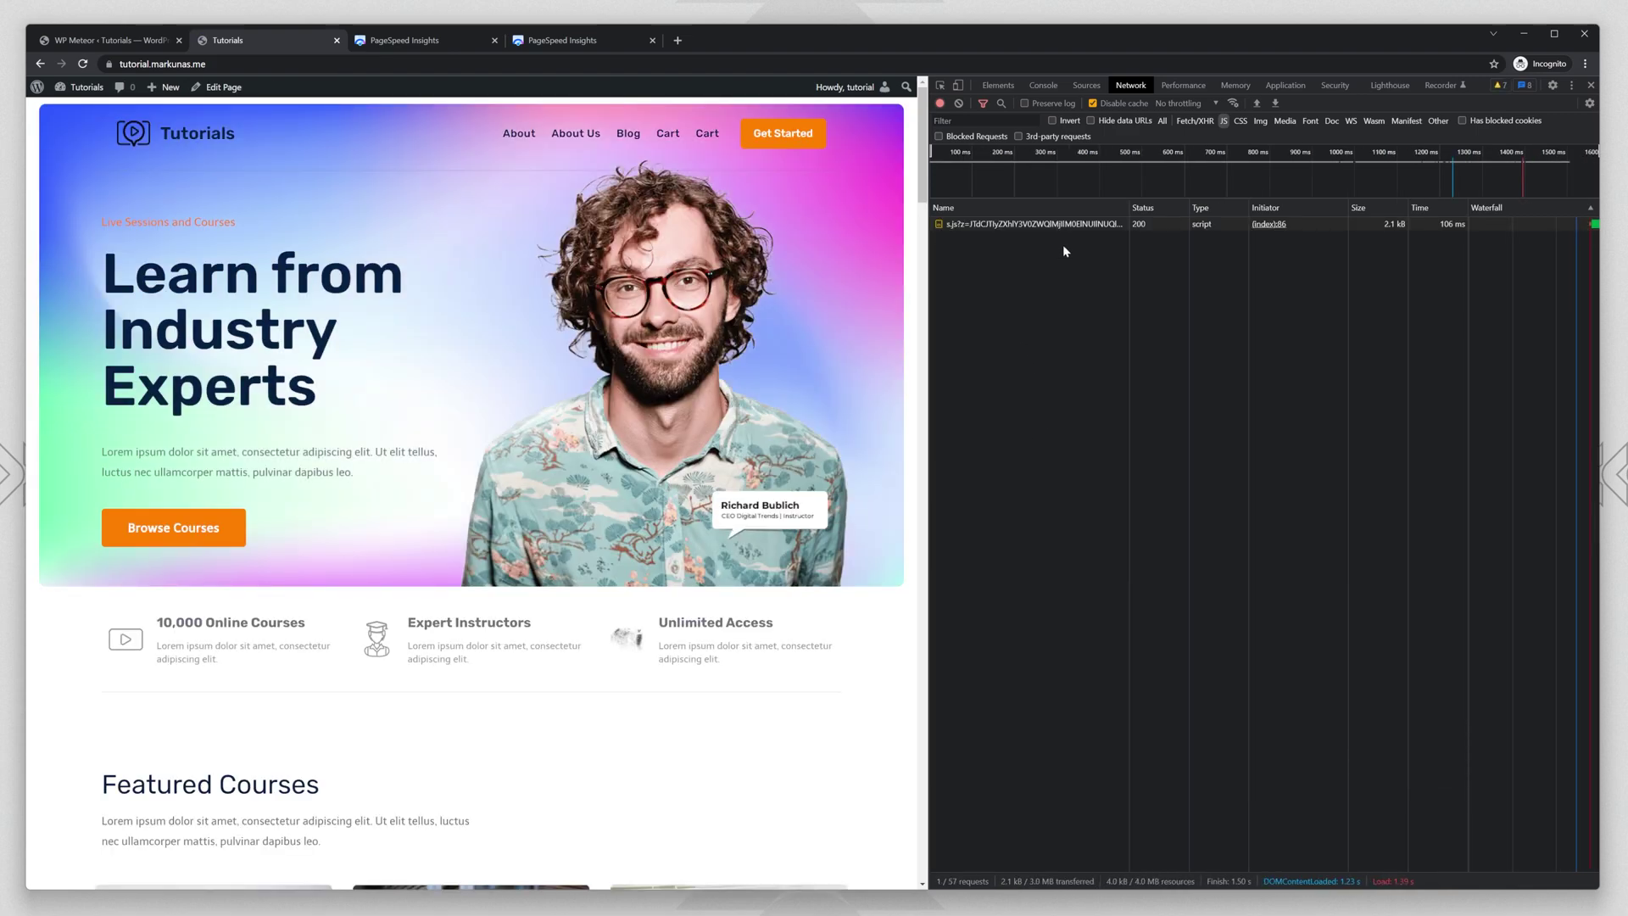
left_click(1058, 87)
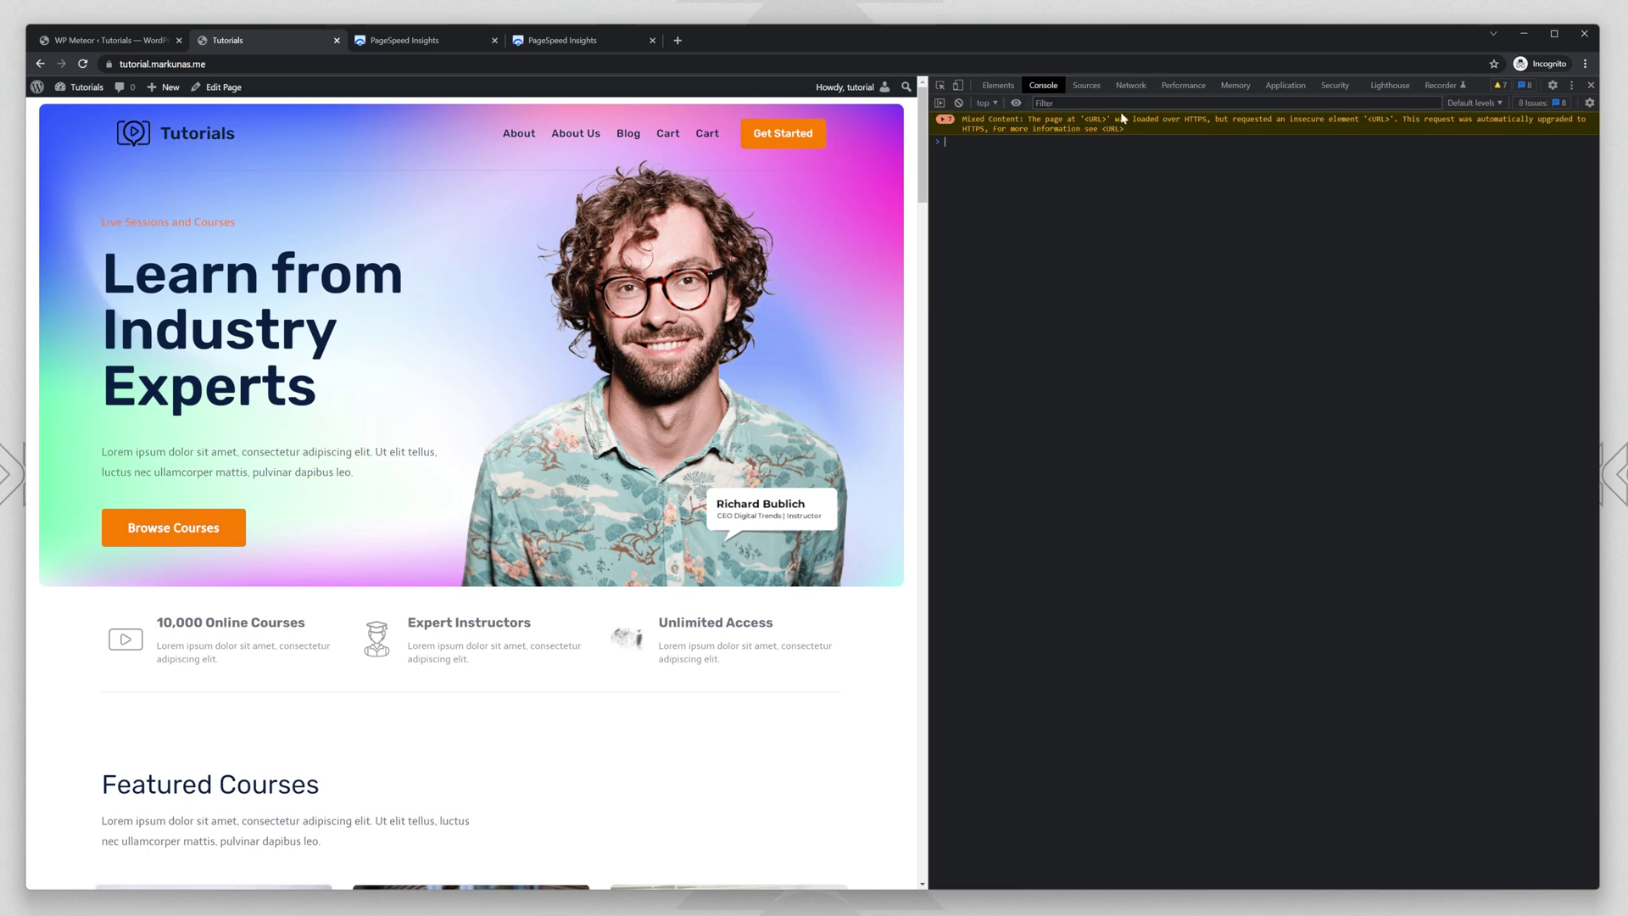
left_click(1130, 86)
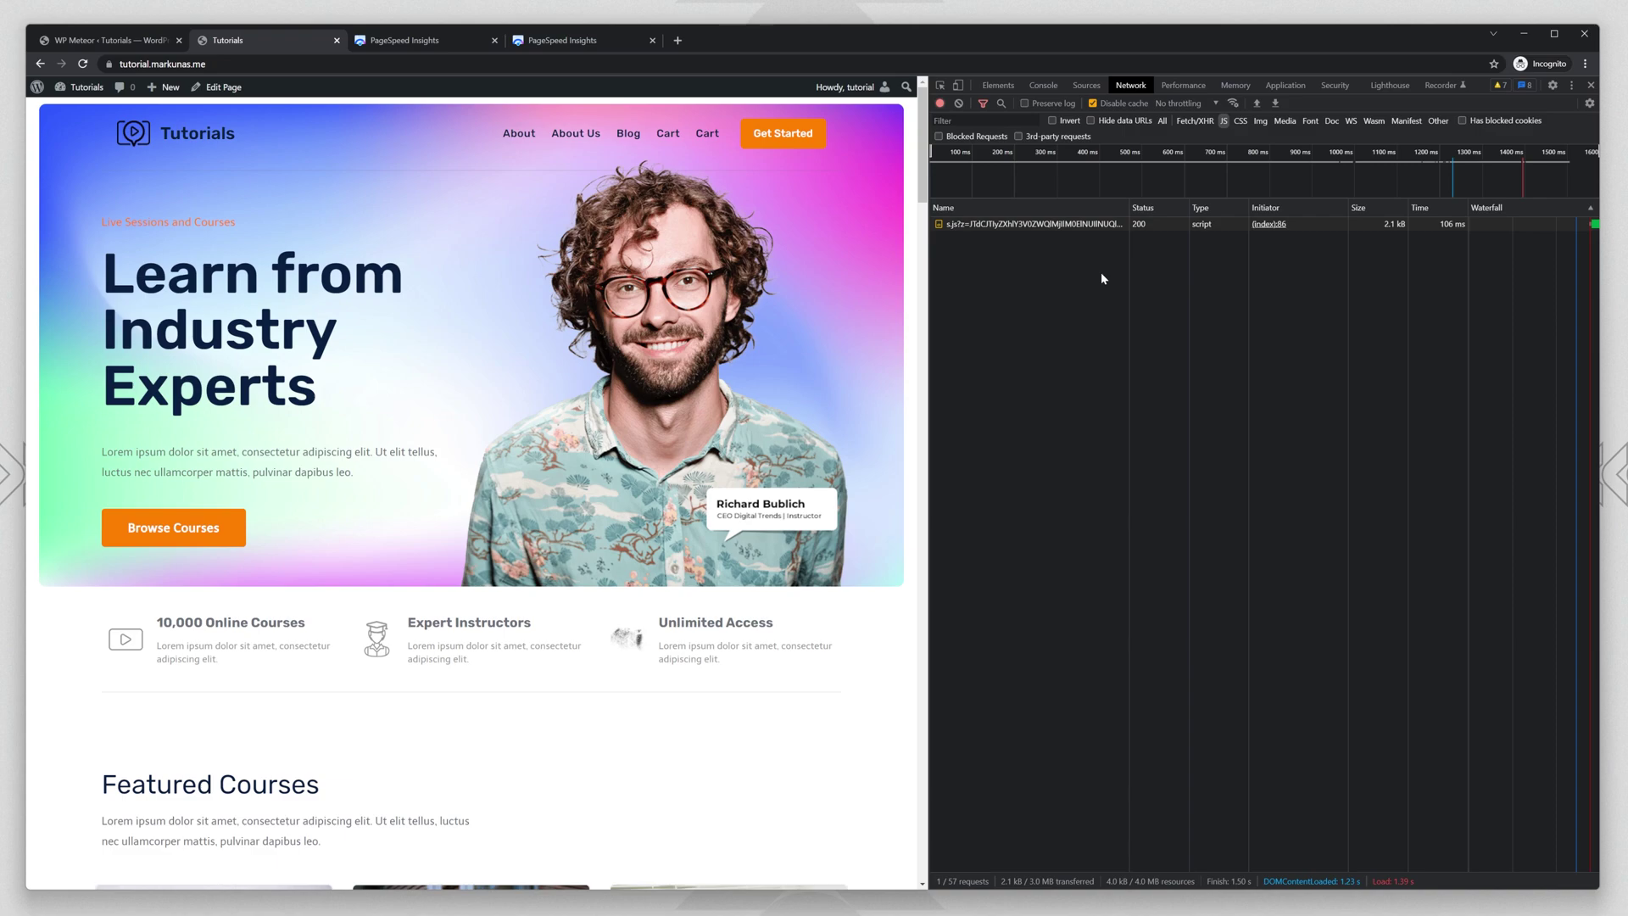
mouse_move(644, 322)
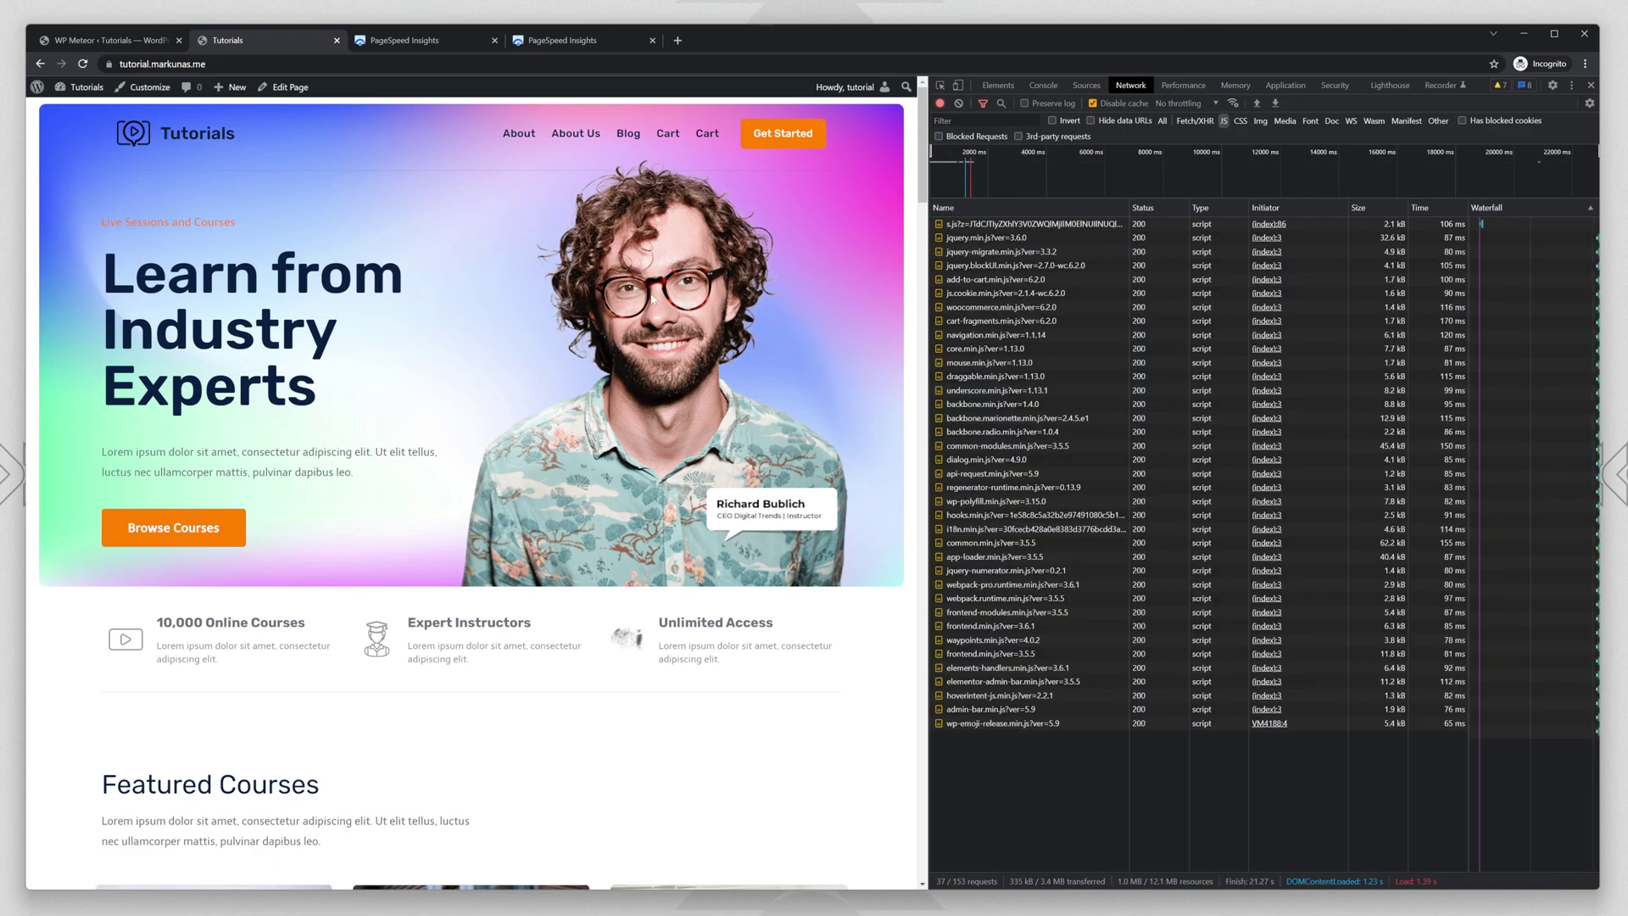